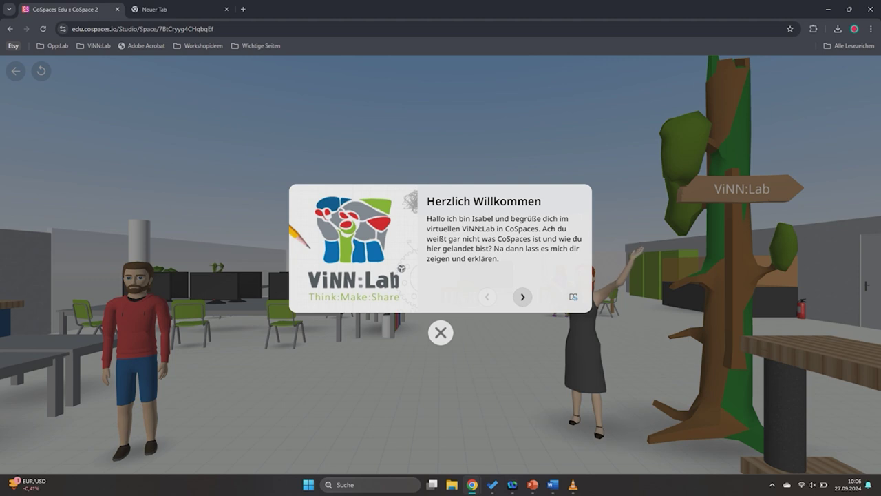
# Step: Page through the three ViNN:Lab welcome pages, close the dialog and walk forward with W
pyautogui.click(523, 297)
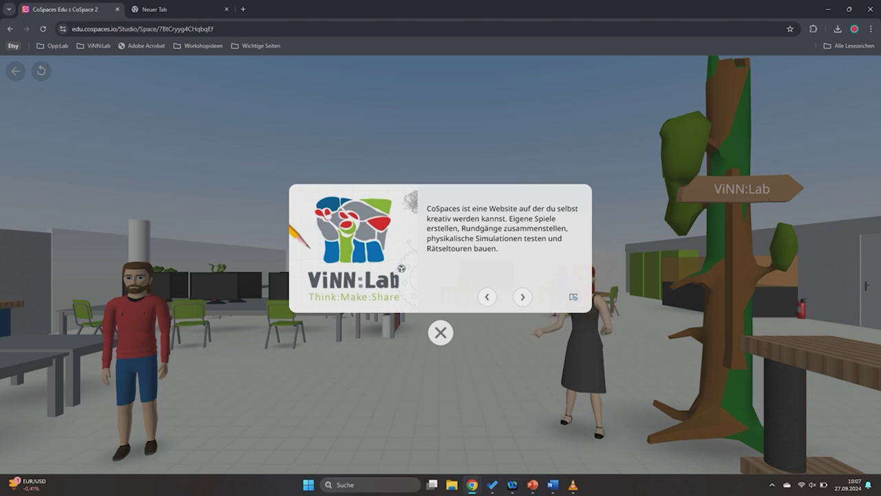
pyautogui.click(522, 297)
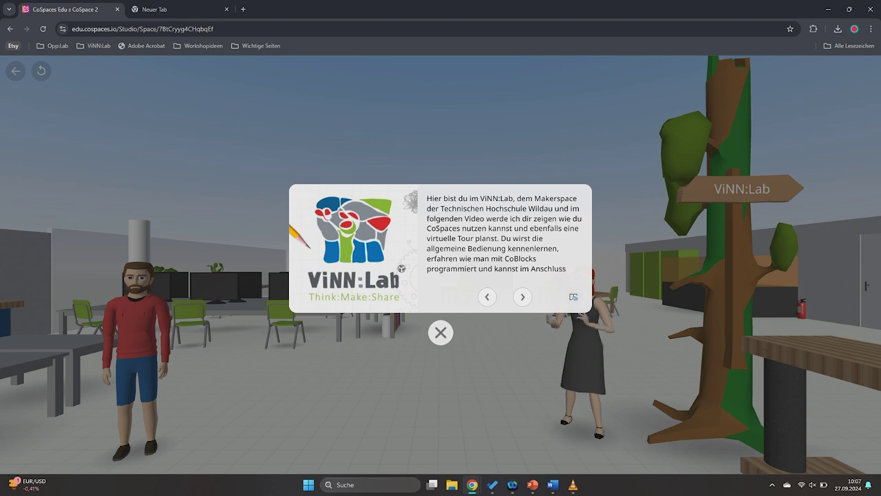
pyautogui.click(522, 297)
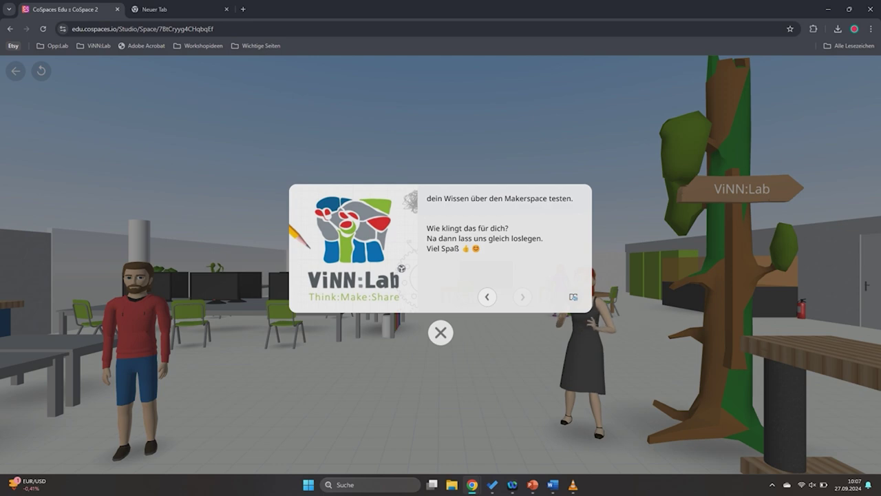
pyautogui.click(440, 332)
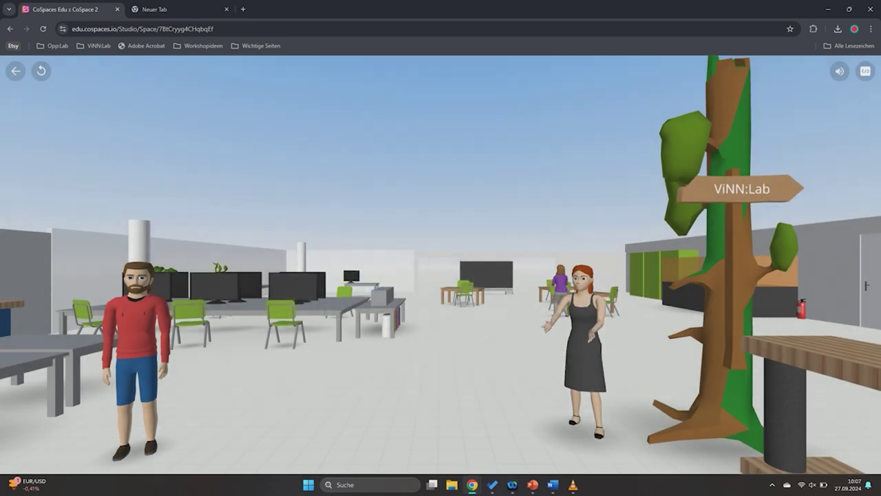
pyautogui.press('w')
pyautogui.press('w')
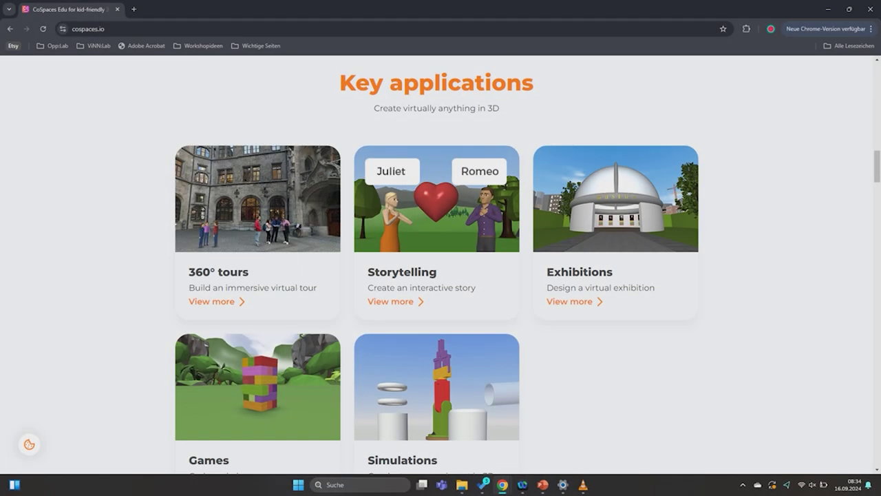
# Step: Open the 360° tours page and play its virtual tour introduction video
pyautogui.scroll(-1, 440, 262)
pyautogui.scroll(-2, 440, 261)
pyautogui.scroll(-1, 440, 262)
pyautogui.scroll(1, 440, 262)
pyautogui.scroll(2, 441, 262)
pyautogui.click(212, 256)
pyautogui.scroll(-2, 508, 319)
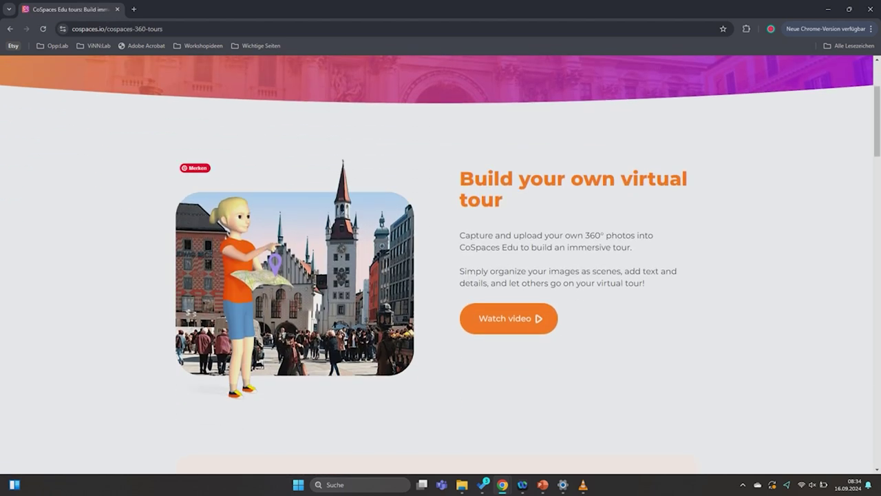
pyautogui.click(507, 319)
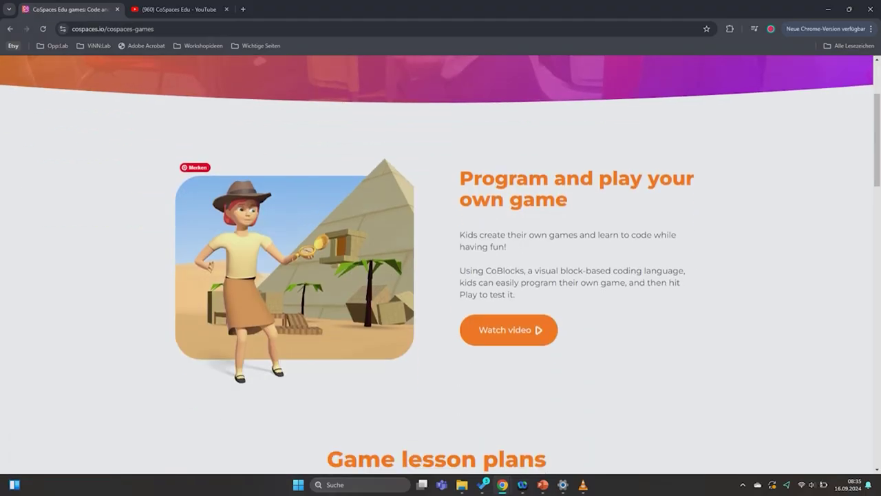
# Step: Scroll through the tours page, then return to the main cospaces.io page and browse it
pyautogui.scroll(-4, 440, 275)
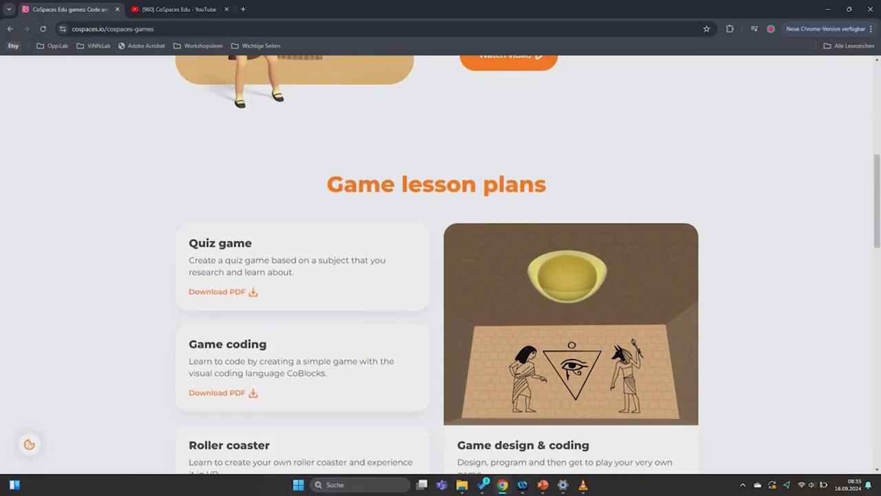
pyautogui.scroll(-2, 441, 275)
pyautogui.scroll(-1, 440, 276)
pyautogui.scroll(-3, 440, 276)
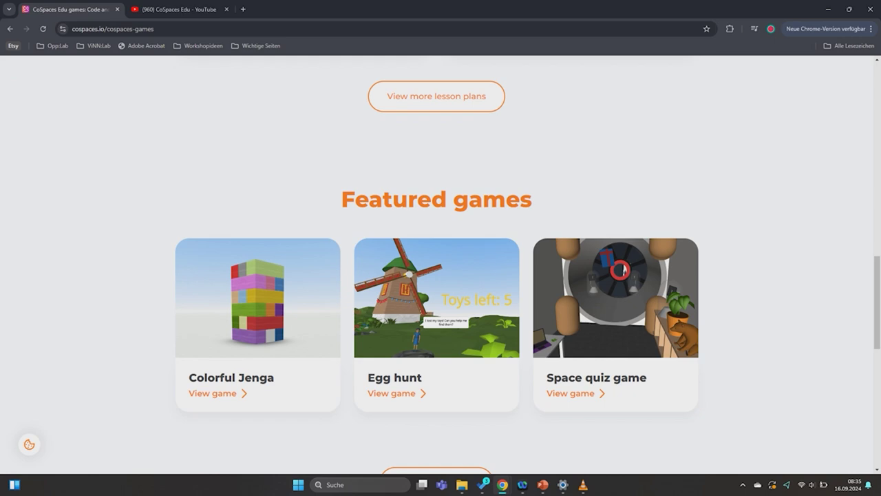
pyautogui.scroll(-5, 441, 276)
pyautogui.hotkey('alt', 'Left')
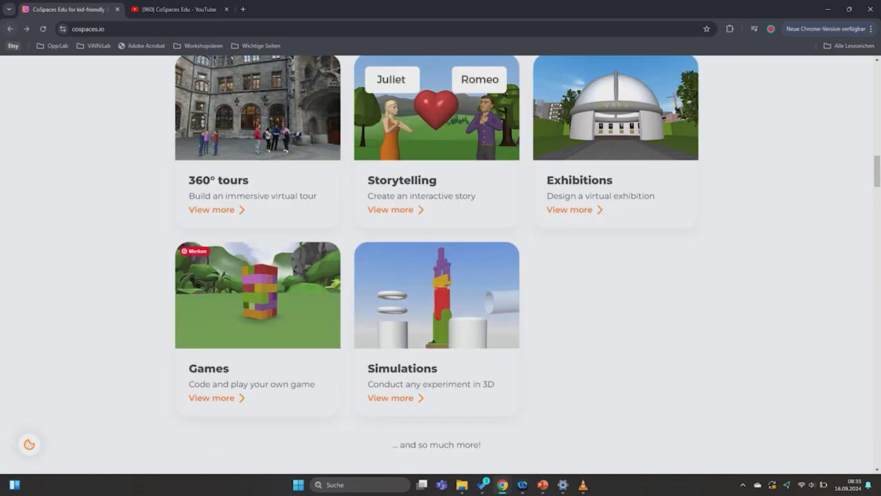
pyautogui.scroll(-2, 441, 276)
pyautogui.scroll(-5, 440, 276)
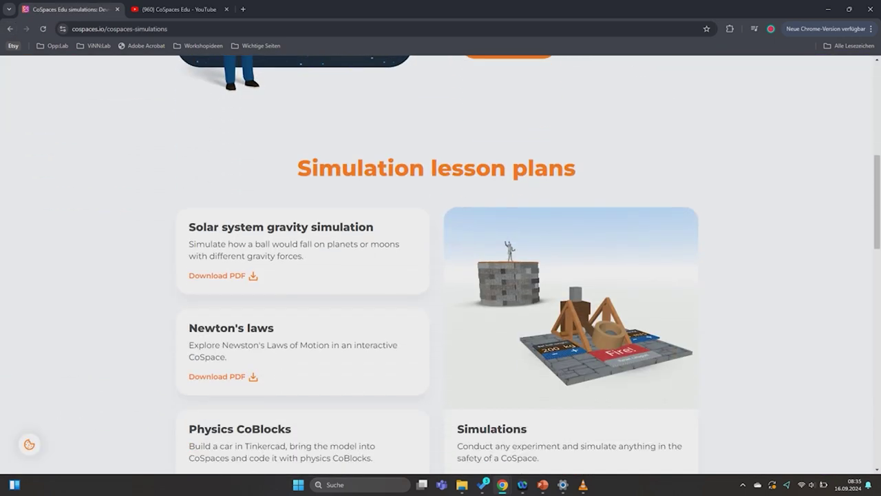
pyautogui.scroll(-3, 441, 276)
pyautogui.scroll(-3, 441, 275)
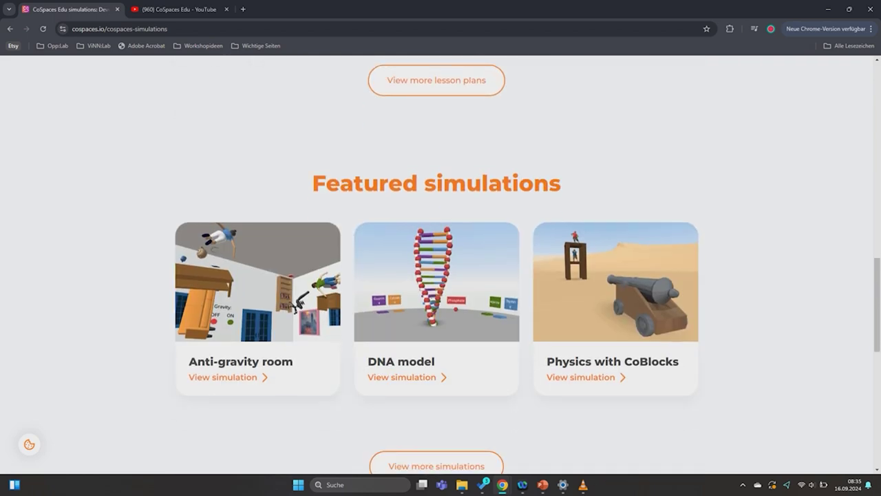
pyautogui.scroll(-3, 440, 276)
pyautogui.scroll(-4, 441, 275)
pyautogui.scroll(15, 441, 276)
pyautogui.scroll(3, 441, 275)
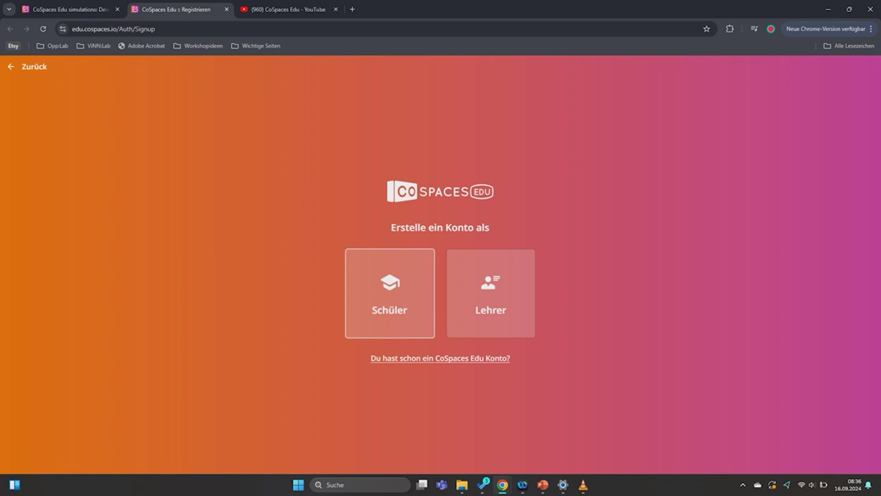
# Step: Try the Schüler account option, then go back and choose a Lehrer account
pyautogui.click(389, 294)
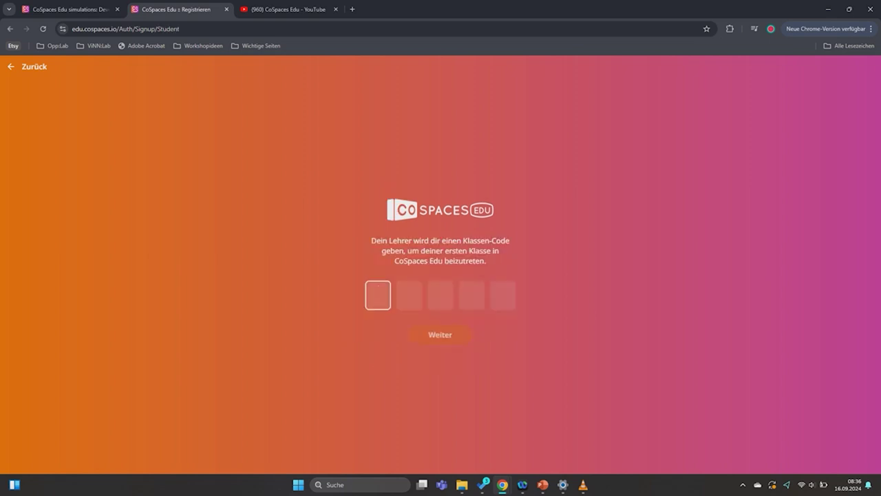
pyautogui.click(29, 67)
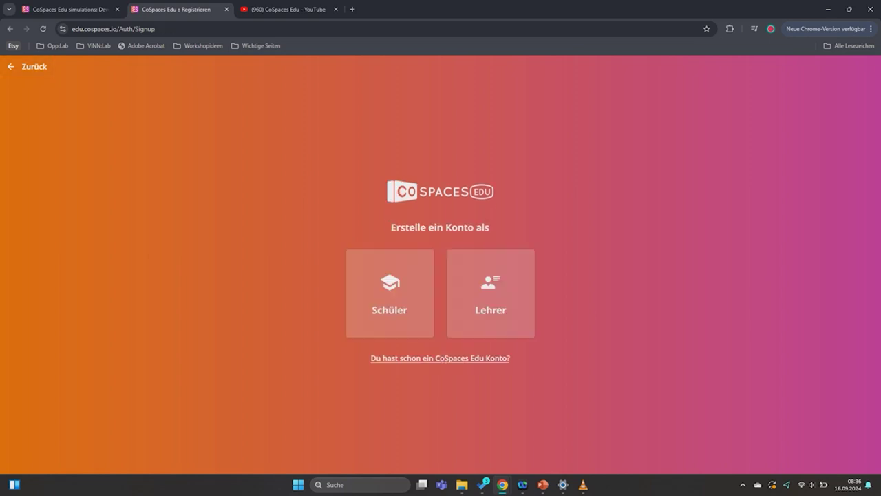
pyautogui.click(490, 294)
# Step: Read through and accept the account agreement, then switch to signing in with an existing account
pyautogui.scroll(-10, 491, 293)
pyautogui.scroll(-5, 491, 294)
pyautogui.scroll(-10, 440, 252)
pyautogui.scroll(-10, 441, 251)
pyautogui.scroll(-10, 441, 251)
pyautogui.scroll(-10, 440, 251)
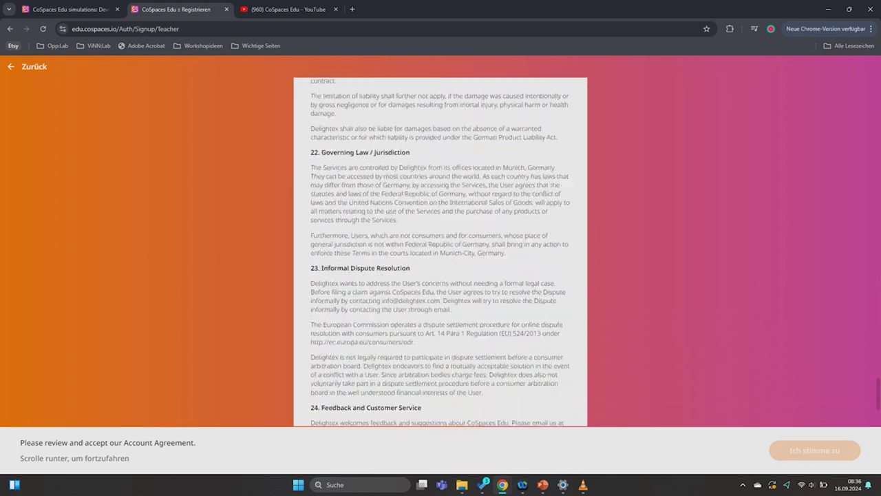
pyautogui.scroll(-3, 441, 251)
pyautogui.click(814, 451)
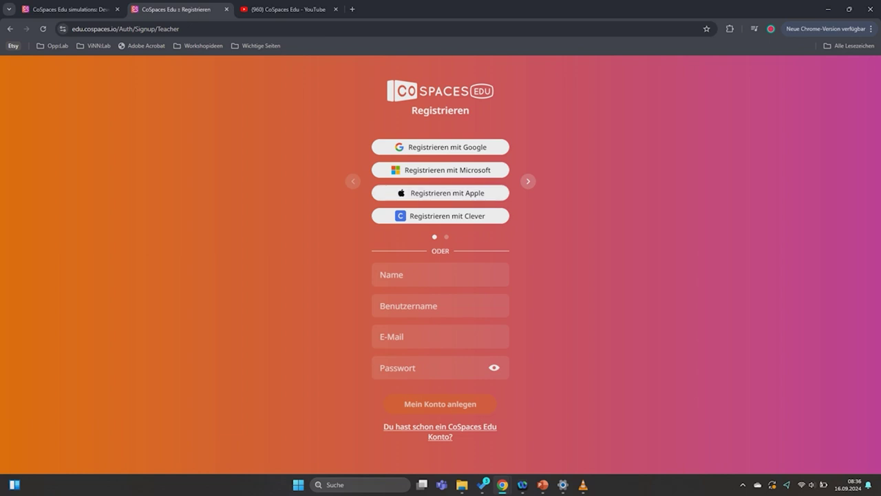
pyautogui.click(420, 427)
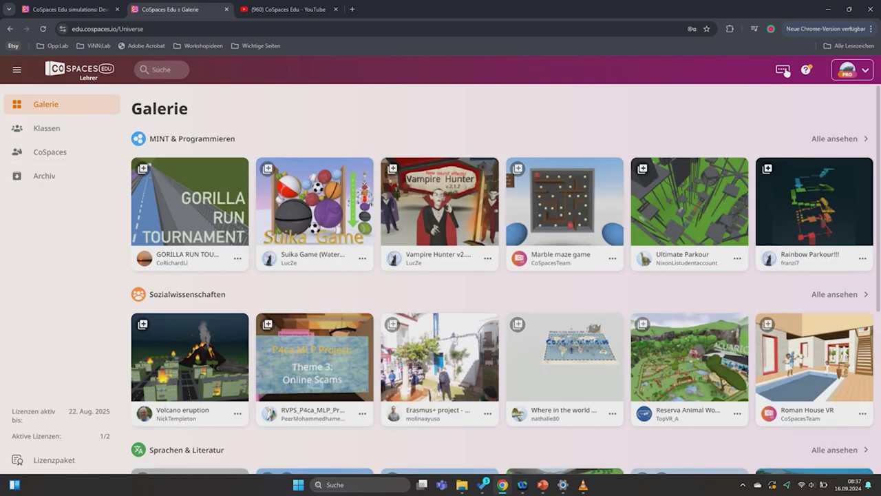
# Step: Scroll the Galerie and launch the Island location space in play mode
pyautogui.scroll(-2, 785, 72)
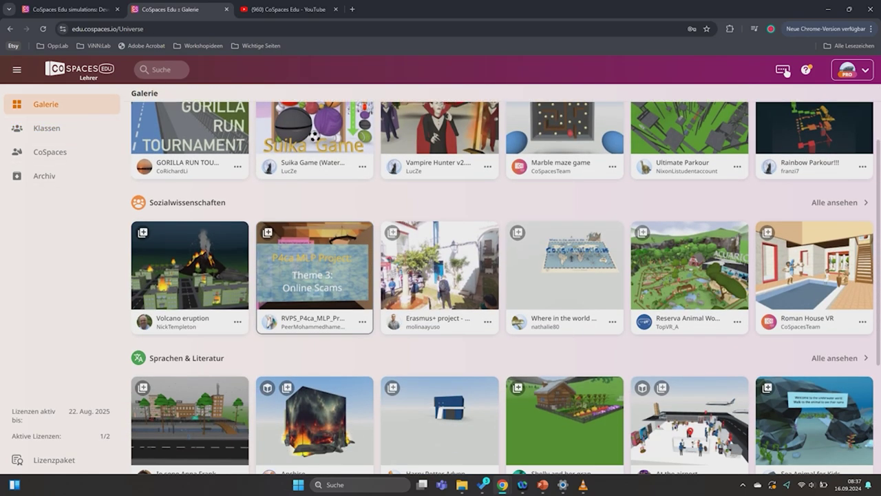
pyautogui.scroll(-2, 785, 72)
pyautogui.scroll(-2, 785, 72)
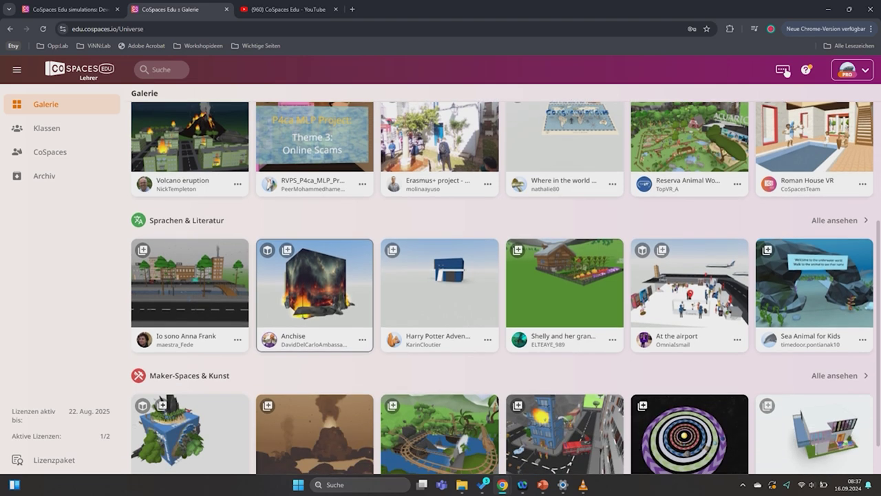
pyautogui.click(160, 354)
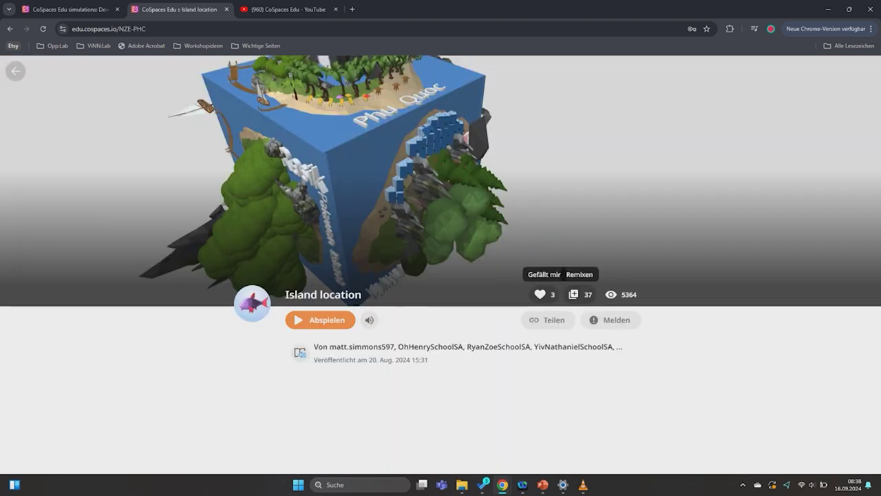
pyautogui.click(321, 317)
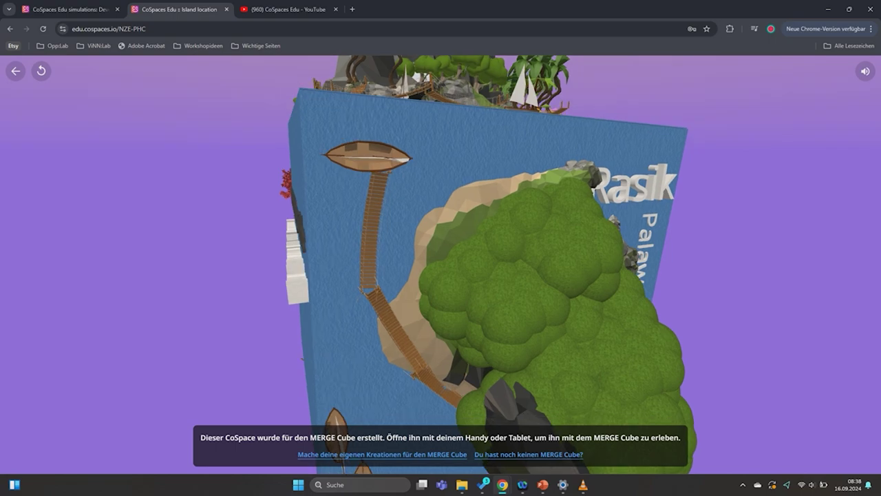
# Step: Leave the Sea Animal space, play GORILLA RUN TOURNAMENT, then show your own CoSpaces list
pyautogui.scroll(1, 786, 71)
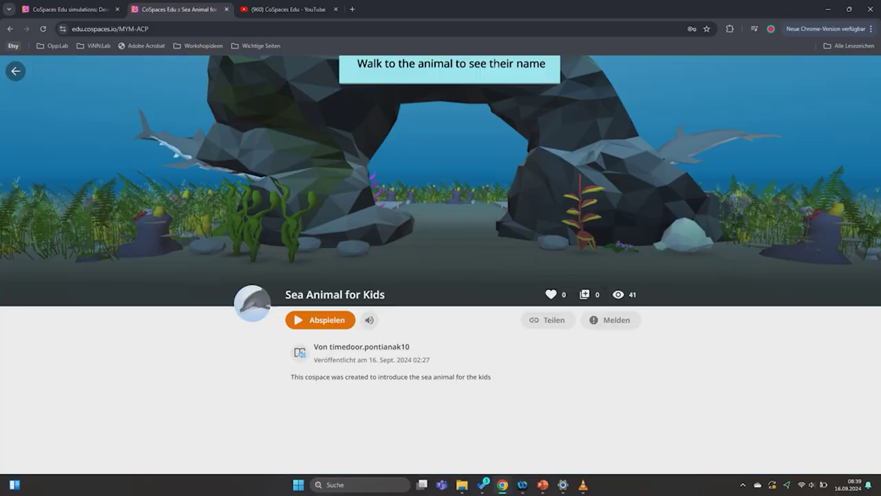
pyautogui.click(16, 70)
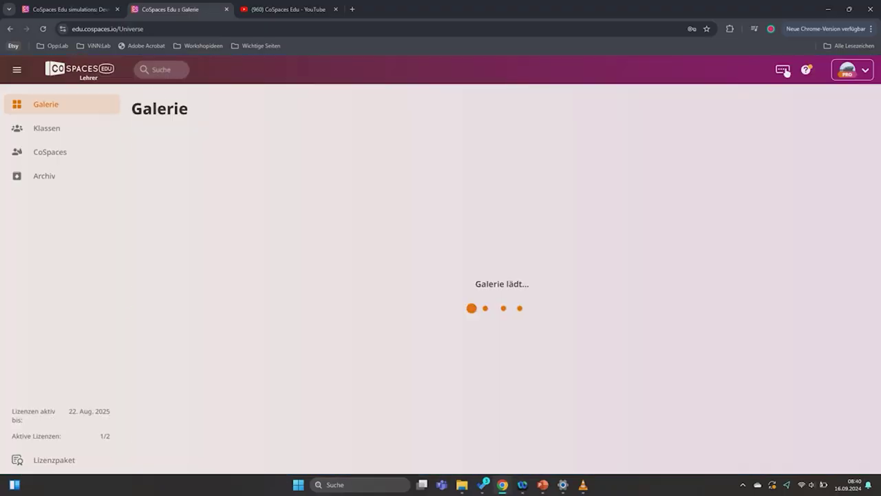
pyautogui.click(190, 213)
pyautogui.click(320, 320)
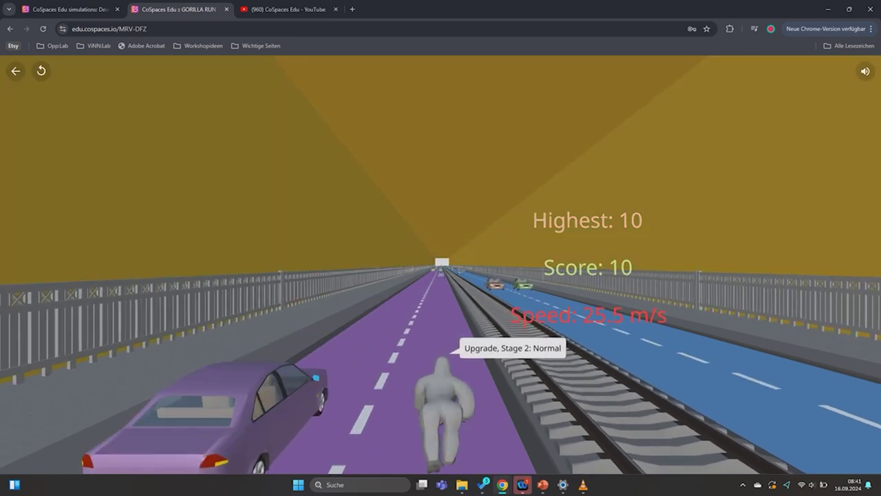
pyautogui.click(16, 71)
pyautogui.click(49, 152)
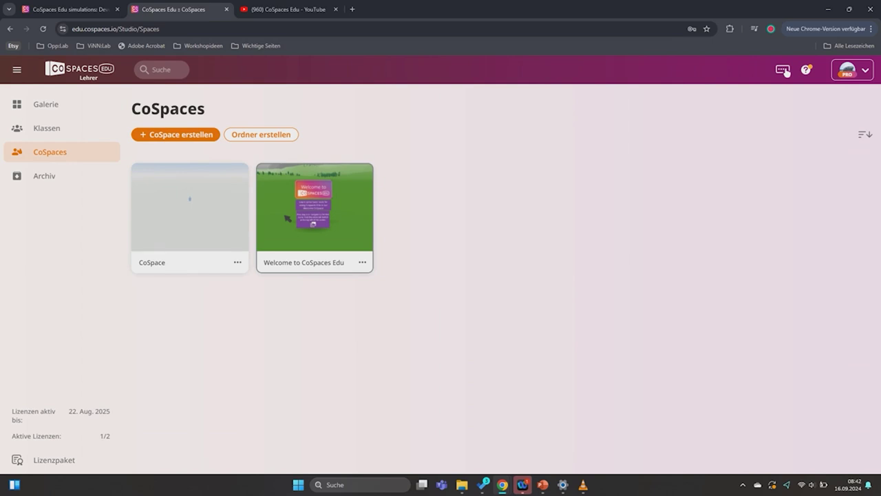
# Step: In Welcome to CoSpaces Edu, jump through its scenes and briefly play Camera & play mode
pyautogui.click(287, 218)
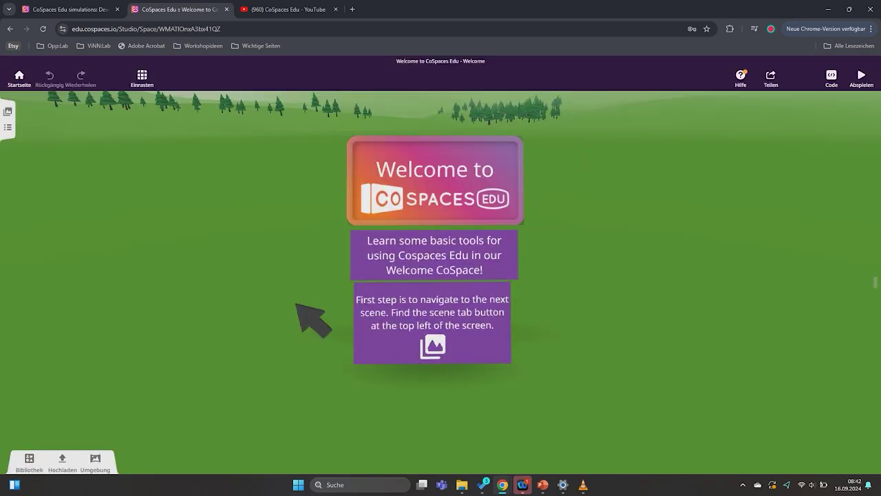
pyautogui.click(7, 111)
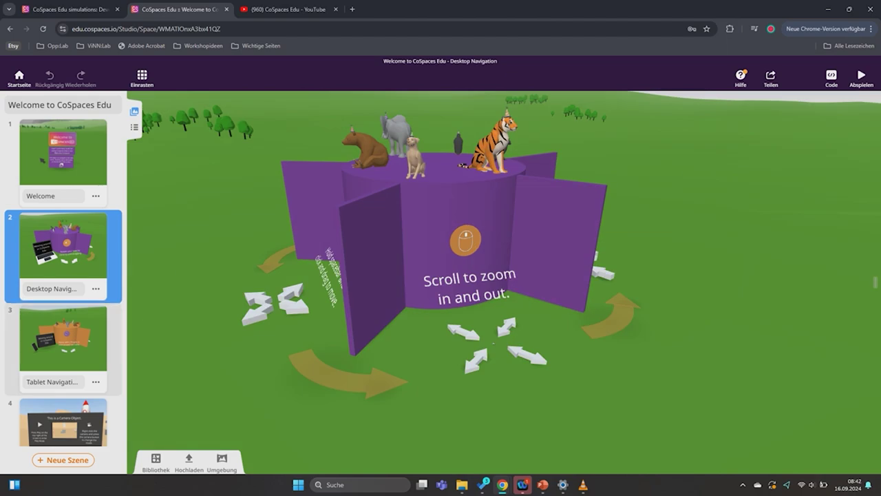
pyautogui.click(63, 337)
pyautogui.click(63, 422)
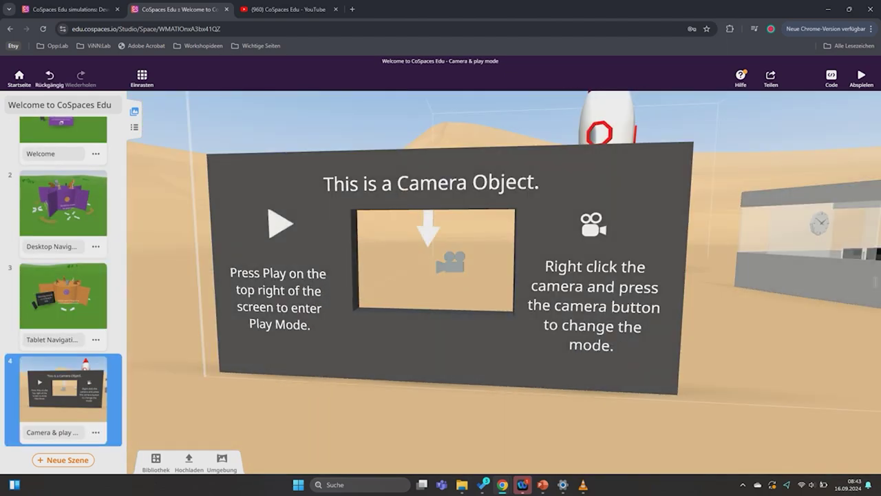
pyautogui.click(861, 76)
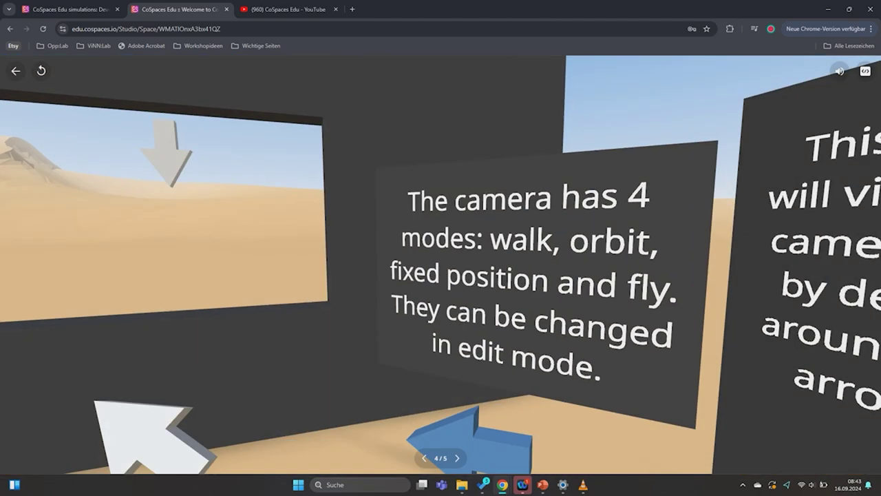
pyautogui.press('Escape')
# Step: View the Object manipulation scene, return to the overview and start creating a new CoSpace
pyautogui.click(62, 389)
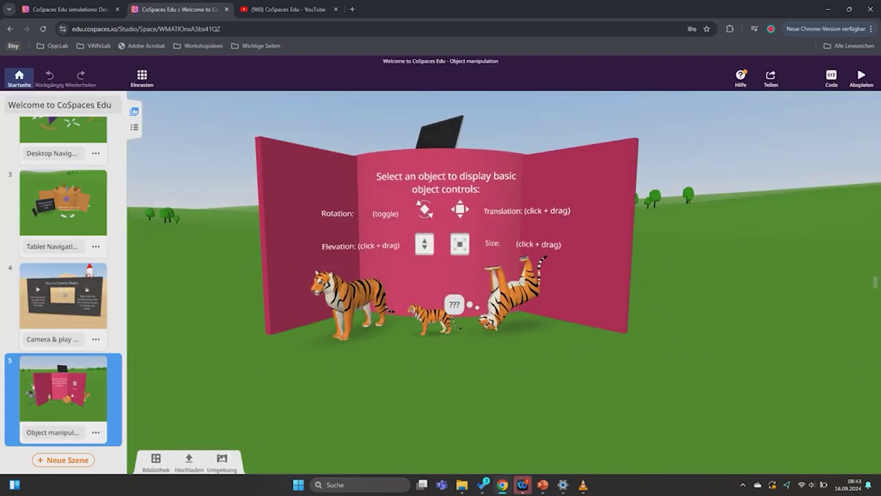
pyautogui.click(19, 76)
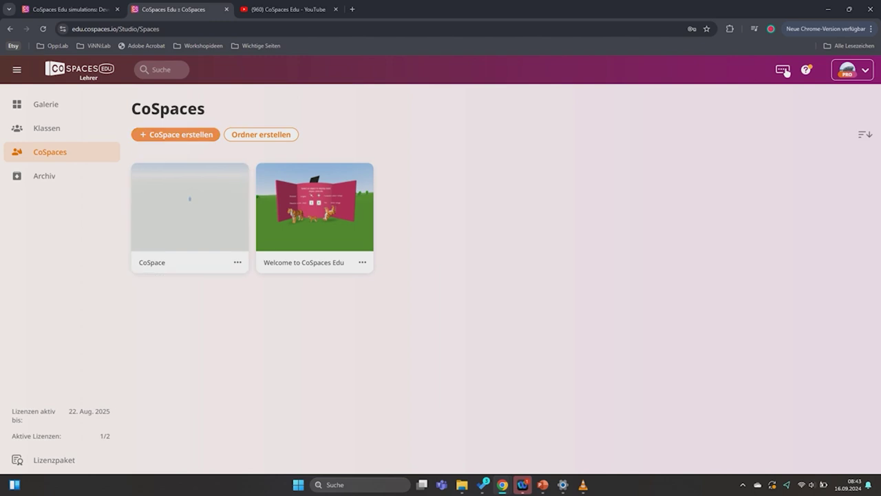
pyautogui.click(785, 70)
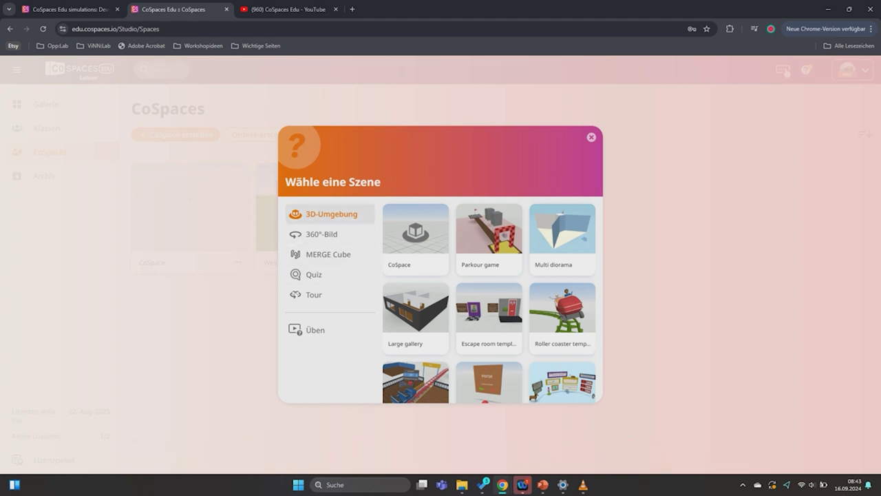
# Step: Compare the 360° image, MERGE Cube and other template categories, then return to 3D environment templates
pyautogui.scroll(-2, 490, 299)
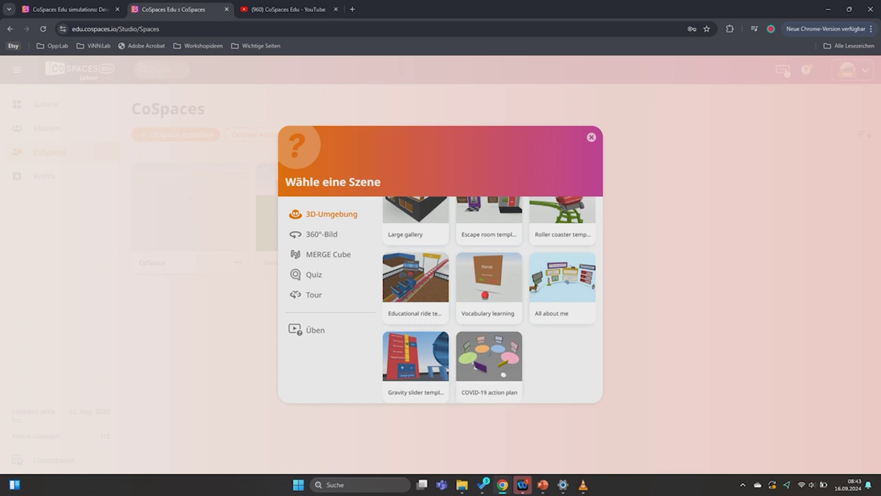
pyautogui.scroll(2, 489, 299)
pyautogui.click(322, 234)
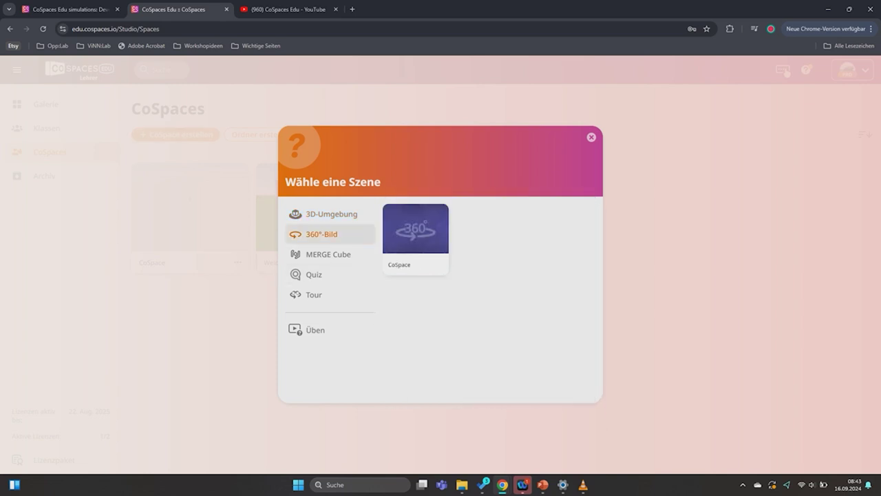
pyautogui.click(324, 254)
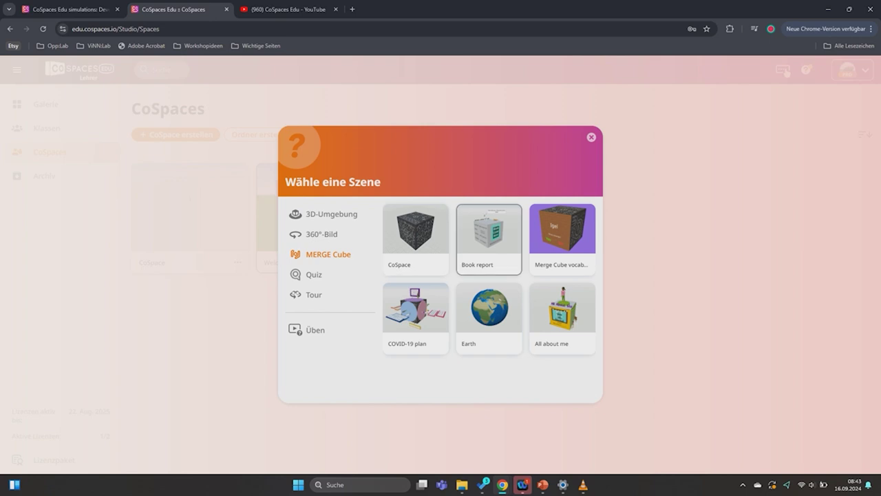
pyautogui.click(314, 274)
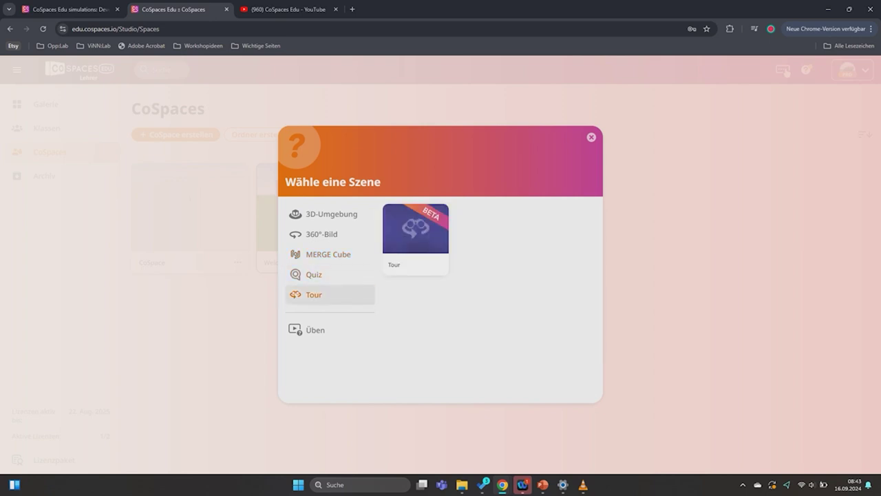
pyautogui.click(324, 214)
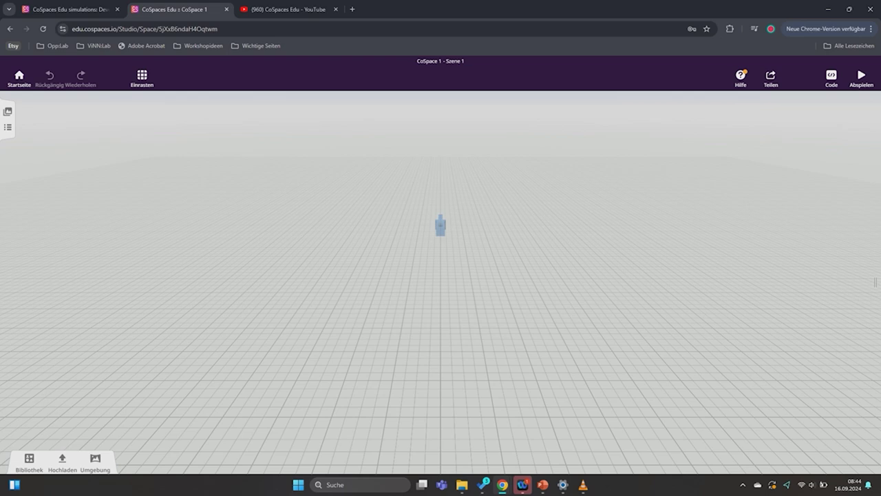
# Step: Try the green grassland, interior room and night city environments on the scene
pyautogui.click(95, 461)
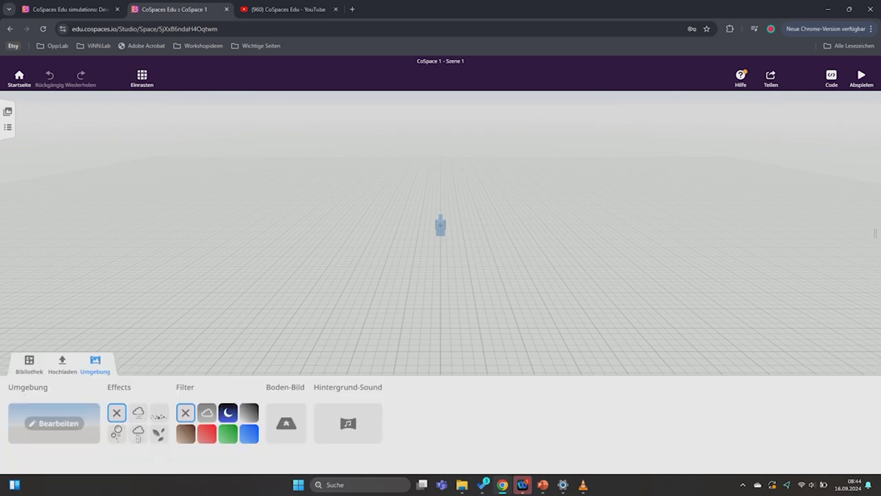
pyautogui.click(55, 423)
pyautogui.click(440, 293)
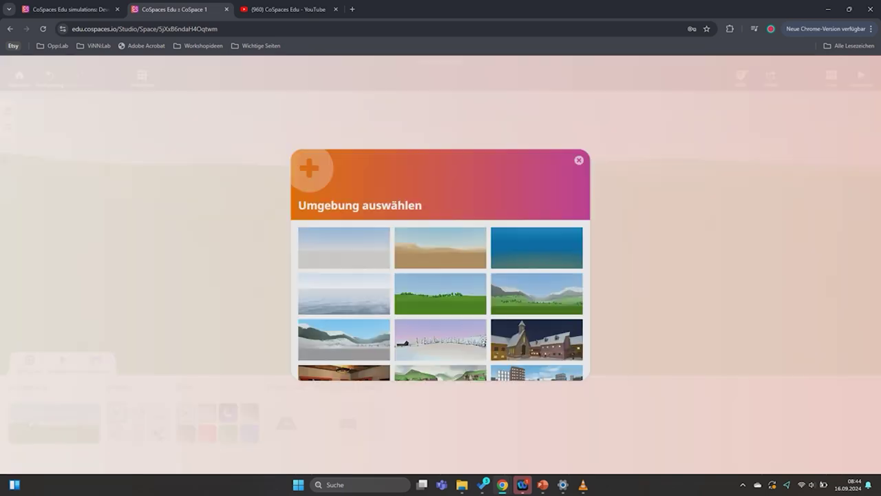
pyautogui.click(55, 423)
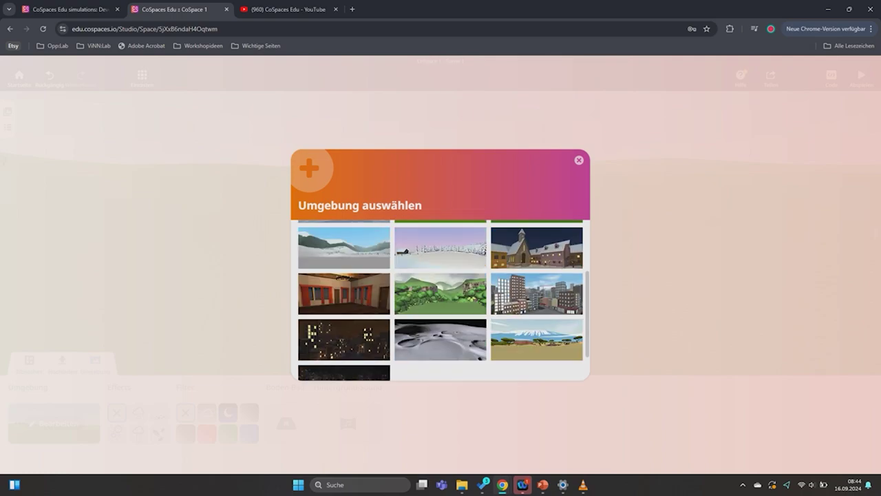
pyautogui.click(344, 294)
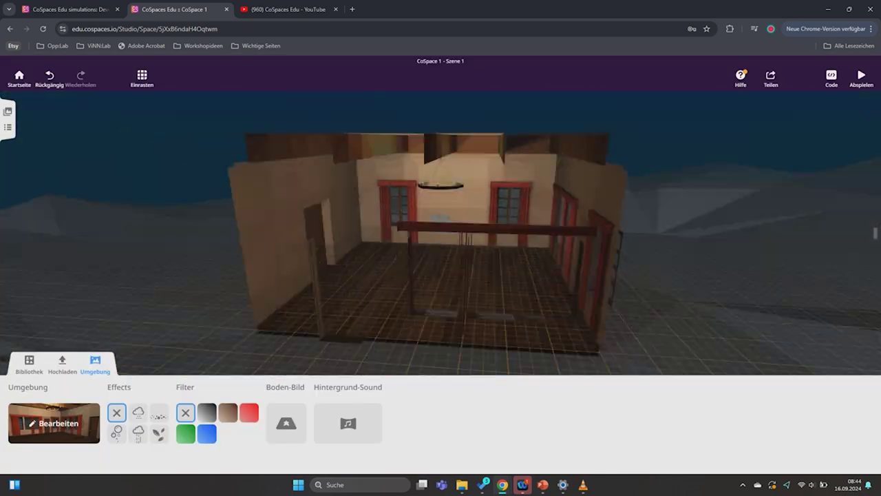
pyautogui.click(54, 423)
pyautogui.scroll(-5, 440, 317)
pyautogui.click(344, 305)
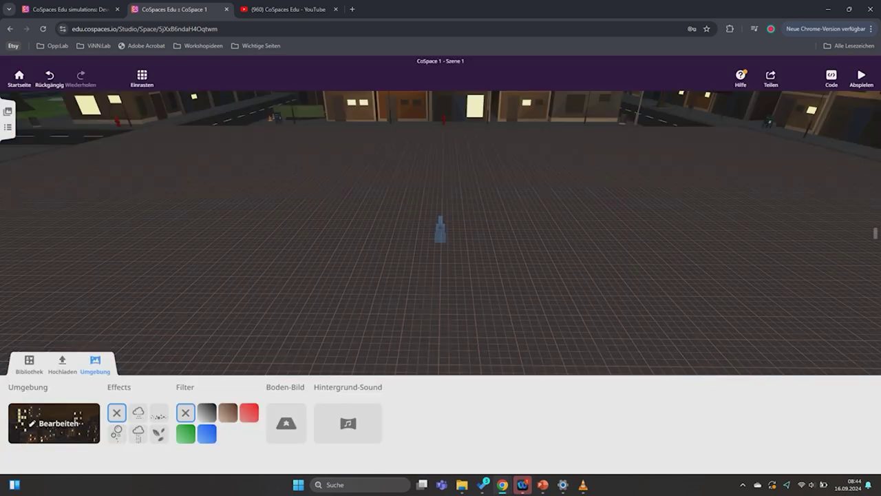
# Step: Try the blue underwater environment, then settle on a plain light-sky environment
pyautogui.click(54, 422)
pyautogui.scroll(-5, 441, 303)
pyautogui.scroll(5, 441, 303)
pyautogui.click(536, 247)
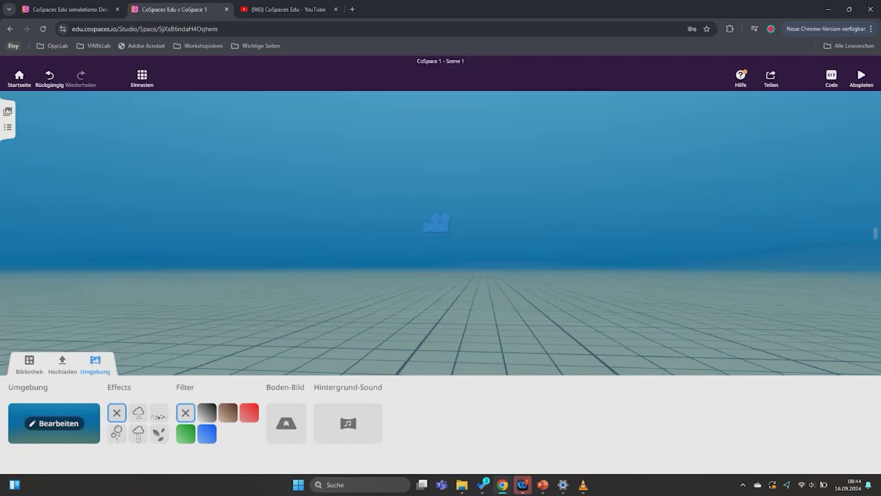
pyautogui.click(54, 423)
pyautogui.click(344, 248)
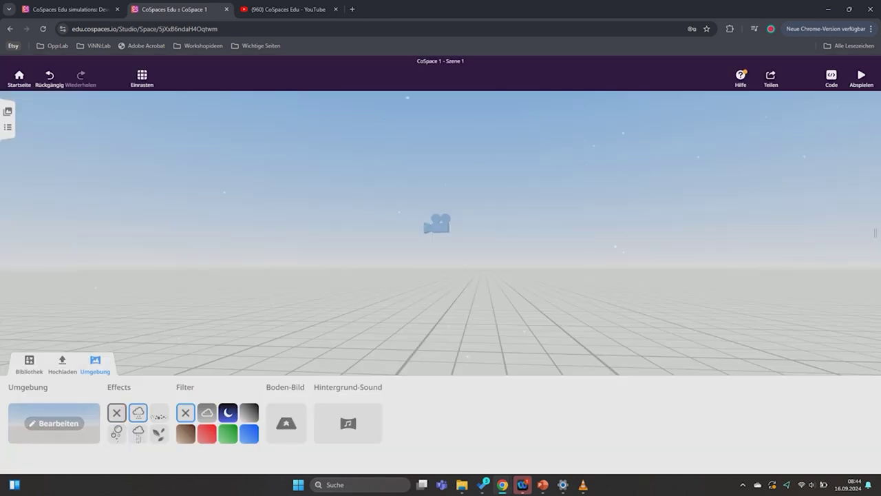
# Step: Test a particle effect and several colour filters, remove the filter, and show upload options
pyautogui.click(159, 412)
pyautogui.click(207, 412)
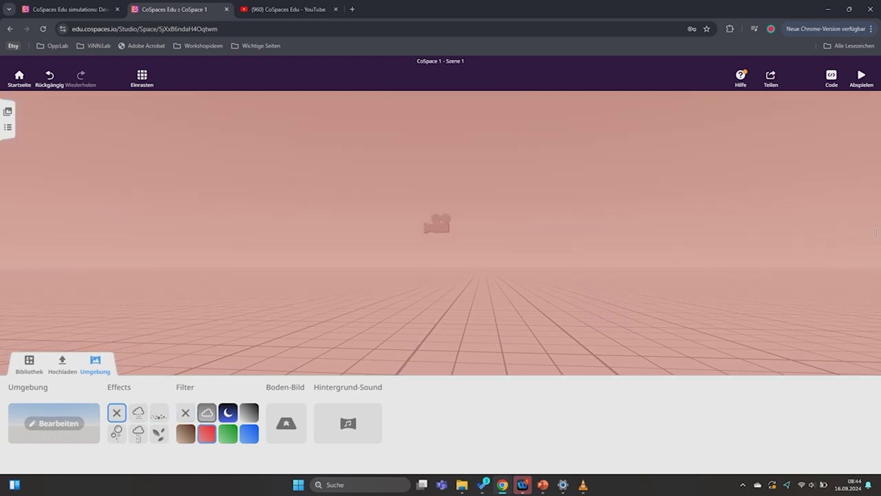
pyautogui.click(228, 412)
pyautogui.click(248, 412)
pyautogui.click(185, 412)
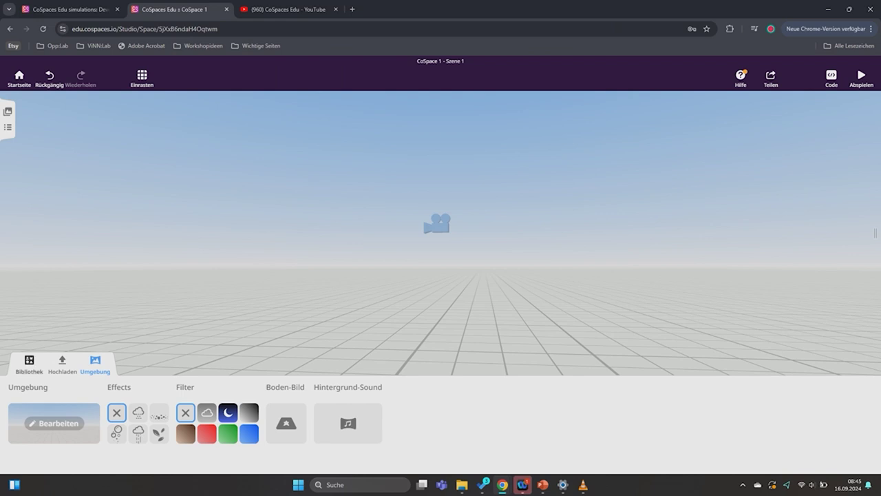
pyautogui.click(62, 365)
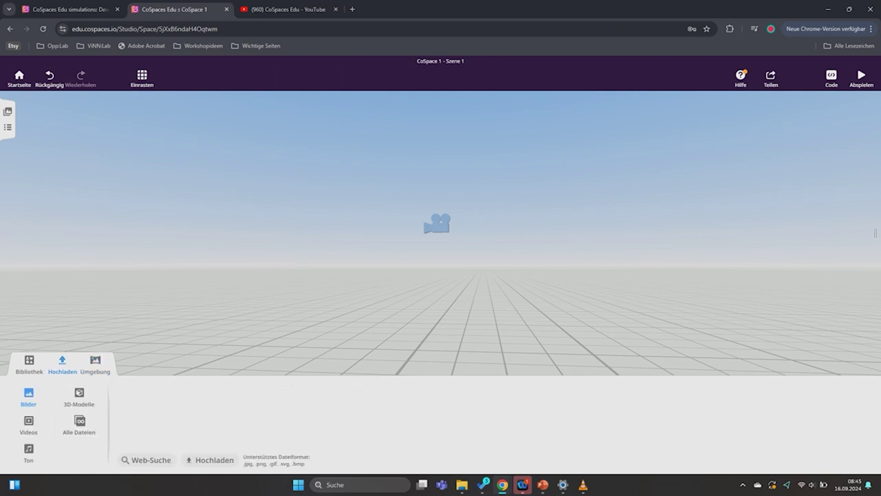
# Step: Check the uploadable 3D model, video and image formats, then browse the object library
pyautogui.click(79, 397)
pyautogui.click(28, 423)
pyautogui.click(28, 396)
pyautogui.click(29, 365)
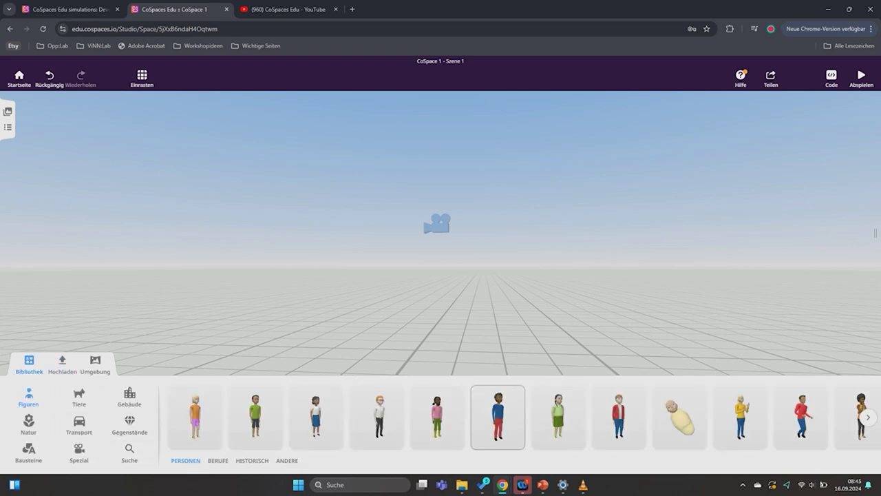
# Step: Place a girl in a pink top, a man in a red shirt, a rabbit and a lion
pyautogui.moveTo(478, 416); pyautogui.dragTo(289, 323)
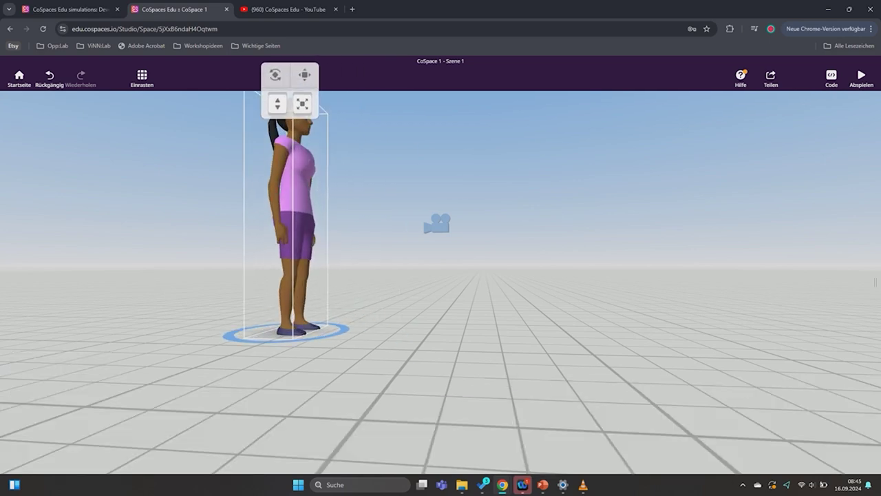
pyautogui.moveTo(660, 417); pyautogui.dragTo(311, 318)
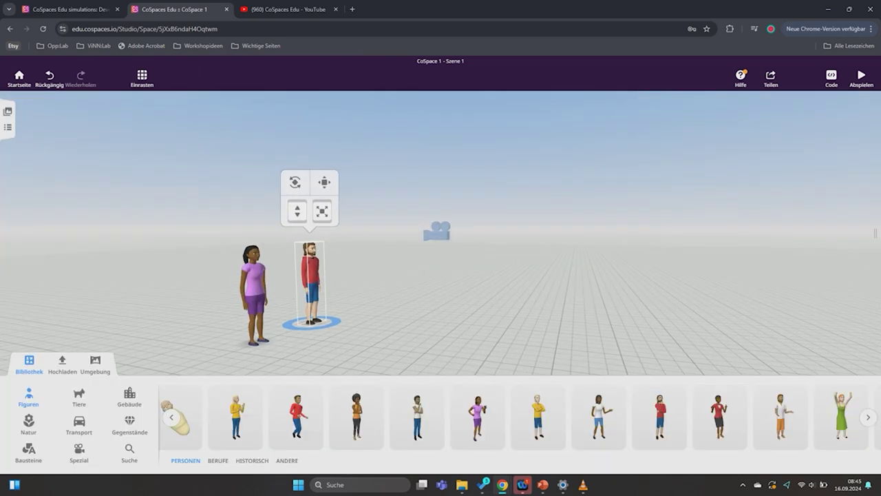
pyautogui.click(79, 398)
pyautogui.moveTo(377, 416); pyautogui.dragTo(370, 337)
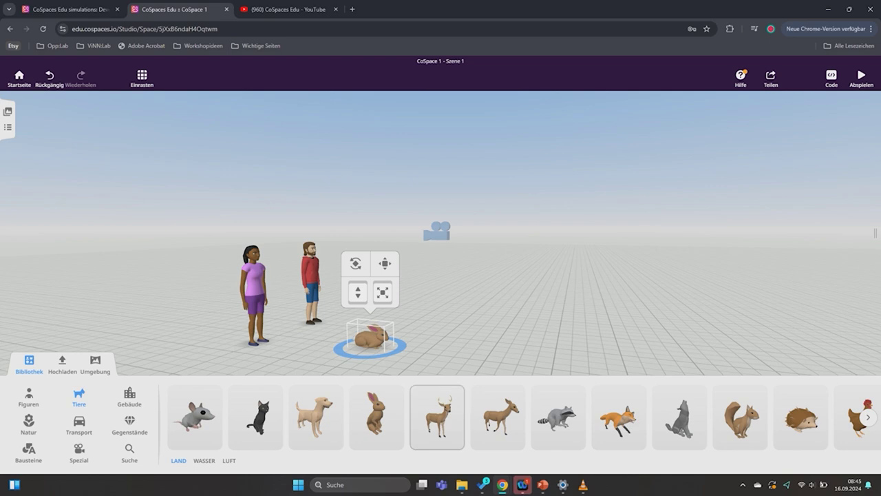
pyautogui.hscroll(10, 559, 417)
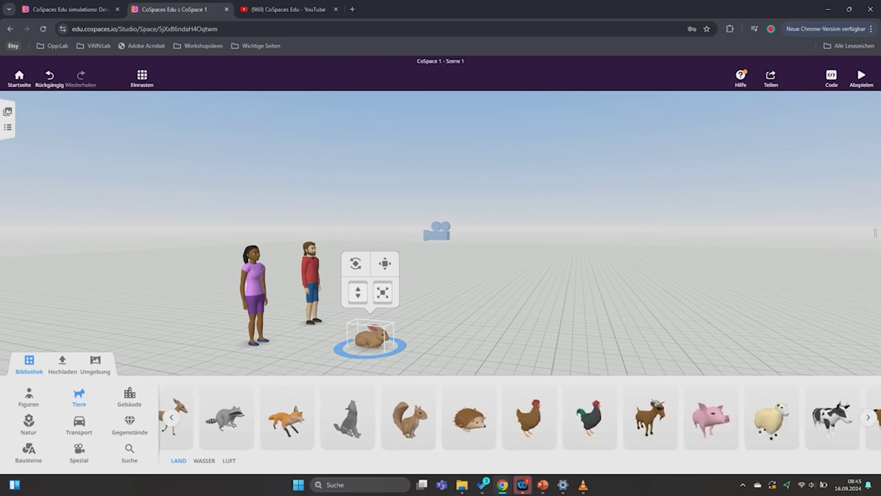
pyautogui.moveTo(579, 417); pyautogui.dragTo(508, 296)
# Step: Add a leafy plant, a red train behind the figures and a flat white building-block panel
pyautogui.click(28, 424)
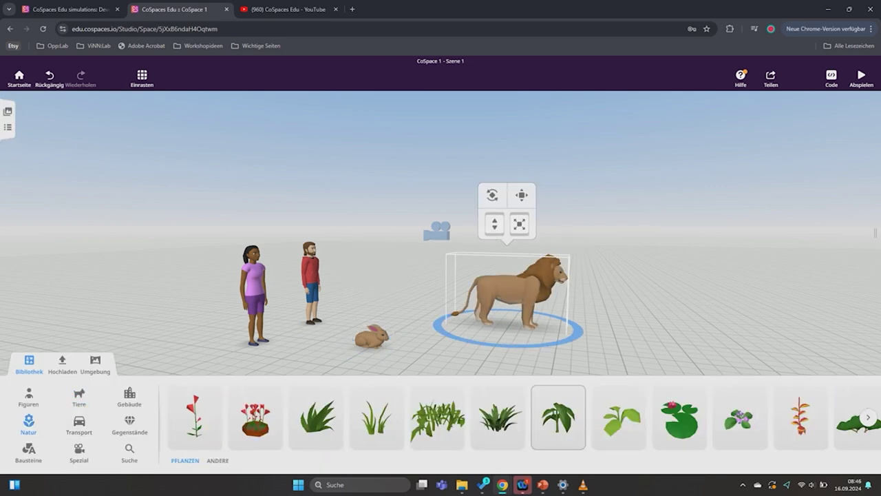
pyautogui.moveTo(559, 416); pyautogui.dragTo(709, 303)
pyautogui.click(79, 424)
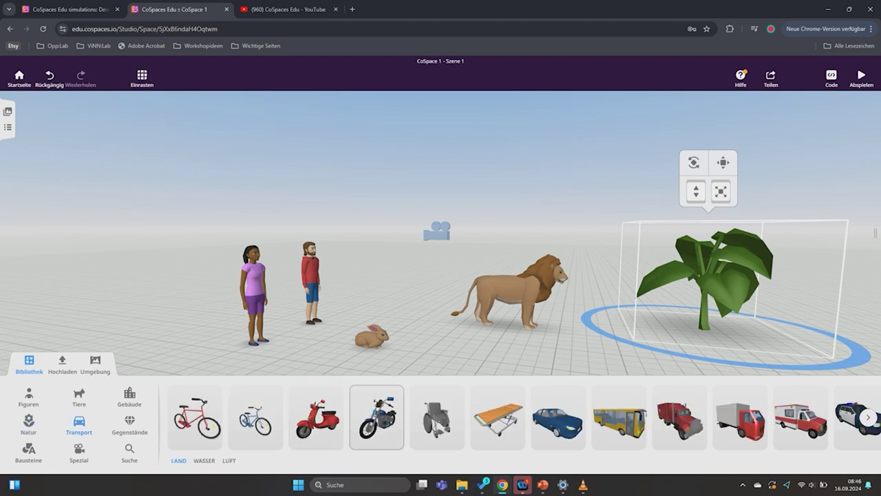
pyautogui.hscroll(2, 498, 417)
pyautogui.hscroll(3, 551, 417)
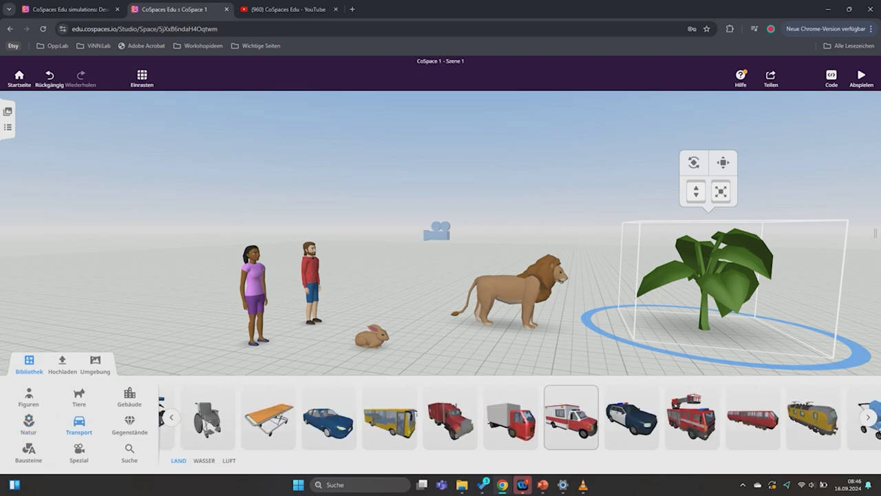
pyautogui.moveTo(753, 417); pyautogui.dragTo(323, 235)
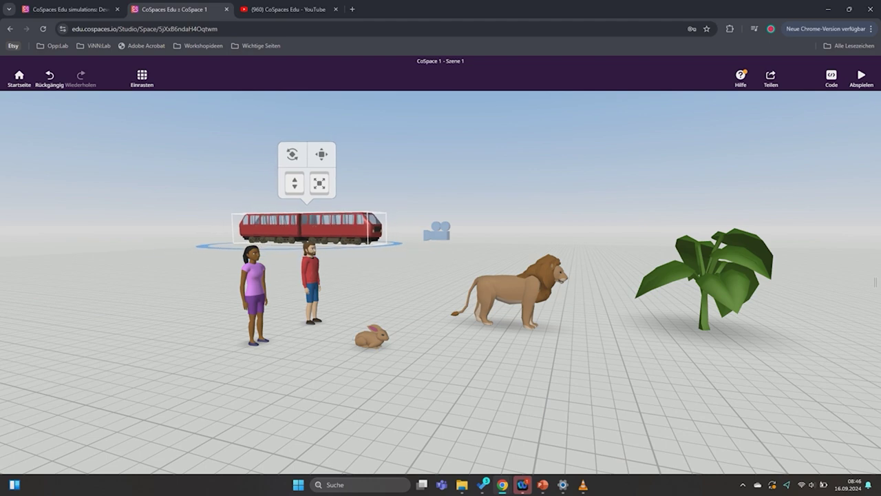
pyautogui.click(130, 424)
pyautogui.hscroll(5, 621, 417)
pyautogui.hscroll(5, 620, 417)
pyautogui.hscroll(5, 620, 417)
pyautogui.click(29, 452)
pyautogui.moveTo(569, 417); pyautogui.dragTo(601, 244)
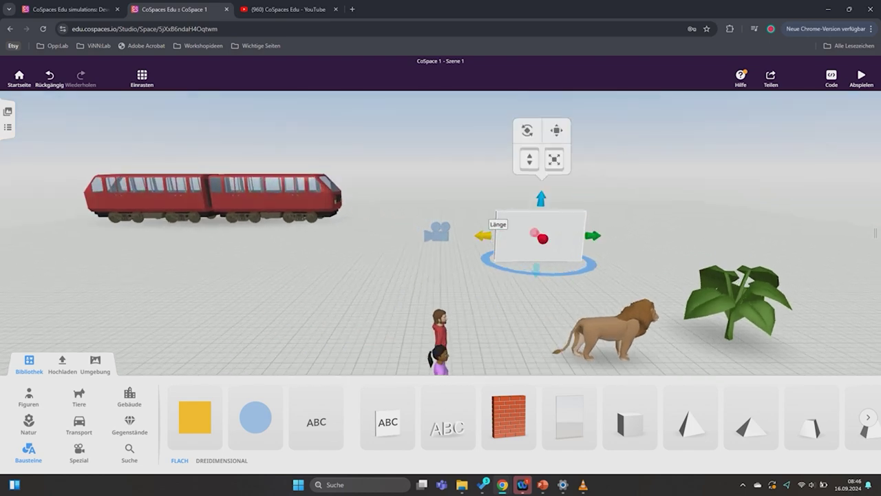
# Step: Add a narrowed capsule shape and a group of snowy pine trees at the right
pyautogui.click(222, 460)
pyautogui.moveTo(602, 418); pyautogui.dragTo(293, 296)
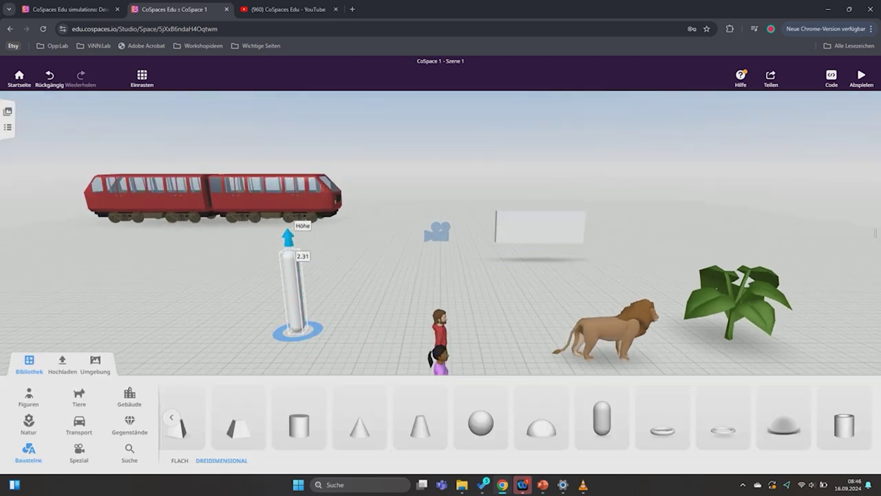
pyautogui.moveTo(237, 282); pyautogui.dragTo(250, 276)
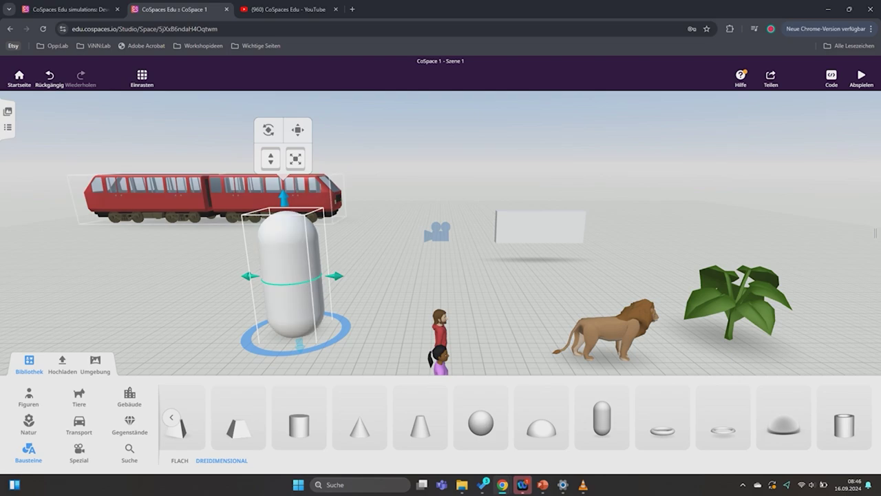
pyautogui.click(79, 454)
pyautogui.moveTo(690, 418); pyautogui.dragTo(689, 207)
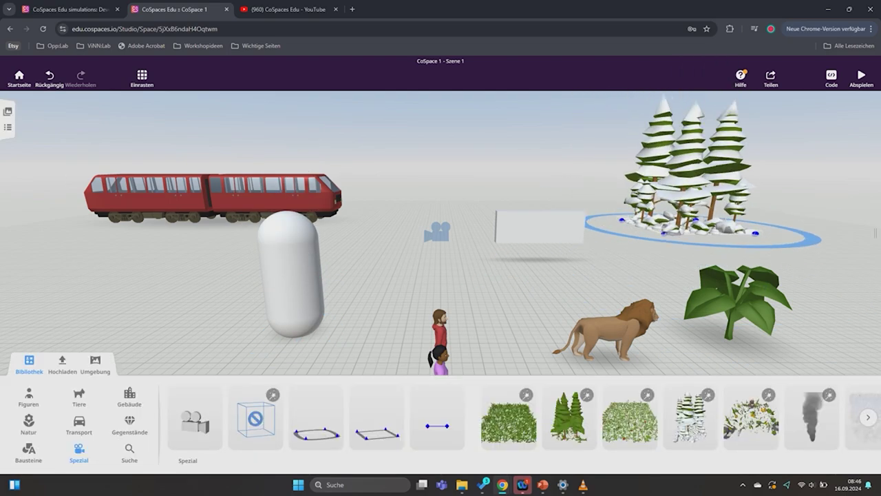
# Step: Look down on and orbit the scene, then browse the library's buildings subcategories
pyautogui.moveTo(441, 290); pyautogui.dragTo(441, 172)
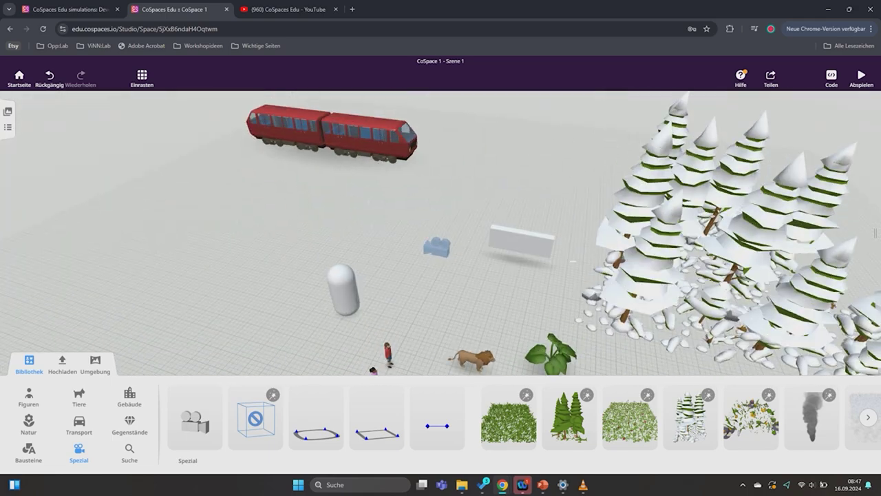
pyautogui.moveTo(441, 289); pyautogui.dragTo(234, 289)
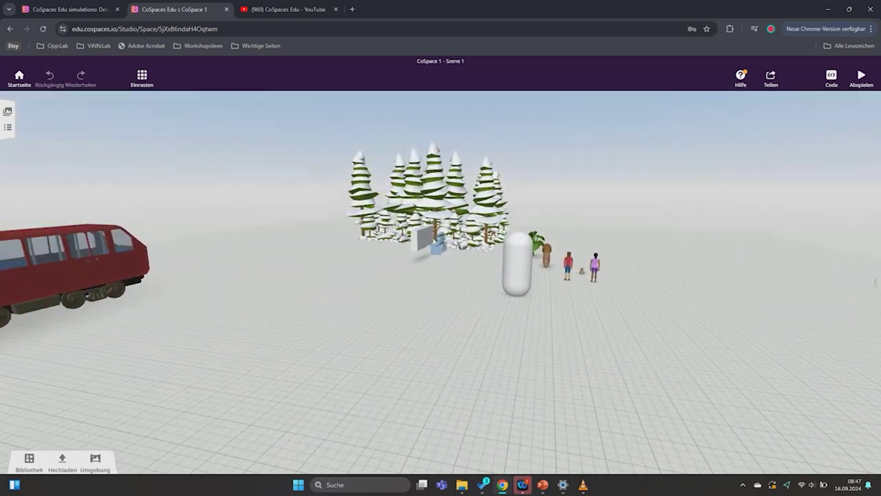
pyautogui.click(29, 462)
pyautogui.click(130, 452)
pyautogui.click(79, 451)
pyautogui.click(866, 417)
pyautogui.click(172, 418)
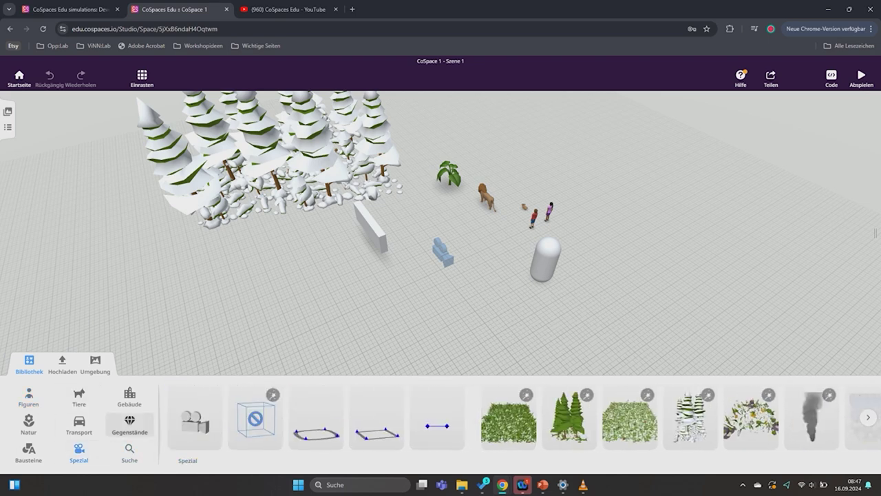
pyautogui.click(130, 398)
pyautogui.click(234, 460)
pyautogui.click(287, 460)
pyautogui.hscroll(5, 448, 417)
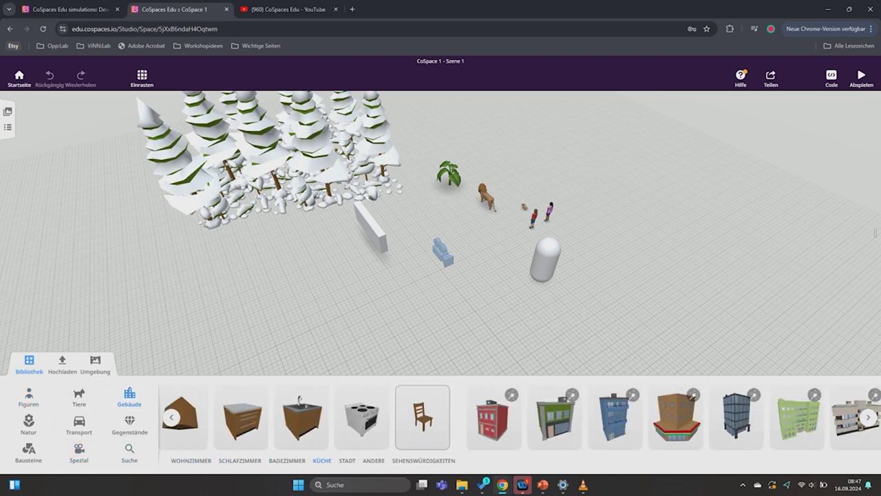
# Step: Place the red city building in the scene and stretch it into a wide block
pyautogui.moveTo(447, 417); pyautogui.dragTo(737, 227)
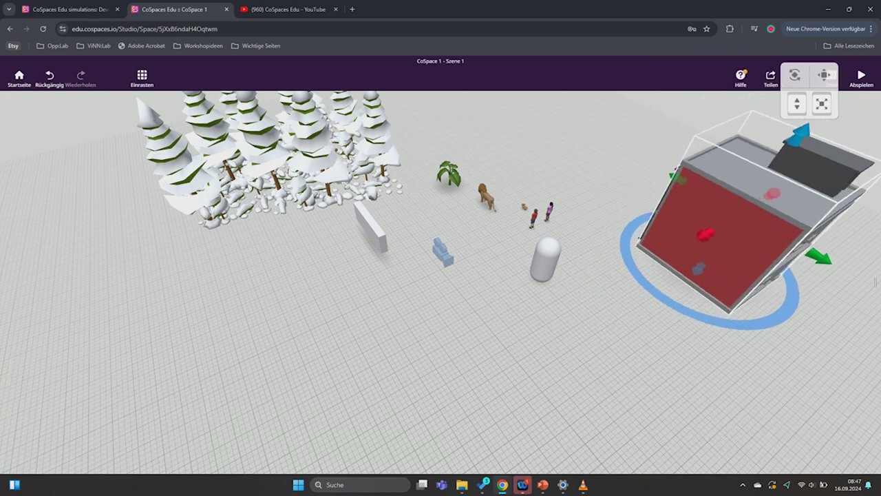
pyautogui.moveTo(486, 311); pyautogui.dragTo(385, 311)
pyautogui.scroll(-5, 551, 276)
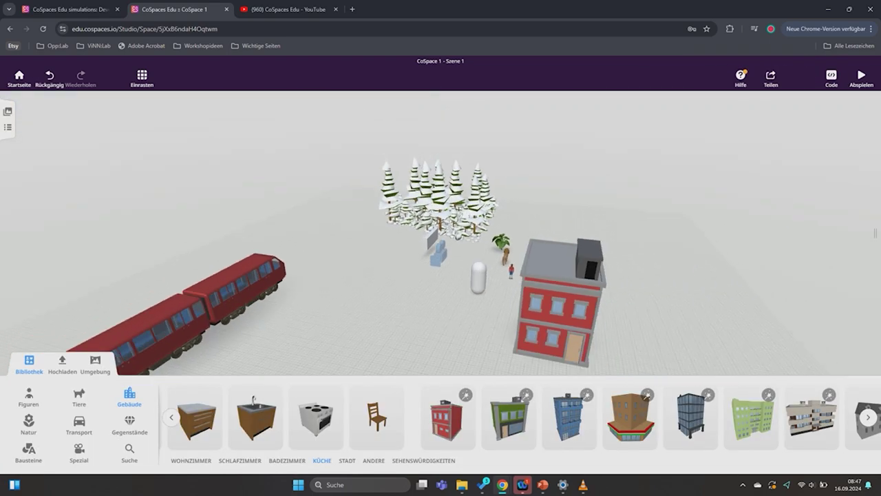
pyautogui.click(562, 303)
pyautogui.moveTo(510, 284); pyautogui.dragTo(353, 289)
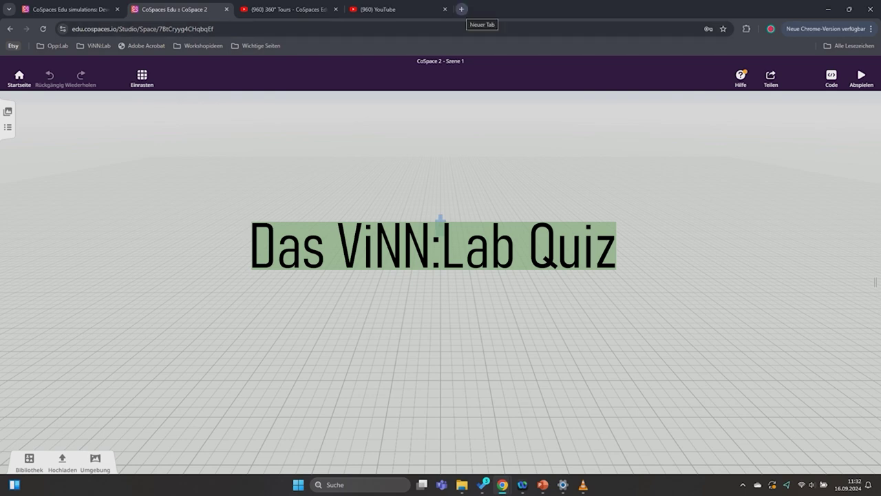
# Step: Search Google images for 'vinn lab' and open a makerspace photo preview
pyautogui.write('vinn la')
pyautogui.press('Return')
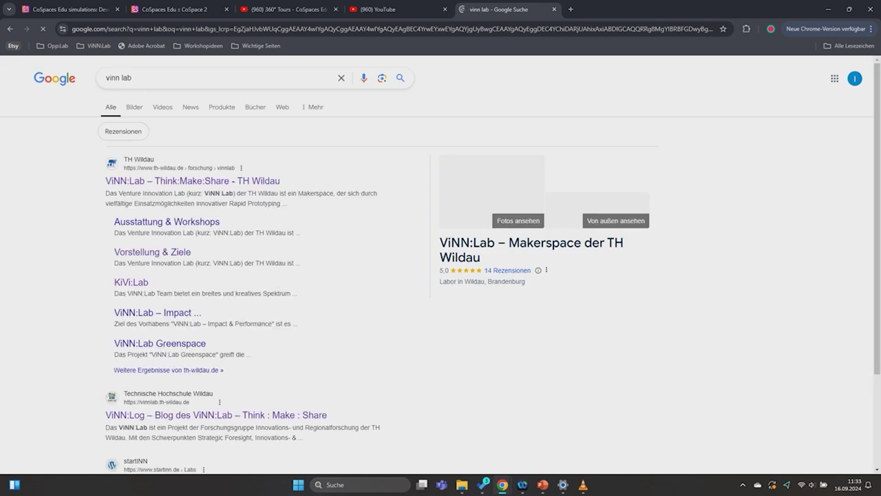
pyautogui.click(134, 107)
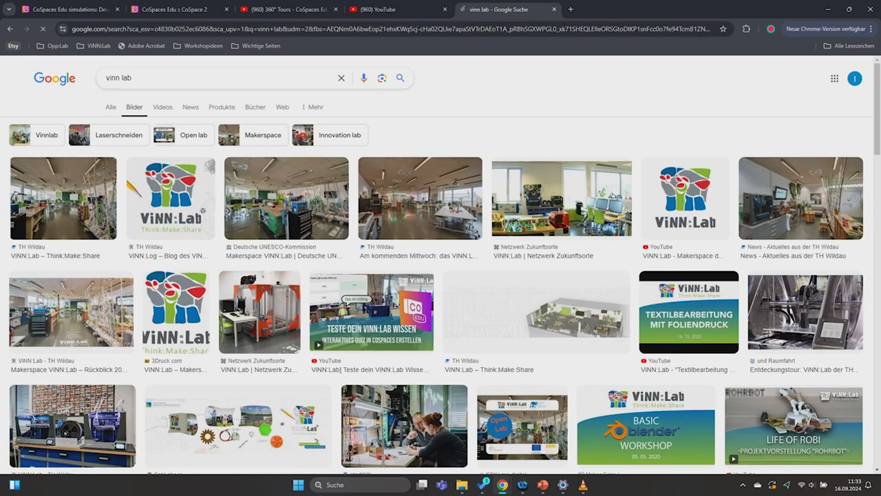
pyautogui.click(68, 310)
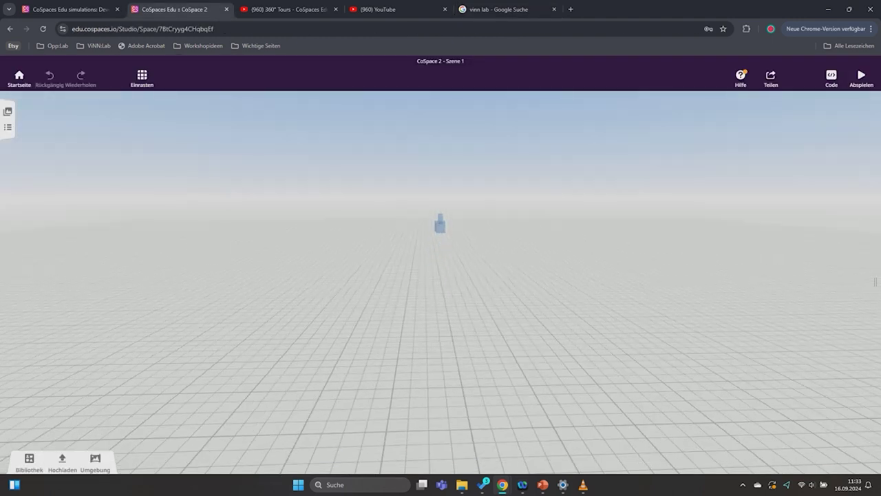
# Step: Search the library for 'Tisch' and place a first grey table, rotated about 90 degrees
pyautogui.click(29, 460)
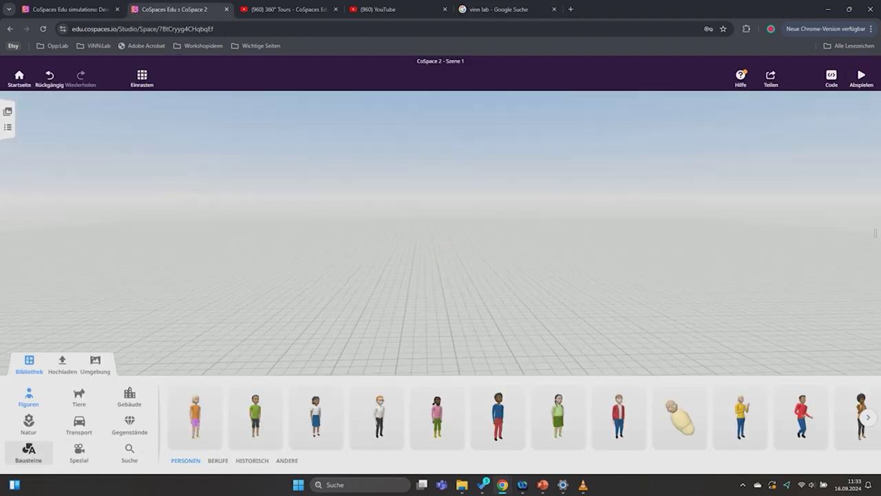
pyautogui.click(129, 423)
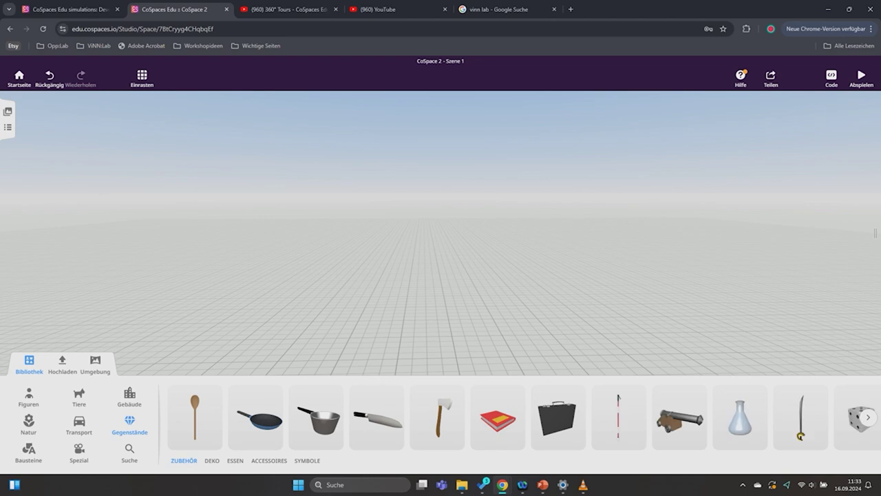
pyautogui.click(129, 453)
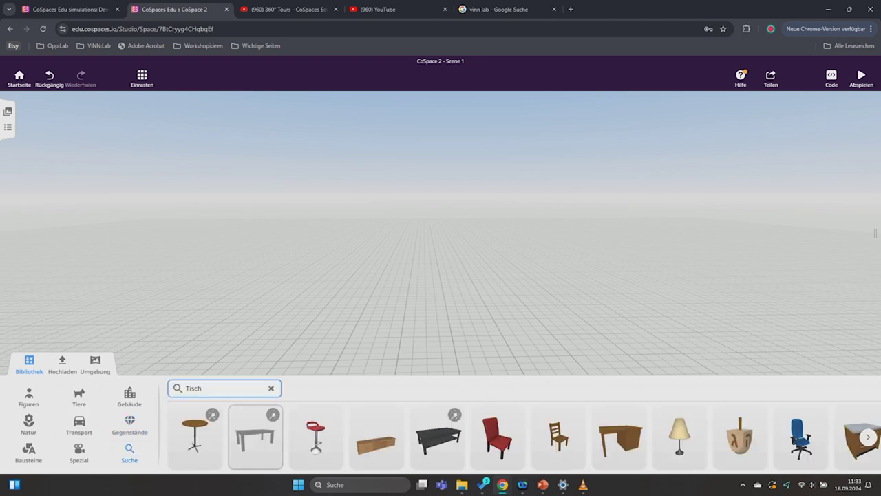
pyautogui.moveTo(256, 436); pyautogui.dragTo(337, 303)
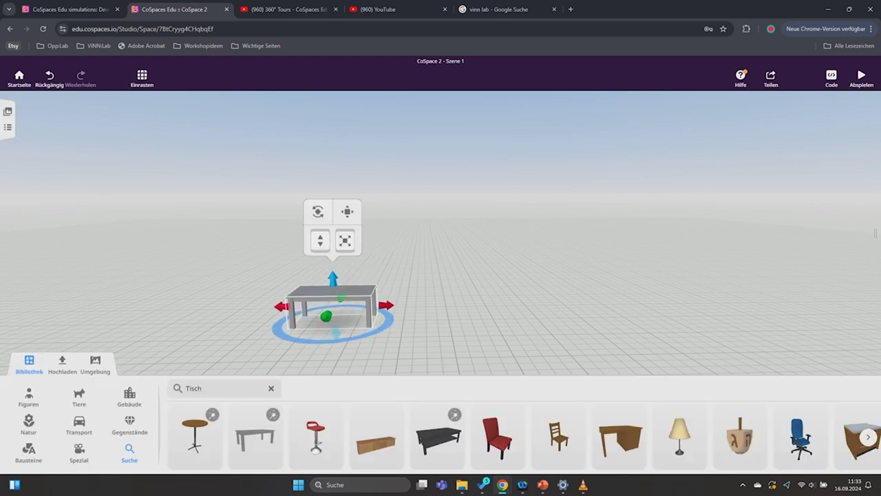
pyautogui.moveTo(372, 327); pyautogui.dragTo(324, 337)
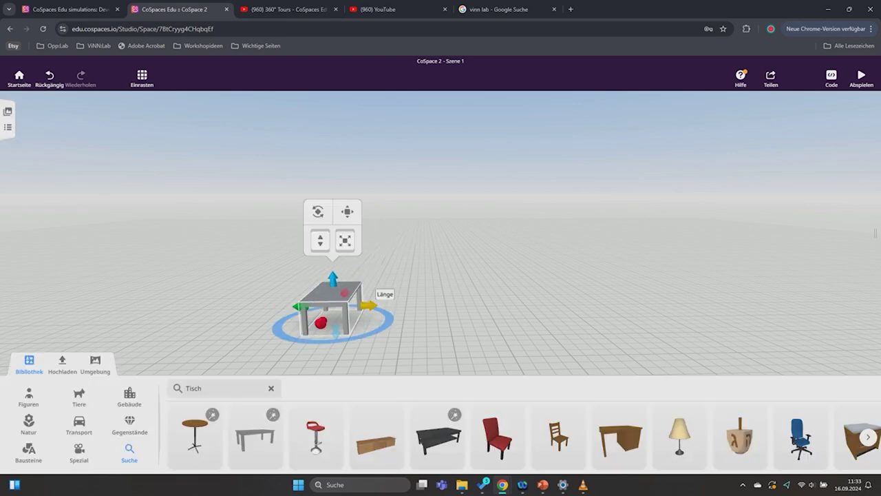
pyautogui.moveTo(369, 305); pyautogui.dragTo(370, 305)
# Step: Add a second grey table flush against the first, and drag a kitchen counter into the scene
pyautogui.moveTo(255, 436); pyautogui.dragTo(261, 309)
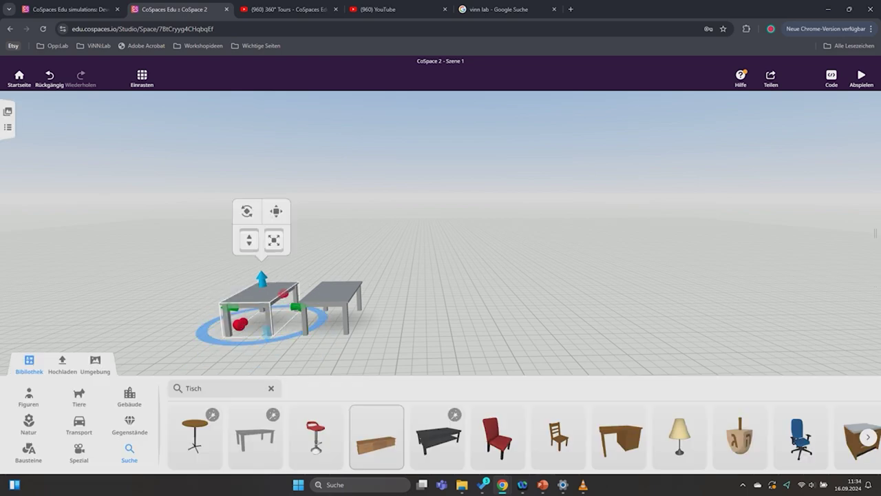
pyautogui.click(869, 436)
pyautogui.moveTo(260, 306); pyautogui.dragTo(275, 308)
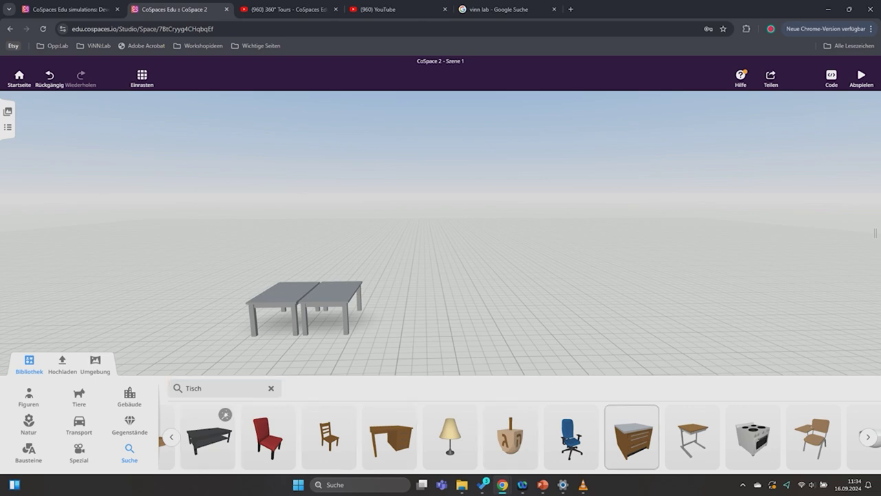
pyautogui.moveTo(632, 437); pyautogui.dragTo(465, 323)
# Step: Recolour the kitchen counter light green through its material options
pyautogui.click(433, 330)
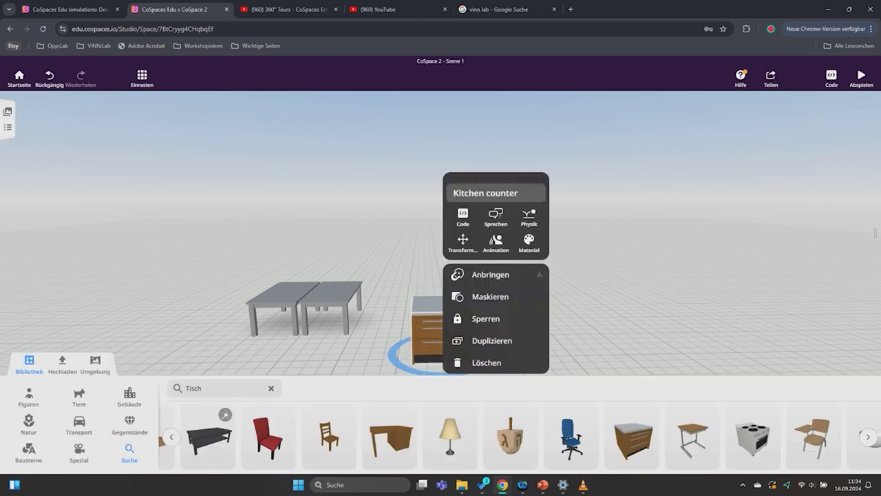
pyautogui.click(529, 243)
pyautogui.click(590, 282)
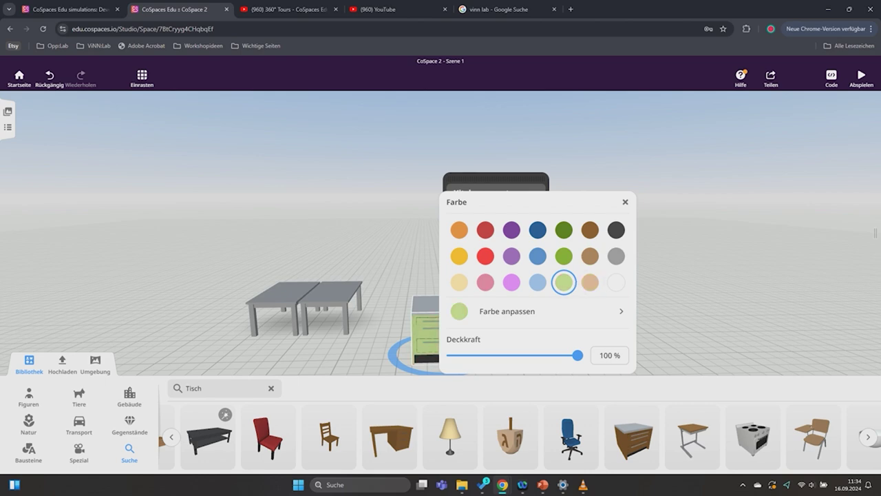
pyautogui.click(426, 331)
# Step: Move the green cabinet under the front of the joined tables
pyautogui.moveTo(425, 331); pyautogui.dragTo(236, 316)
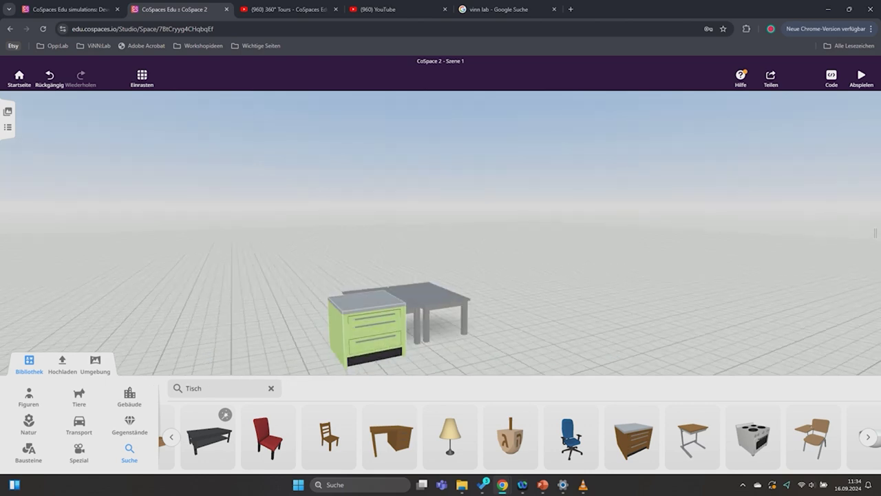
pyautogui.doubleClick(353, 325)
pyautogui.moveTo(469, 307); pyautogui.dragTo(349, 303)
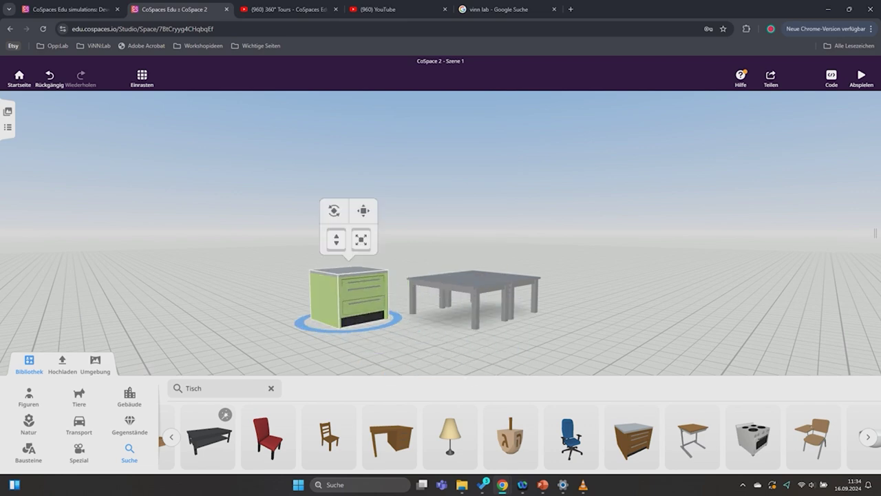
pyautogui.moveTo(349, 303); pyautogui.dragTo(468, 306)
pyautogui.moveTo(706, 217); pyautogui.dragTo(706, 217)
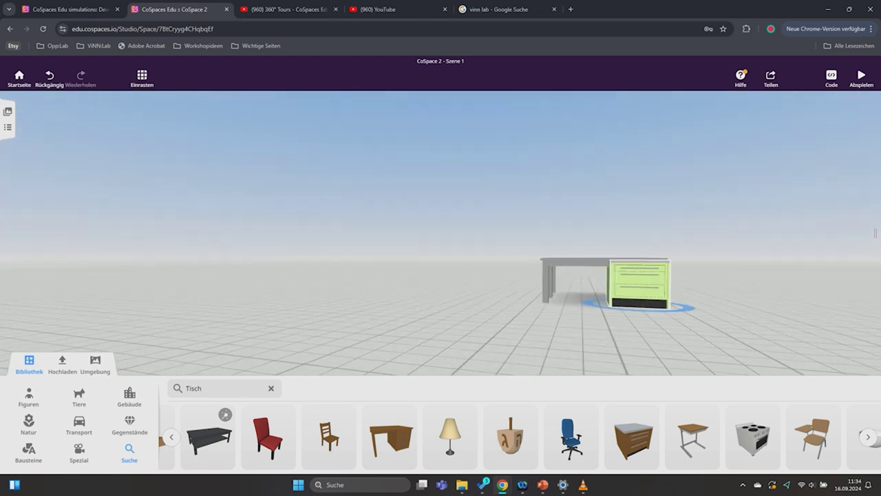
pyautogui.doubleClick(639, 282)
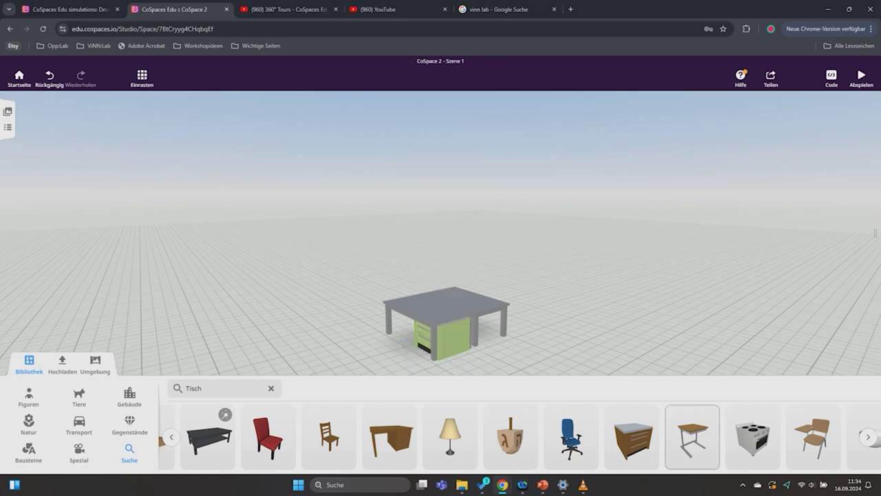
# Step: Add a third grey table from the 'Tisch' results near the front
pyautogui.scroll(-5, 441, 317)
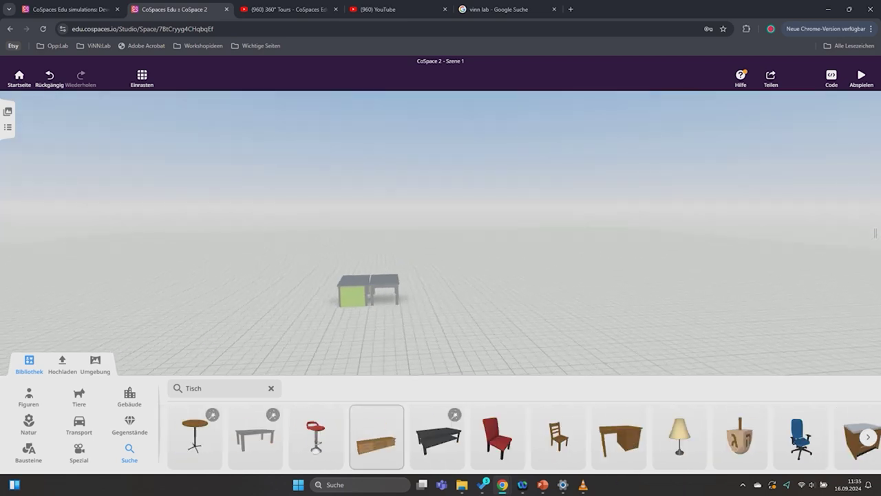
pyautogui.doubleClick(194, 388)
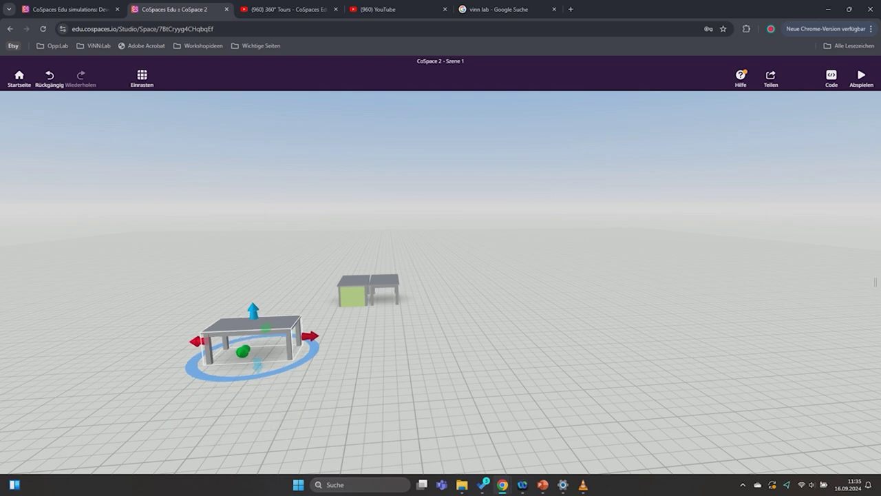
pyautogui.moveTo(256, 437); pyautogui.dragTo(345, 341)
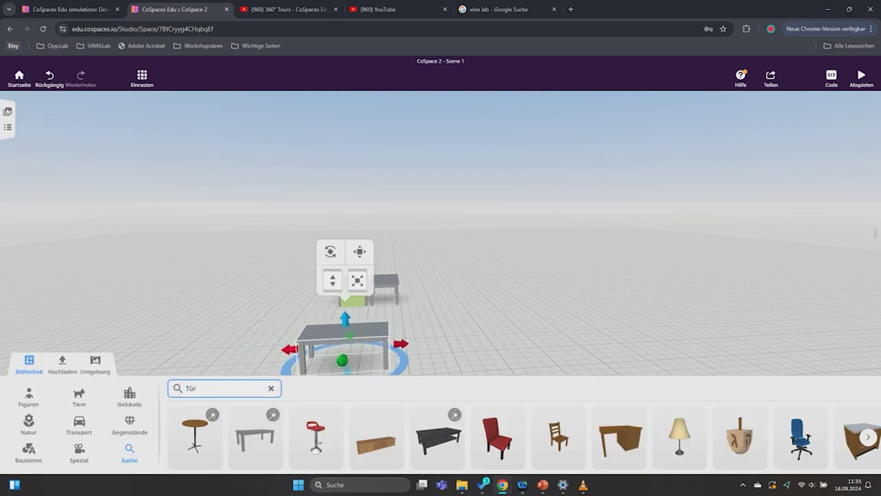
pyautogui.moveTo(441, 276); pyautogui.dragTo(440, 172)
# Step: Search the library for 'Tür' and place a wooden door in the scene
pyautogui.click(254, 372)
pyautogui.press('Escape')
pyautogui.click(224, 389)
pyautogui.write('Tür')
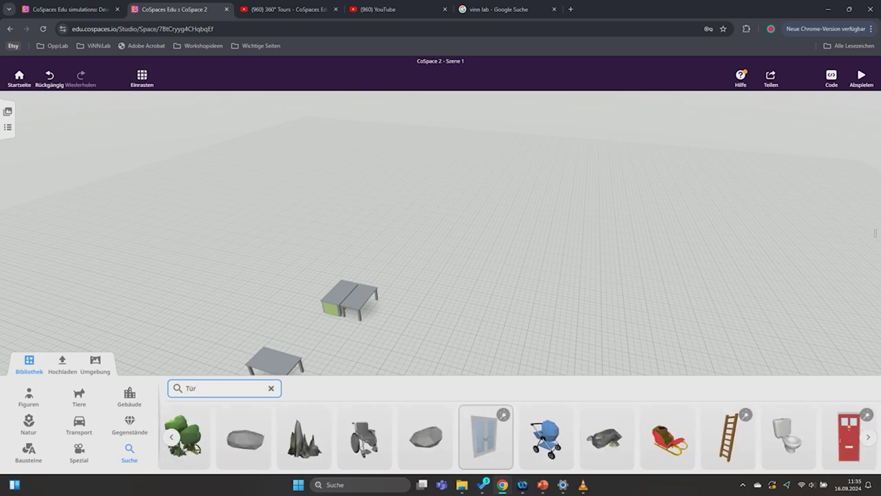
pyautogui.moveTo(485, 437); pyautogui.dragTo(506, 255)
pyautogui.moveTo(586, 207); pyautogui.dragTo(551, 110)
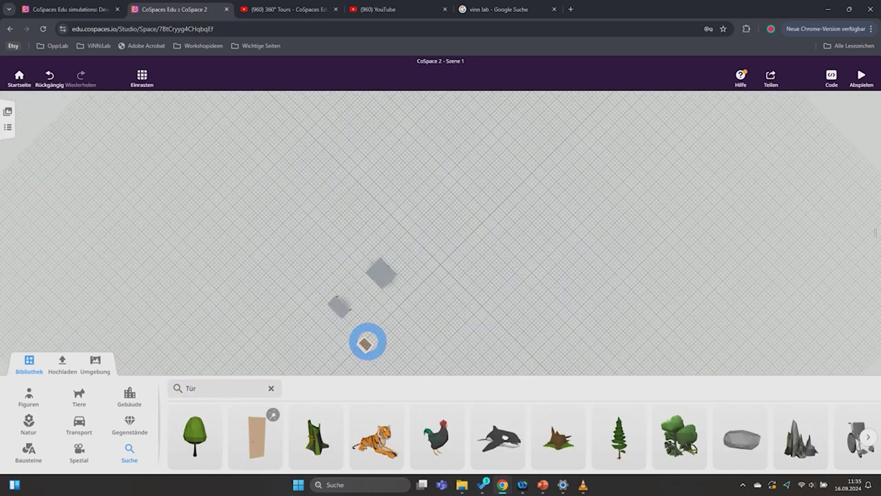
# Step: Adjust the door's position and rotation settings and move it into place
pyautogui.click(367, 342)
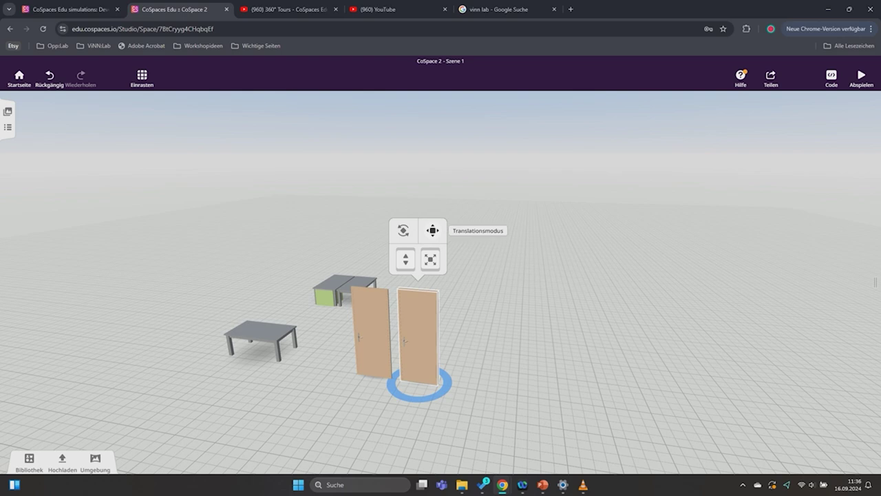
pyautogui.rightClick(408, 324)
pyautogui.click(436, 301)
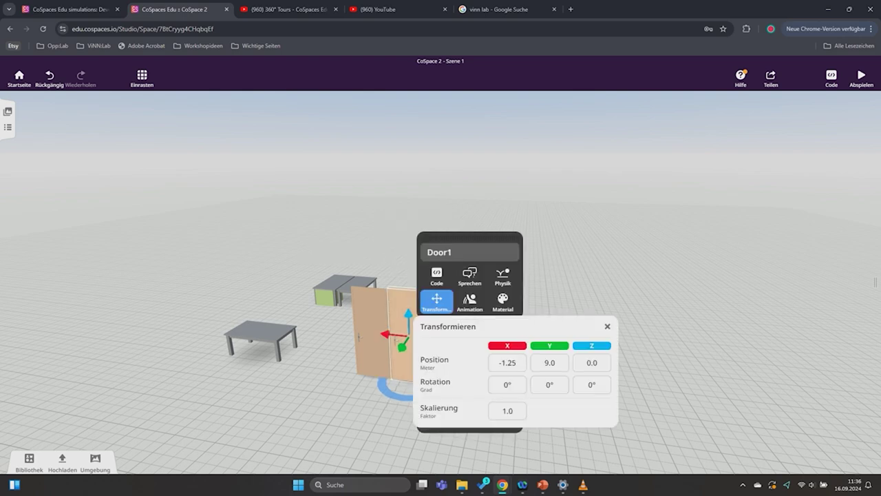
pyautogui.press('Escape')
pyautogui.moveTo(370, 334); pyautogui.dragTo(407, 331)
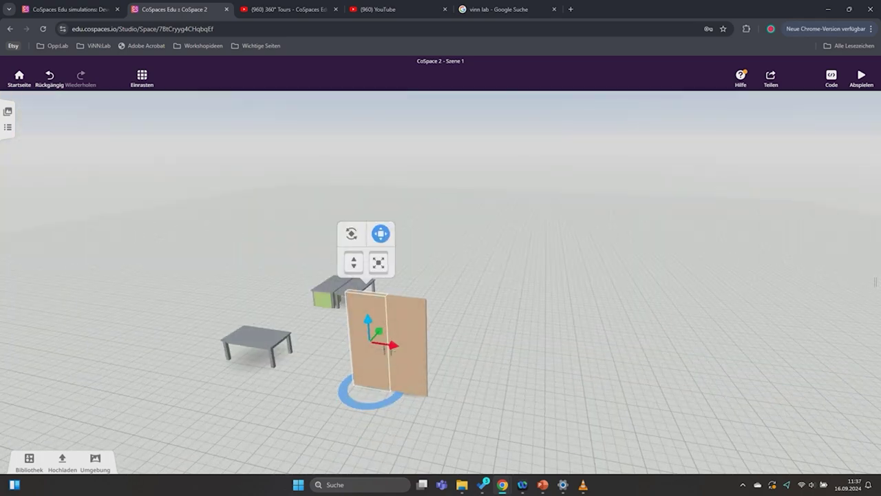
# Step: Place a flat board and a flat wall panel at the right from the library
pyautogui.scroll(-5, 406, 335)
pyautogui.click(29, 462)
pyautogui.moveTo(256, 434); pyautogui.dragTo(253, 259)
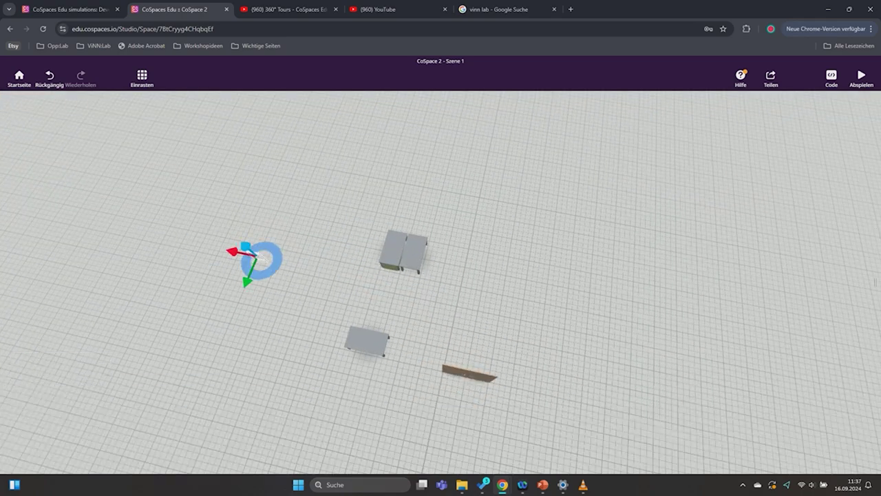
pyautogui.moveTo(600, 434); pyautogui.dragTo(589, 303)
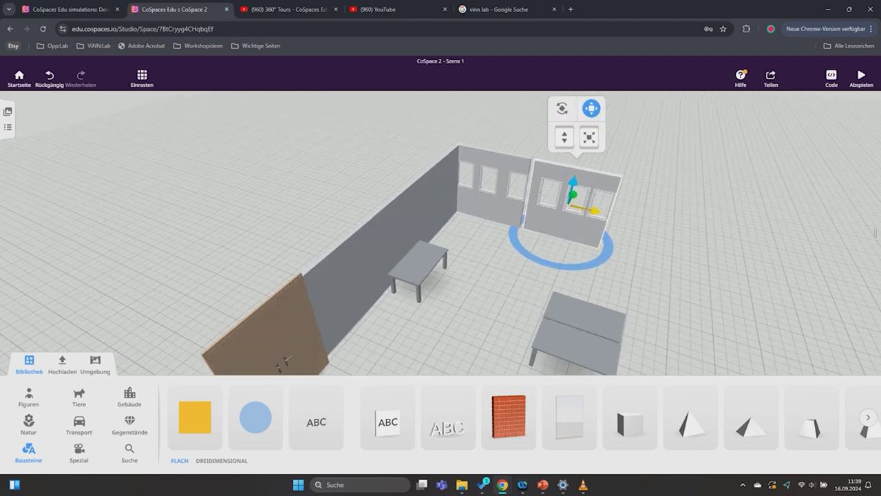
# Step: Switch the library to 3D building blocks and orbit around the room outline
pyautogui.click(222, 460)
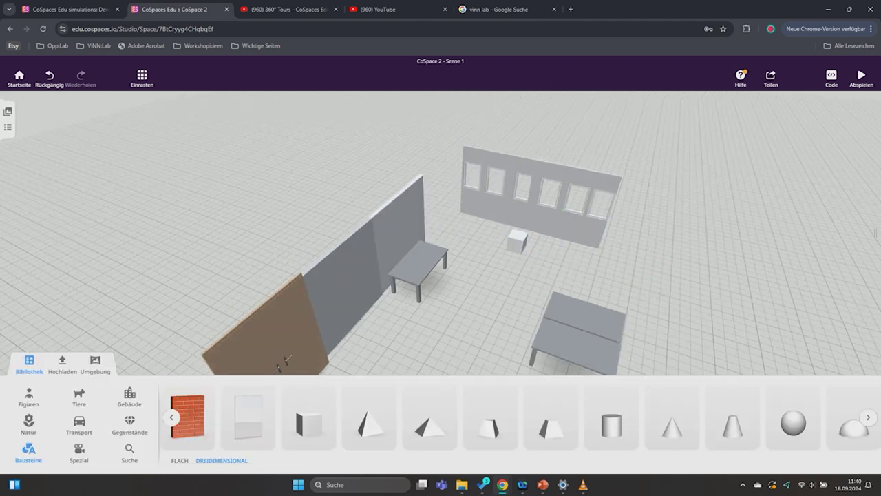
pyautogui.scroll(-5, 440, 254)
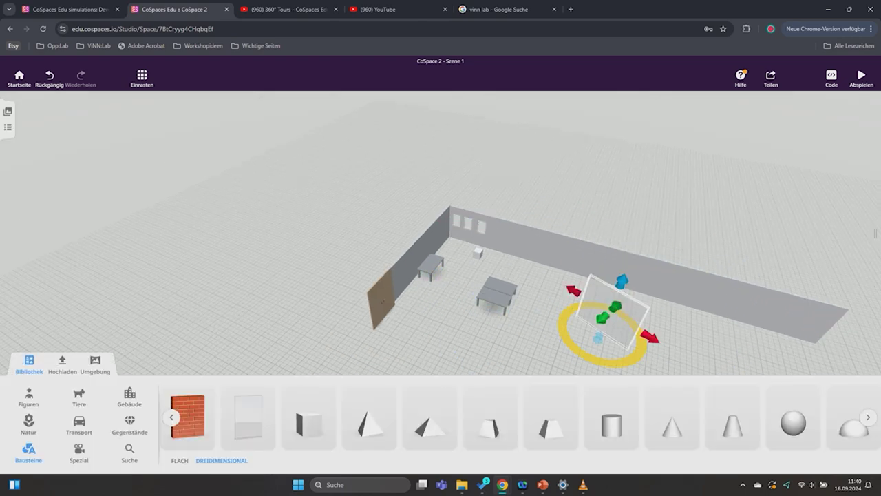
pyautogui.moveTo(620, 228)
pyautogui.mouseDown()
pyautogui.moveTo(408, 227)
pyautogui.moveTo(319, 260)
pyautogui.mouseUp()
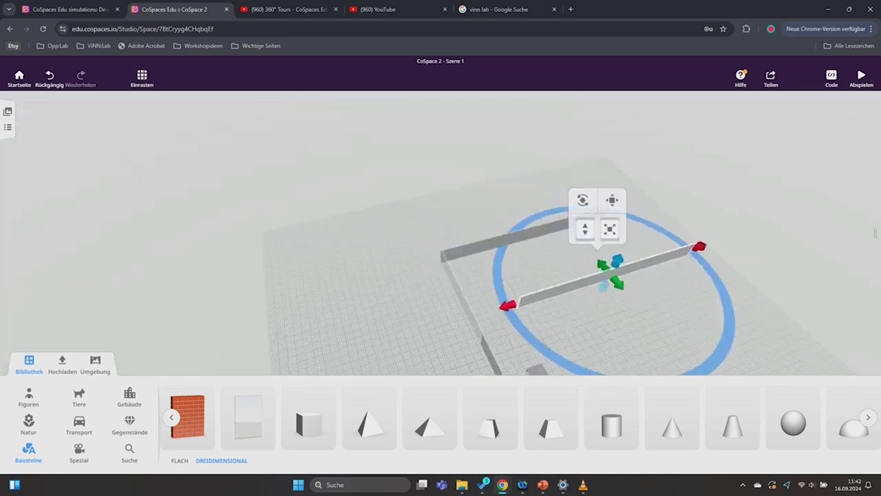
# Step: Stretch the wall panel to a wider width with its width handle
pyautogui.moveTo(508, 305); pyautogui.dragTo(484, 303)
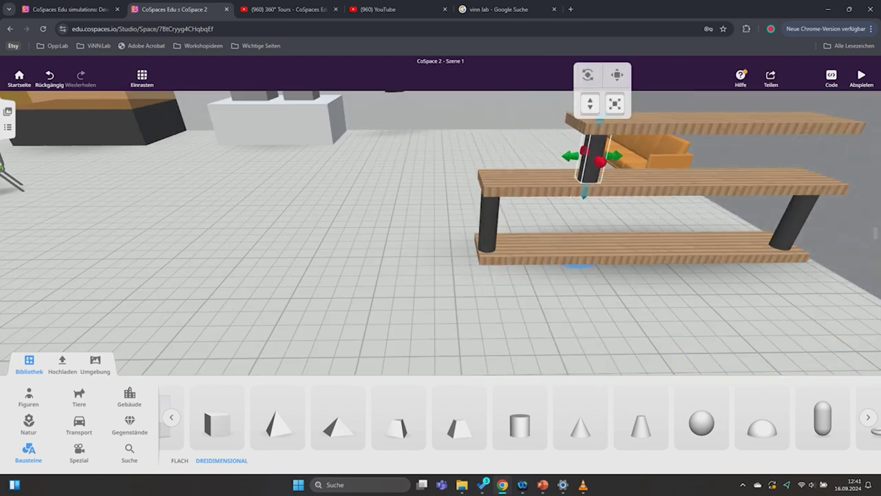
# Step: Complete the library search for 'Computer' by entering 'ter'
pyautogui.write('ter')
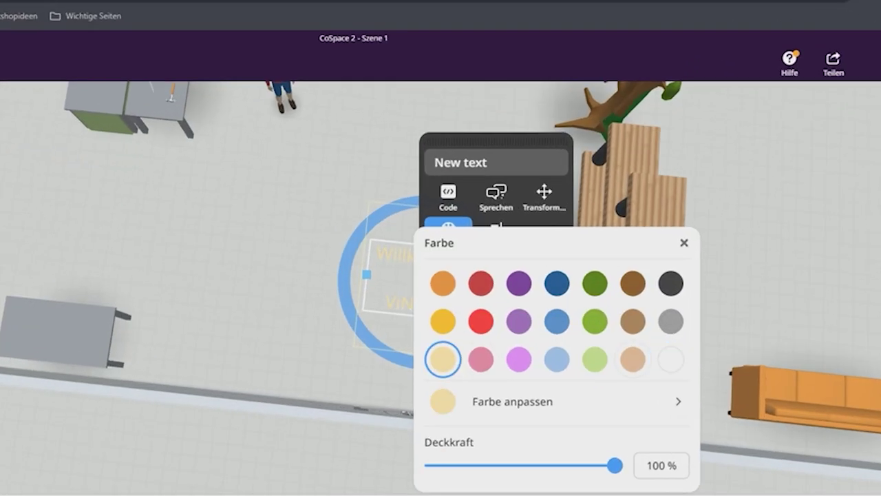
# Step: Set the Willkommen im ViNN:Lab text's material colour to white
pyautogui.click(671, 359)
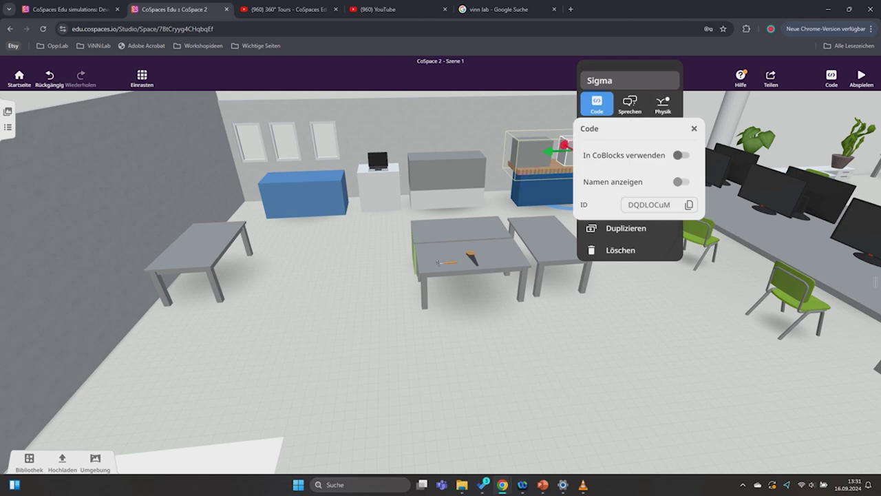
# Step: Turn toward the computer desks and check a monitor's code settings
pyautogui.press('Escape')
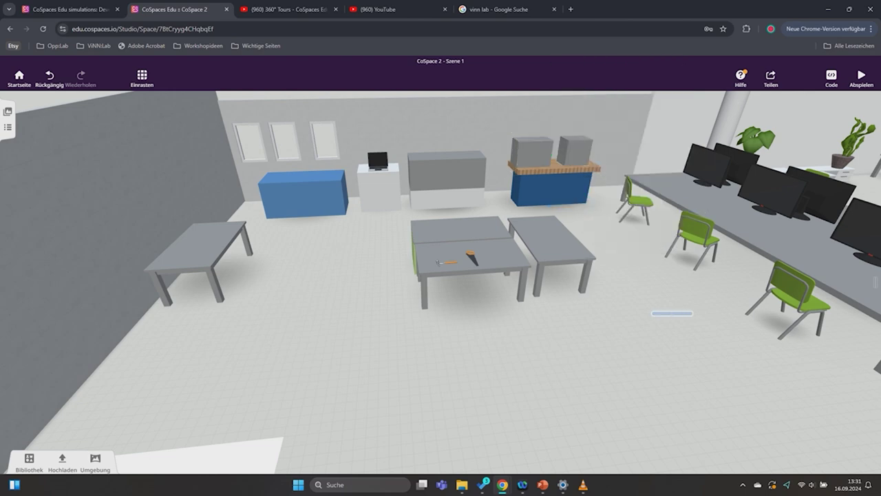
pyautogui.moveTo(551, 310); pyautogui.dragTo(413, 289)
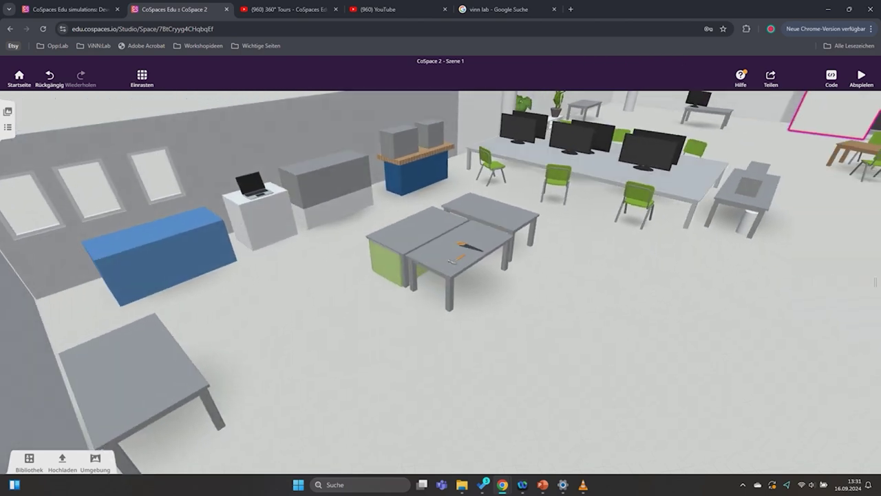
pyautogui.click(647, 152)
pyautogui.rightClick(641, 155)
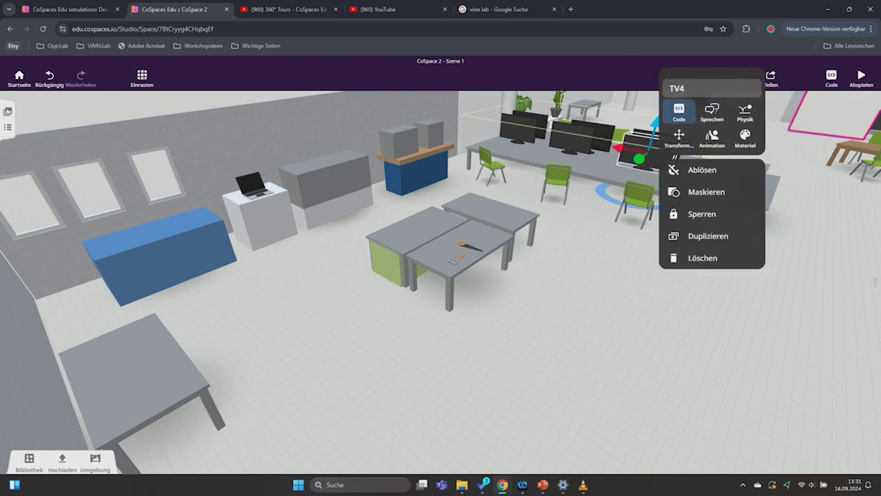
pyautogui.click(679, 110)
# Step: Open the Schneideplotter's options, then bring up the Figuren library
pyautogui.press('Escape')
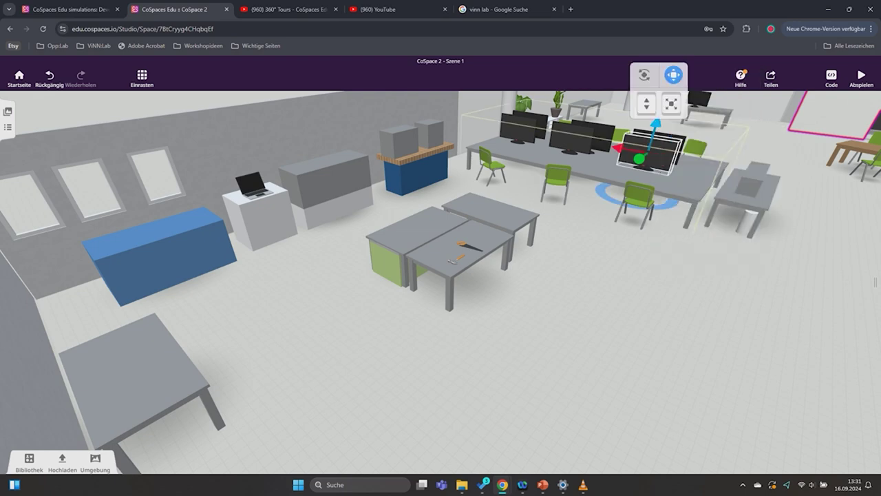
pyautogui.rightClick(747, 184)
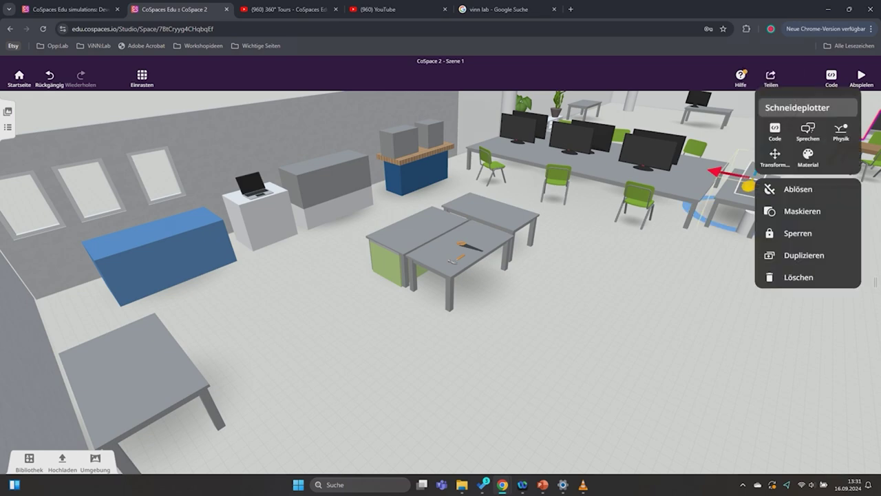
pyautogui.click(29, 460)
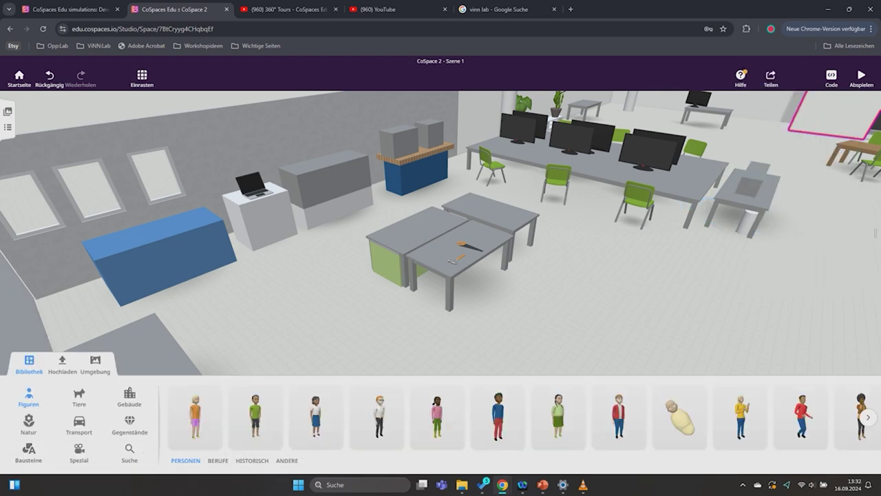
# Step: Place a red-shirted man beside the tables and open his speech settings
pyautogui.hscroll(6, 542, 417)
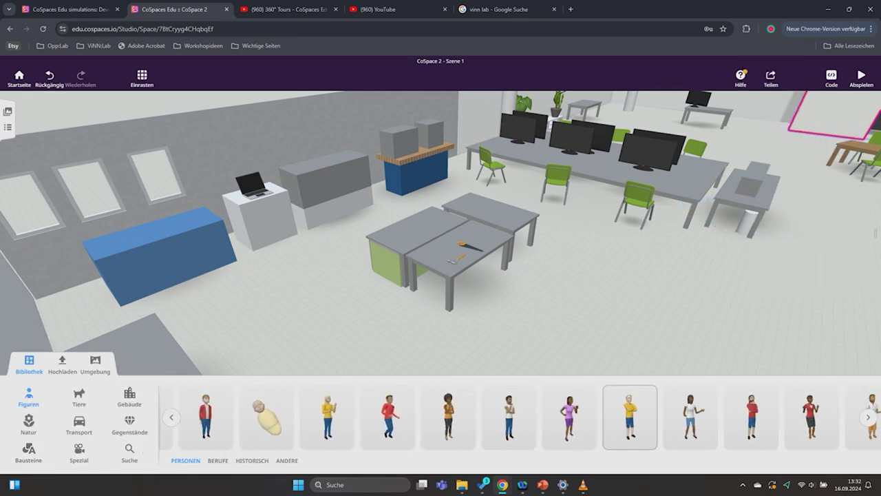
pyautogui.moveTo(614, 417); pyautogui.dragTo(571, 324)
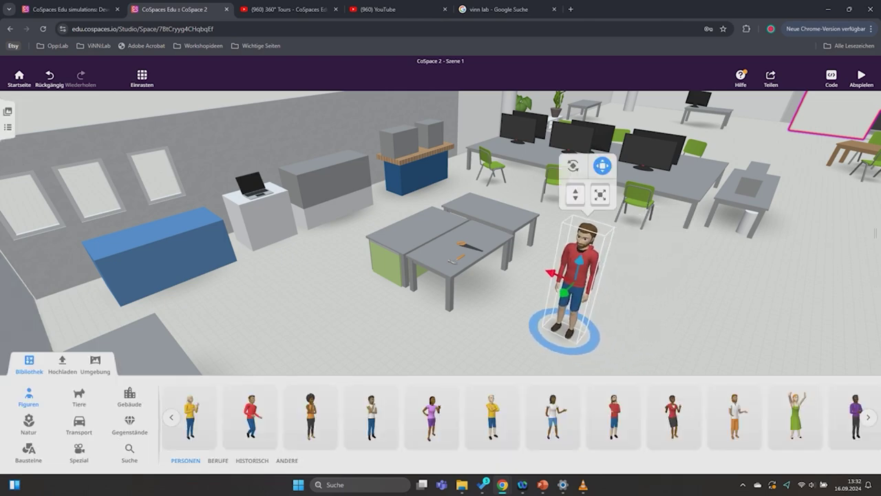
pyautogui.click(578, 269)
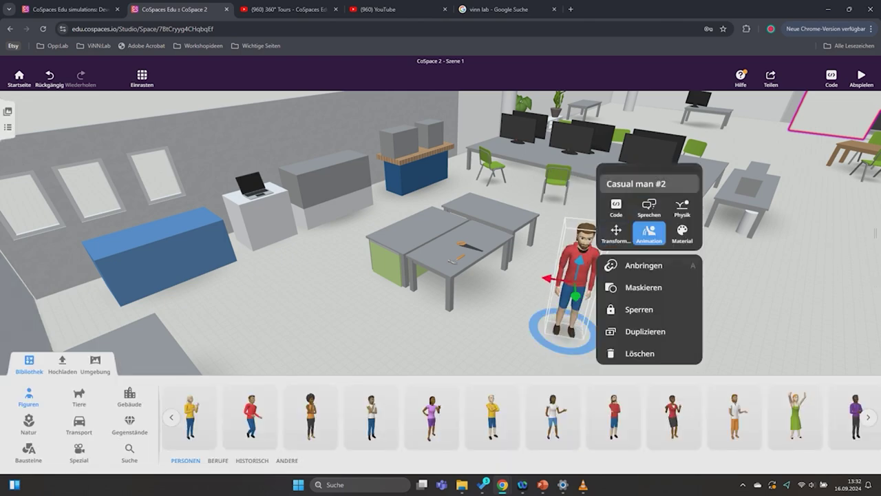
pyautogui.click(649, 234)
pyautogui.click(649, 207)
pyautogui.write('Hallo, herzlich willkommen im virtuellen ViNN:Lab')
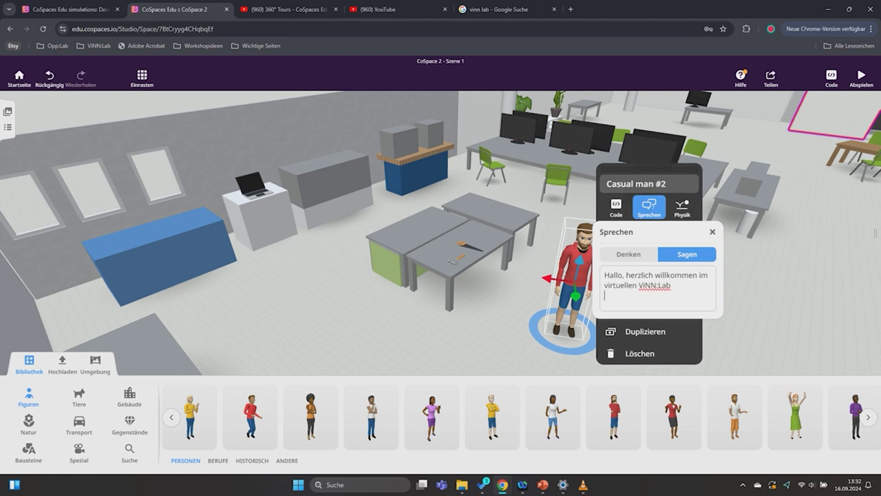
# Step: Write his multi-line welcome bubble about the virtual ViNN:Lab, ending 'Viel Spaß'
pyautogui.press('Return')
pyautogui.write('Hier kannst du viel ent')
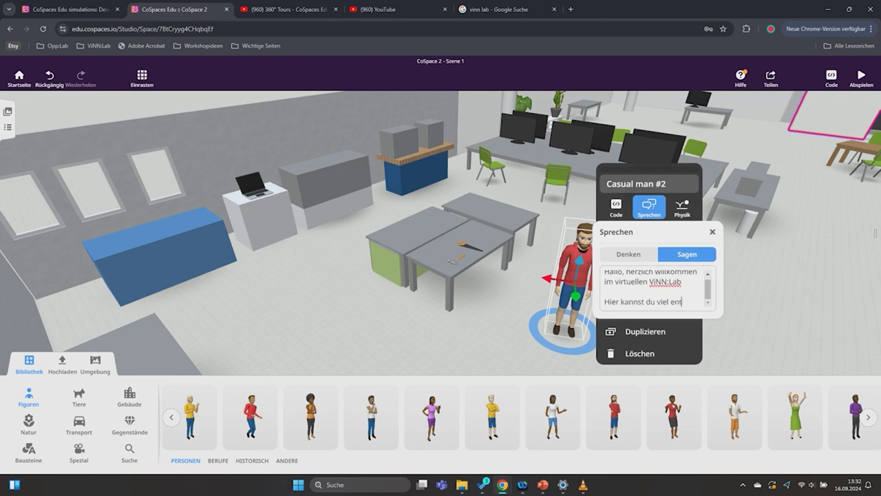
pyautogui.write('decken, dich über unser')
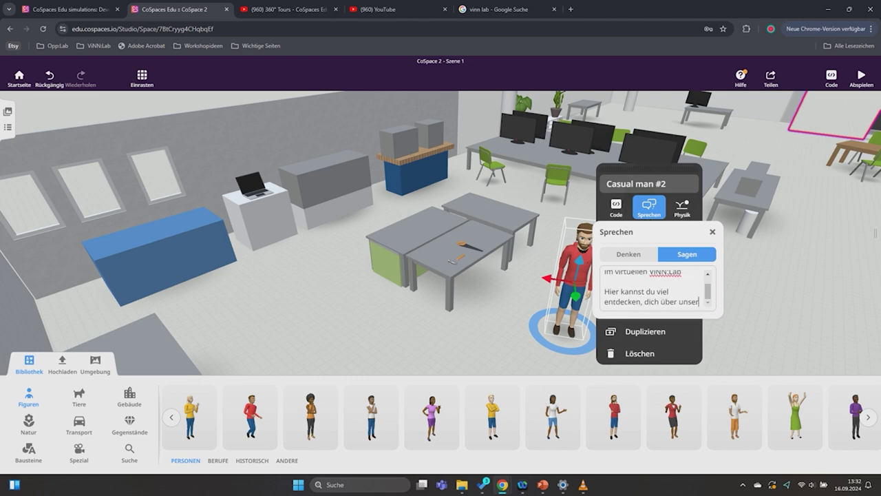
pyautogui.write('e Geräte infor')
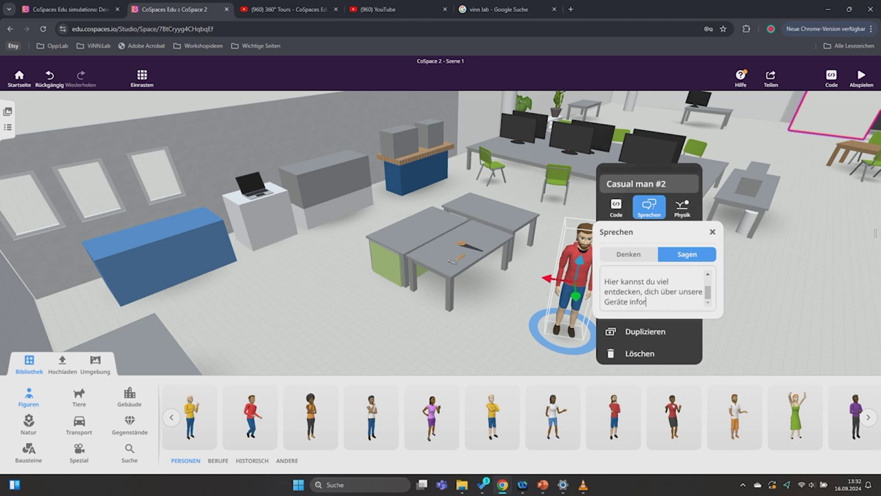
pyautogui.write(' nebenbei noch ein bisschen')
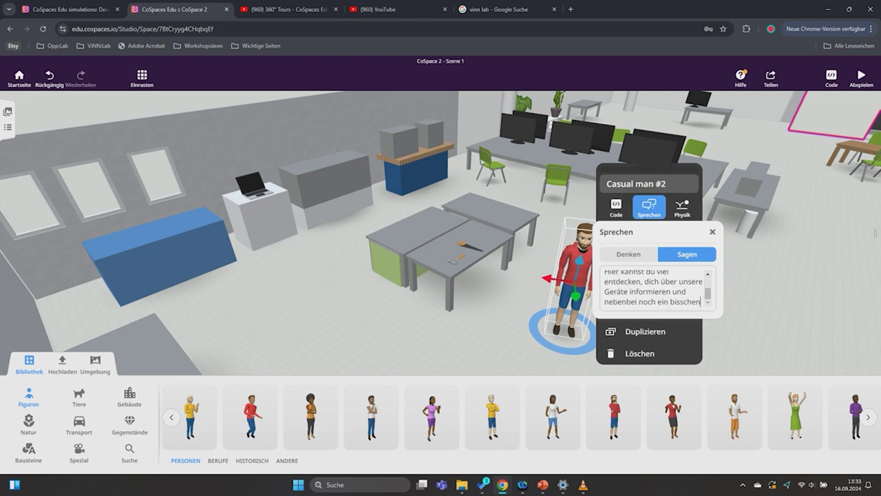
pyautogui.write('quizzen.')
pyautogui.press('Return')
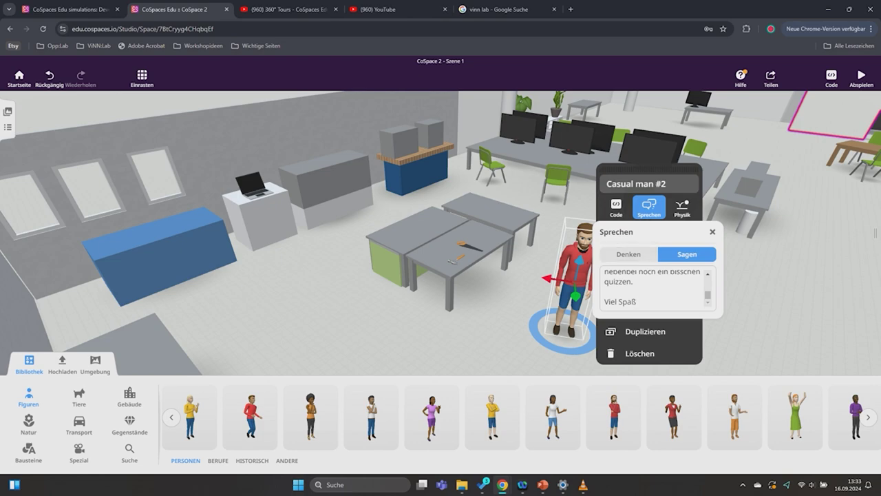
pyautogui.press('Escape')
pyautogui.press('Escape')
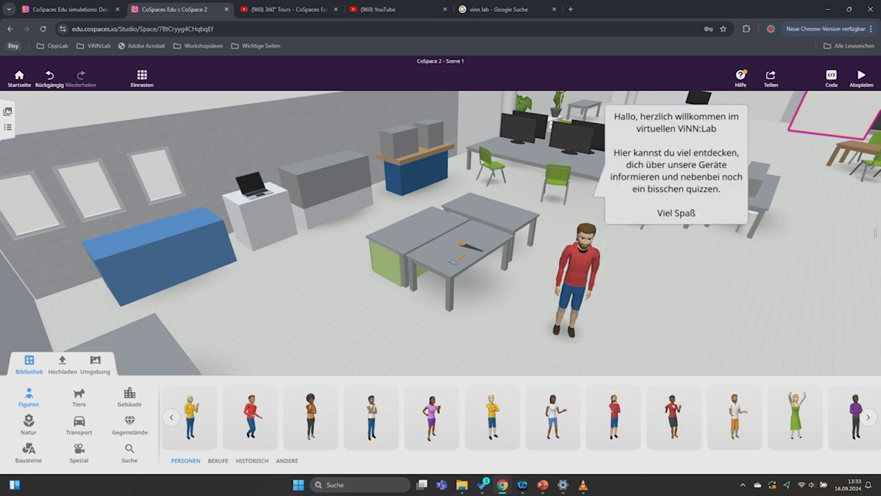
pyautogui.moveTo(441, 234); pyautogui.dragTo(207, 234)
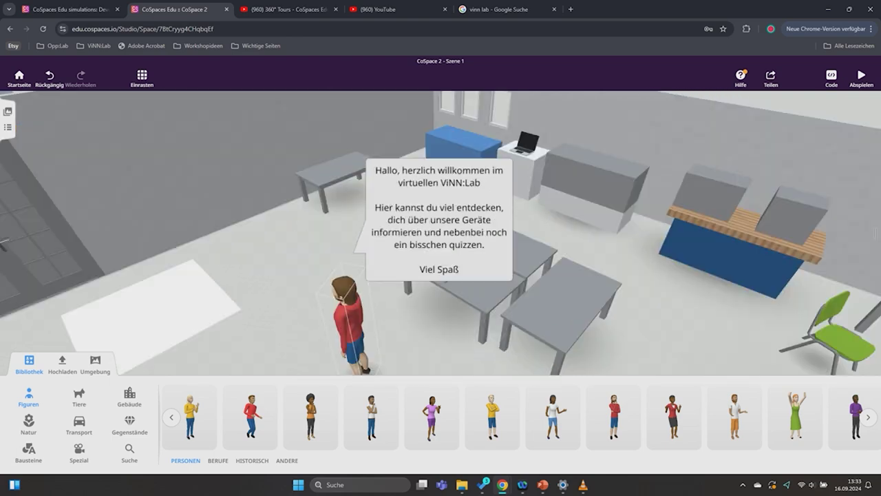
pyautogui.moveTo(441, 235); pyautogui.dragTo(275, 234)
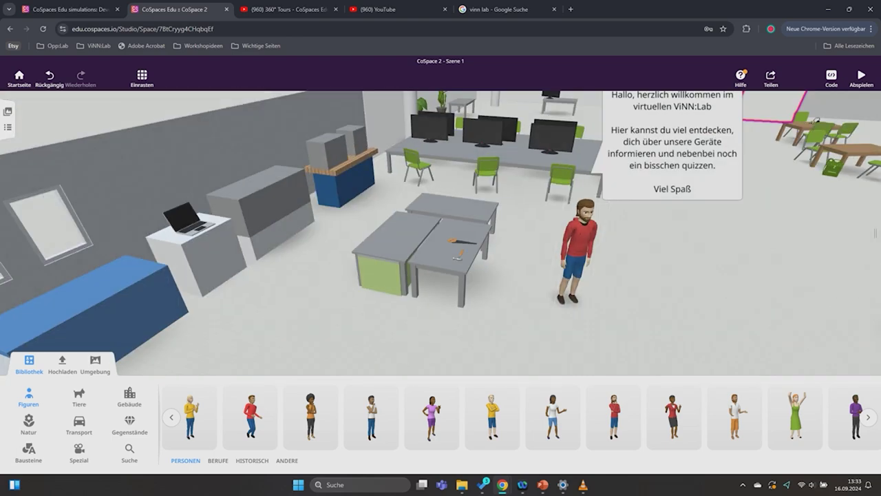
# Step: Make the man available in CoBlocks and rename him Mann
pyautogui.click(577, 248)
pyautogui.click(614, 194)
pyautogui.click(699, 245)
pyautogui.click(515, 177)
pyautogui.write('Mann')
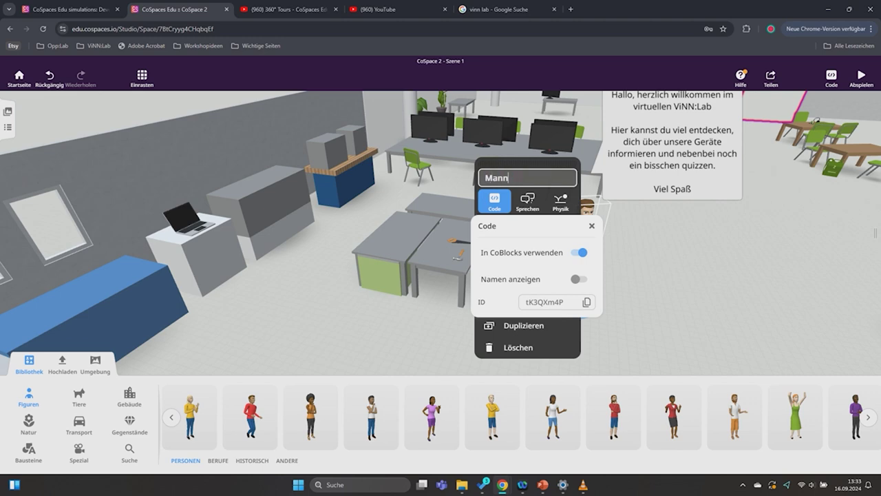
pyautogui.press('Return')
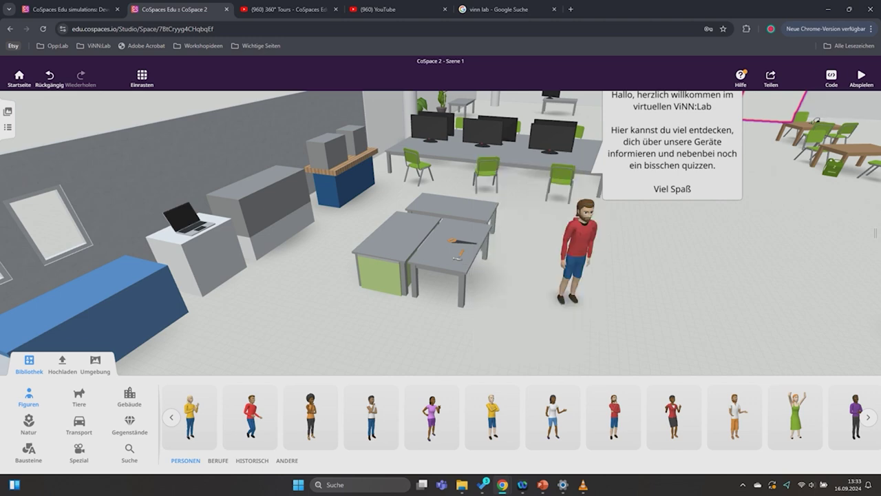
# Step: In CoBlocks, add a when-clicked event that reacts to Mann
pyautogui.click(832, 78)
pyautogui.click(394, 208)
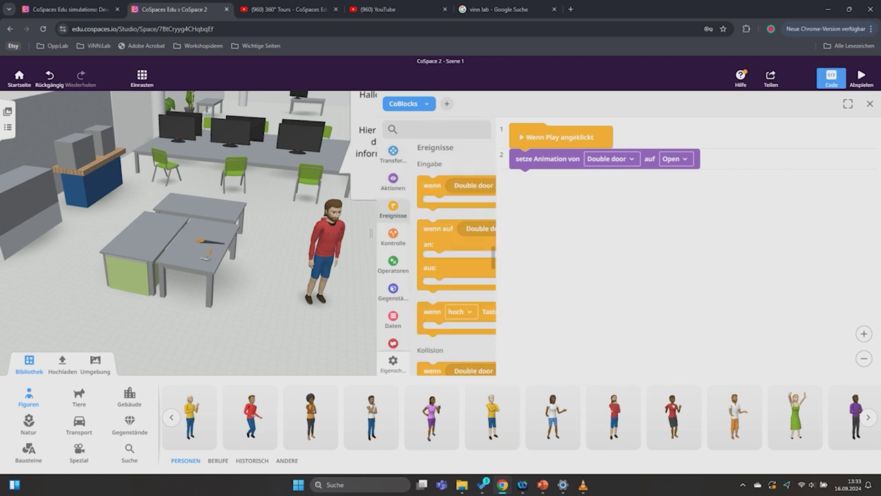
pyautogui.moveTo(432, 185); pyautogui.dragTo(544, 179)
pyautogui.click(589, 179)
pyautogui.click(599, 247)
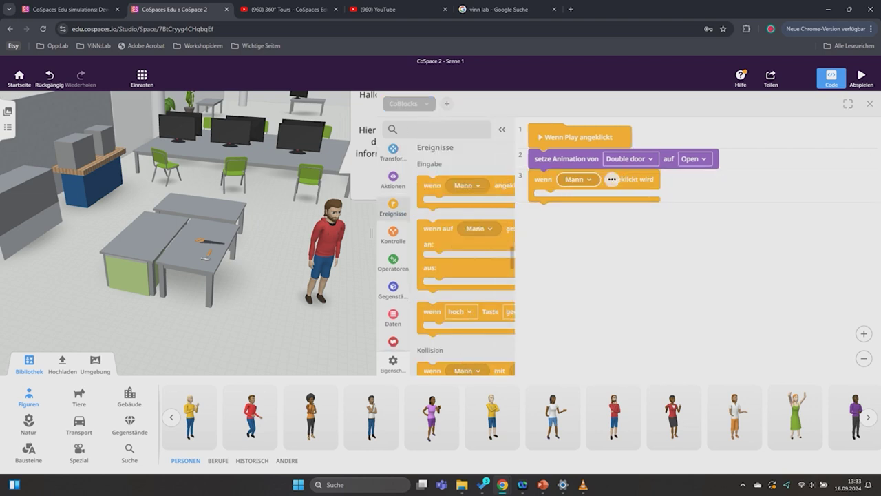
# Step: Put an info panel block from the data category inside the Mann click event
pyautogui.click(393, 318)
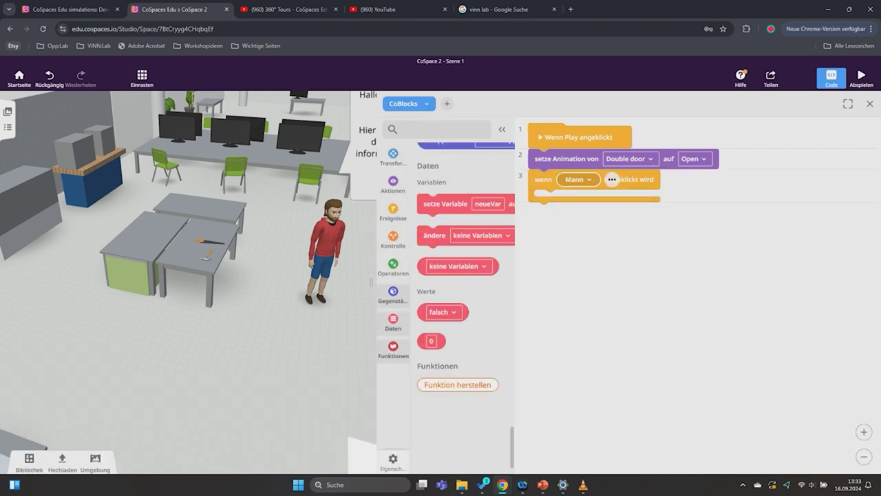
pyautogui.scroll(5, 466, 308)
pyautogui.scroll(5, 466, 308)
pyautogui.scroll(5, 466, 309)
pyautogui.scroll(5, 466, 308)
pyautogui.scroll(5, 466, 308)
pyautogui.scroll(5, 466, 309)
pyautogui.scroll(5, 466, 308)
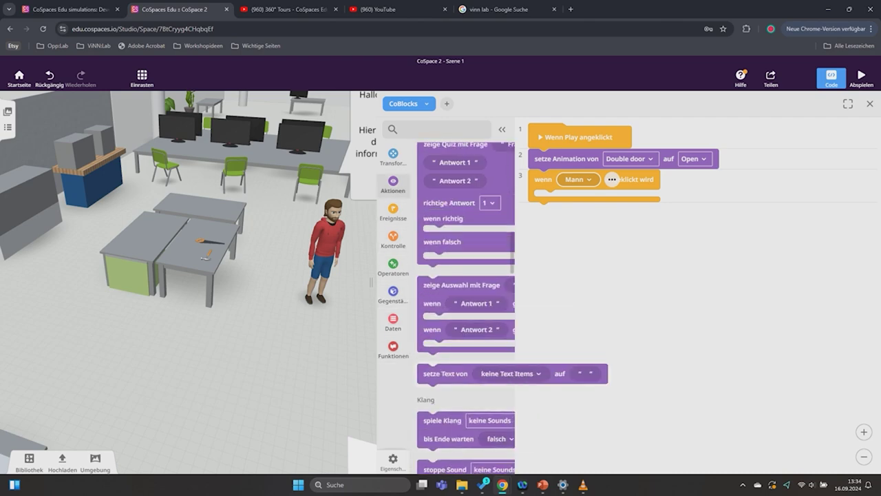
pyautogui.scroll(3, 465, 309)
pyautogui.scroll(3, 466, 309)
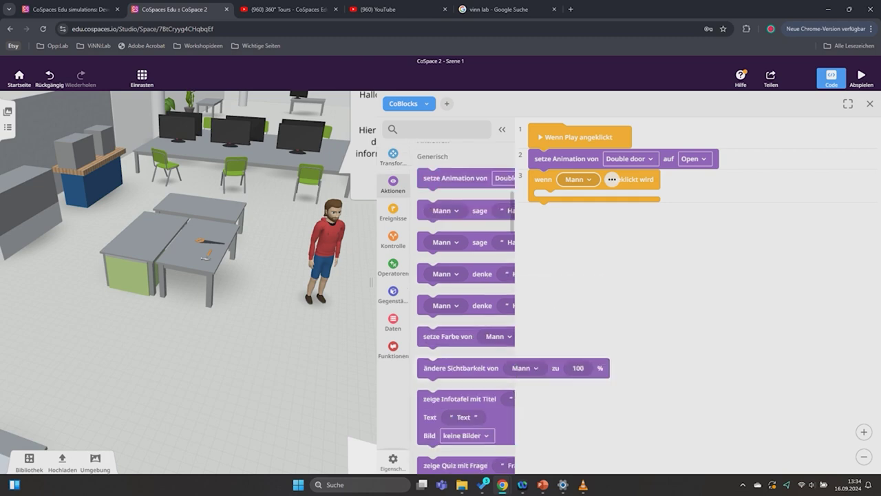
pyautogui.scroll(3, 466, 309)
pyautogui.moveTo(427, 353); pyautogui.dragTo(545, 199)
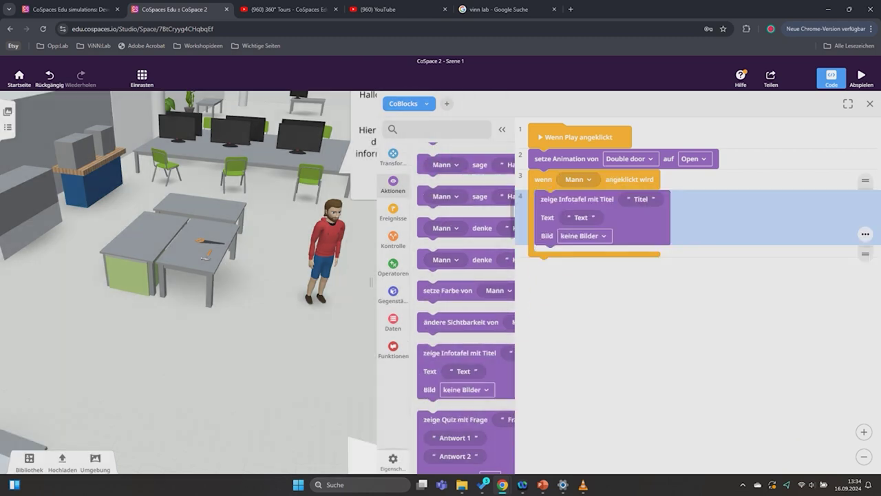
# Step: Fill in the info panel's title and body about clicking objects, then play the scene
pyautogui.click(640, 199)
pyautogui.write("Wie geht's?")
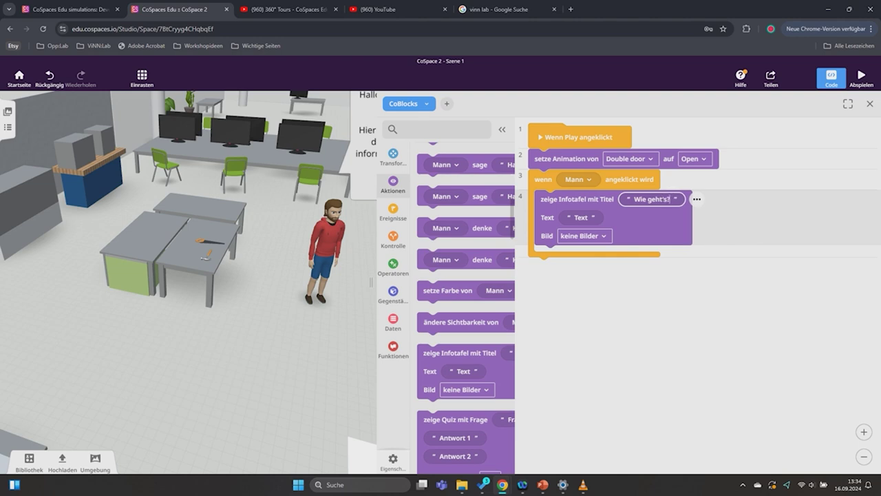
pyautogui.click(581, 217)
pyautogui.write('Um mit Ob')
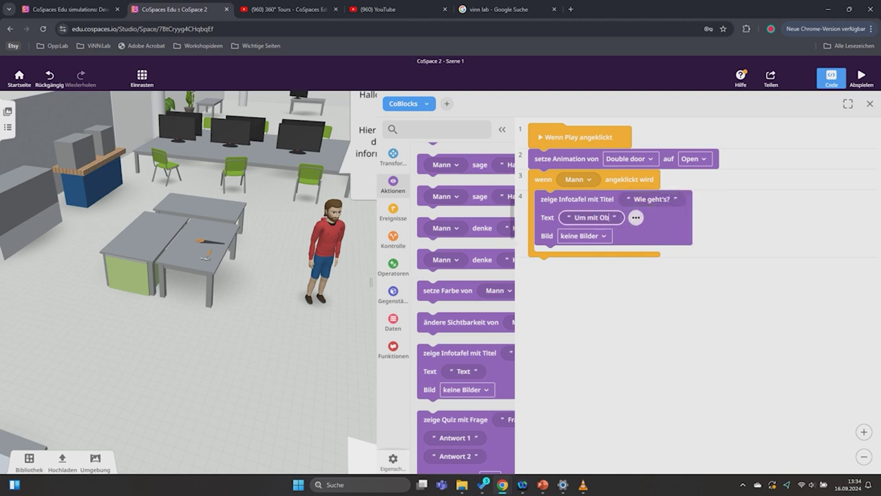
pyautogui.write('jekten zu interagieren, klicke sie einfach an.')
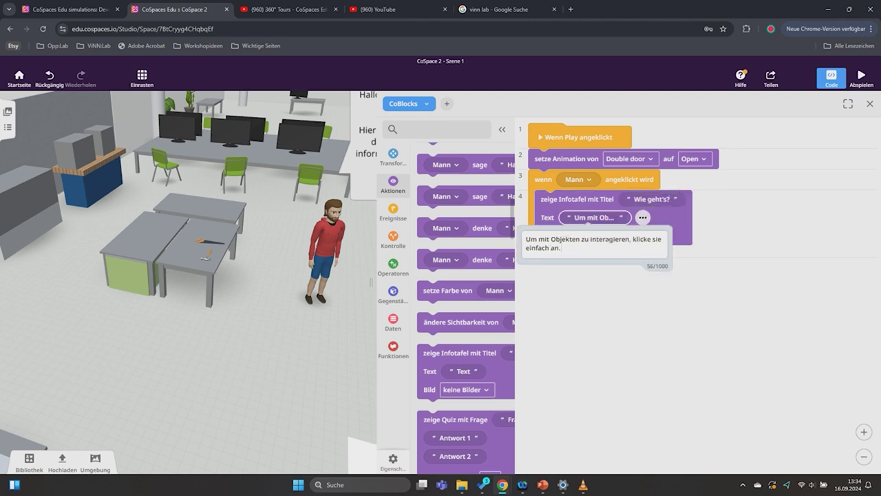
pyautogui.write('ne Info oder eine Frage')
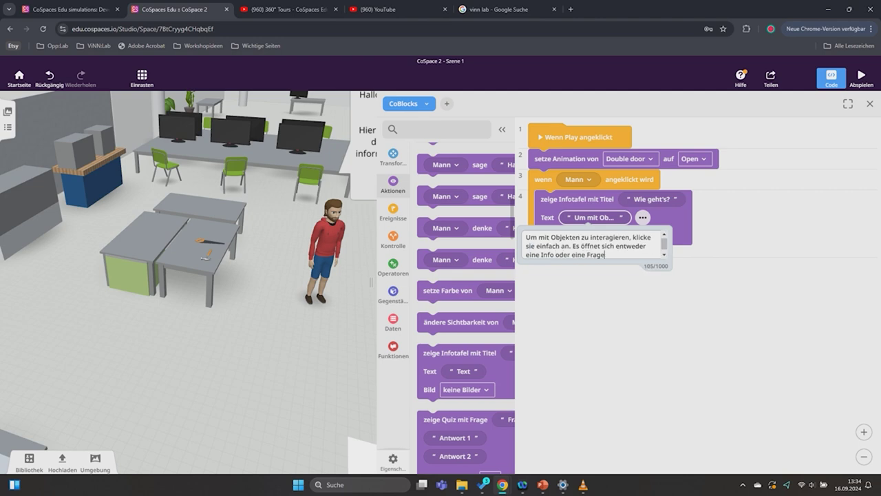
pyautogui.press('Return')
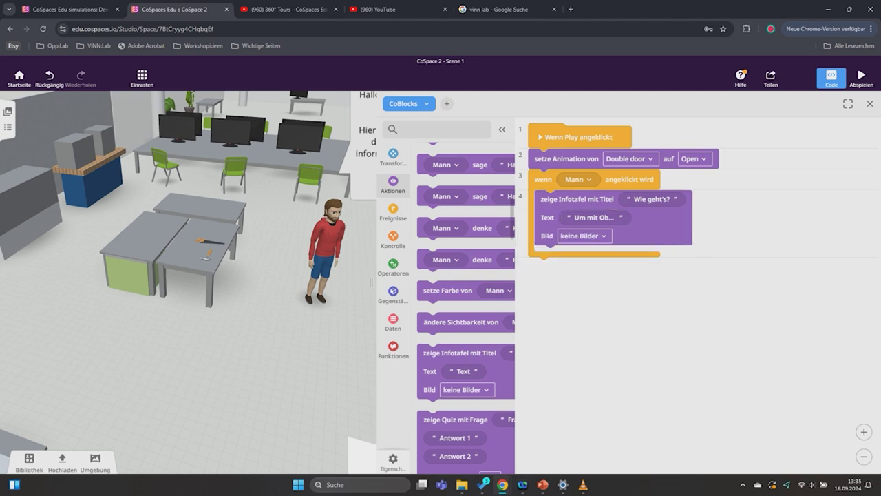
pyautogui.click(862, 78)
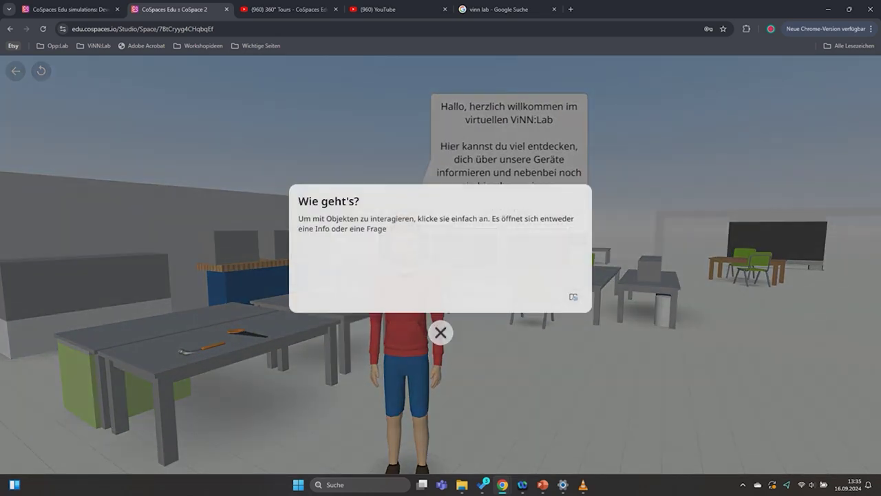
# Step: Close the welcome info panel while previewing the lab scene in play mode
pyautogui.click(441, 332)
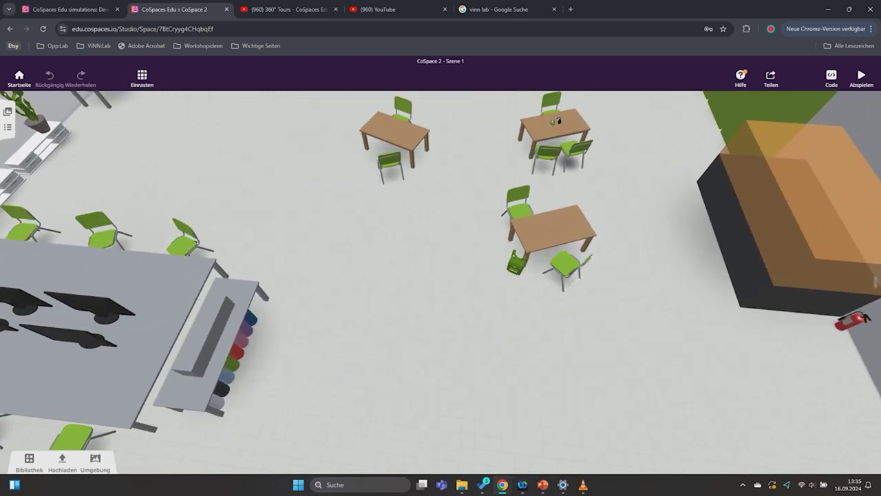
# Step: Seat the Fancy girl on a lab chair with the Sit and talk action animation
pyautogui.moveTo(377, 417); pyautogui.dragTo(693, 230)
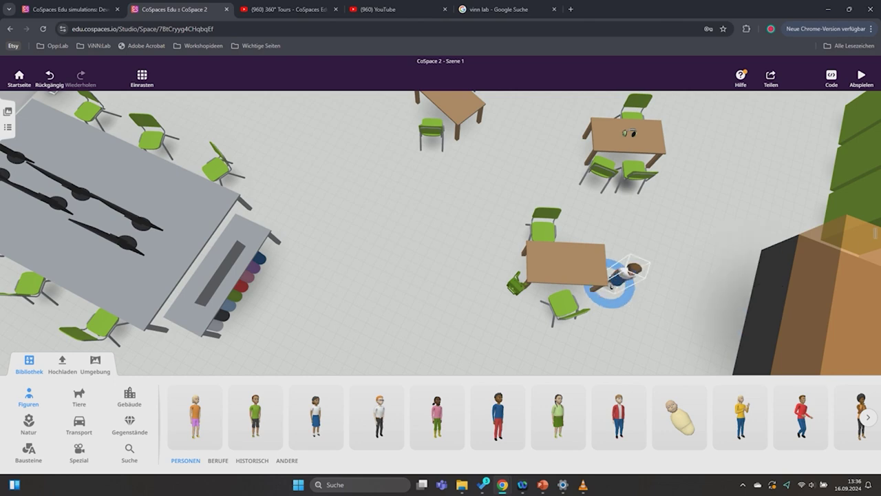
pyautogui.click(618, 276)
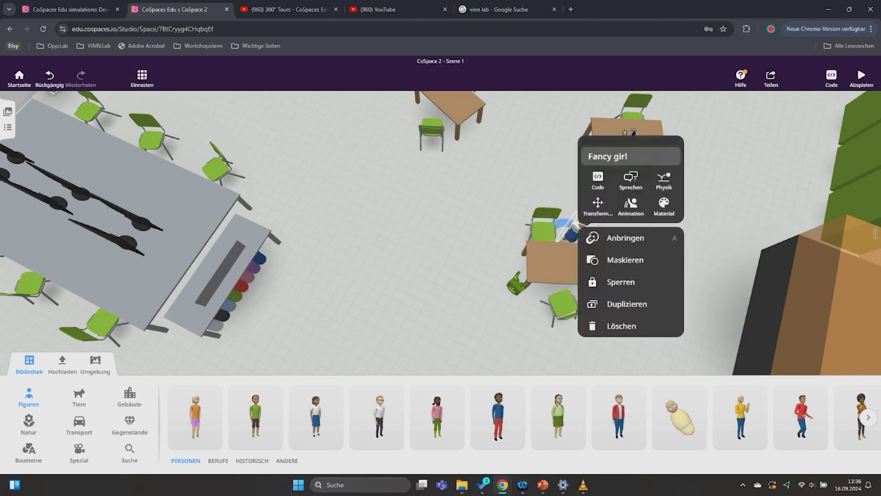
pyautogui.click(629, 202)
pyautogui.click(594, 317)
pyautogui.click(601, 311)
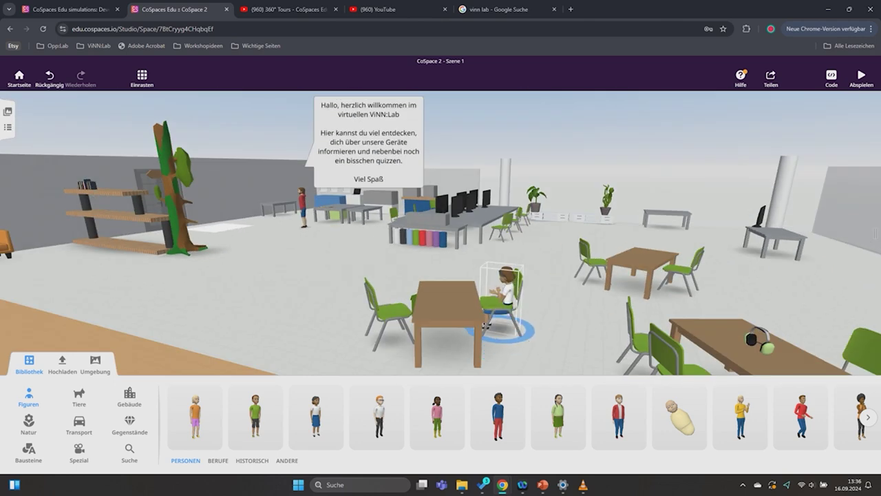
pyautogui.moveTo(486, 325); pyautogui.dragTo(479, 320)
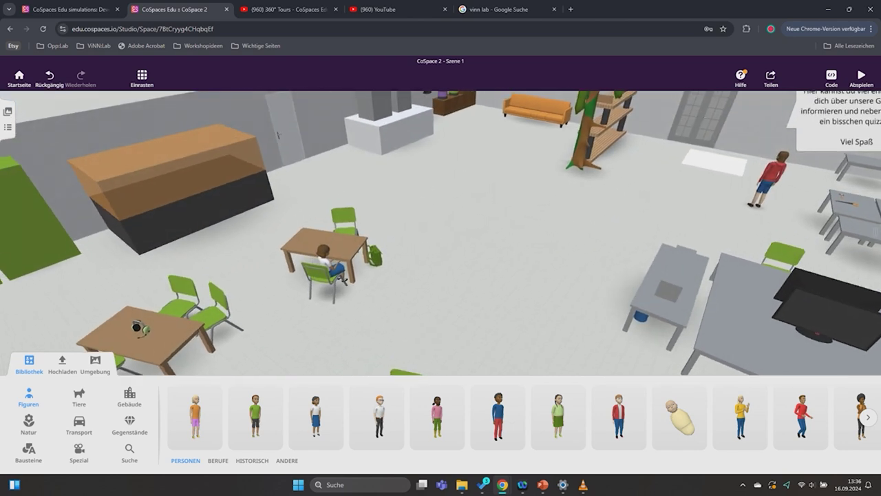
pyautogui.click(324, 260)
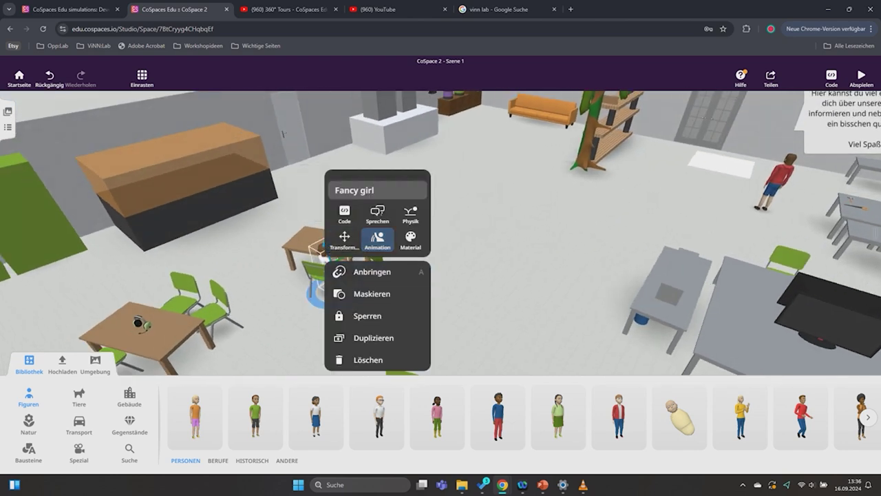
pyautogui.click(376, 235)
pyautogui.scroll(-1, 358, 310)
pyautogui.click(348, 287)
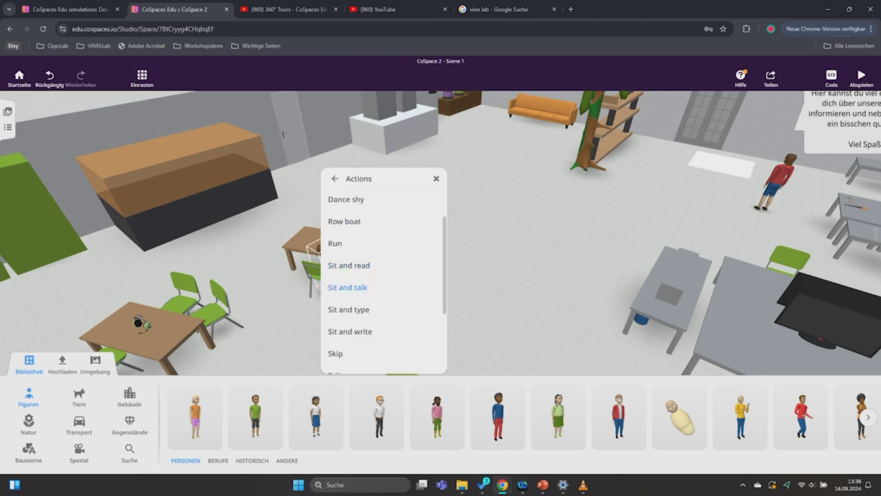
# Step: Place Woman bob standing beside the girl with the Talk excited action animation
pyautogui.hscroll(5, 606, 416)
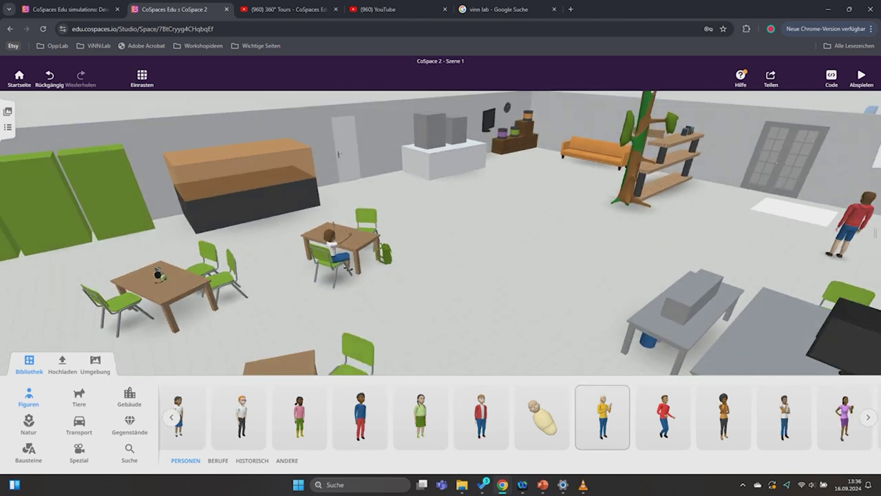
pyautogui.hscroll(5, 620, 417)
pyautogui.moveTo(640, 417); pyautogui.dragTo(403, 262)
pyautogui.rightClick(403, 234)
pyautogui.click(452, 220)
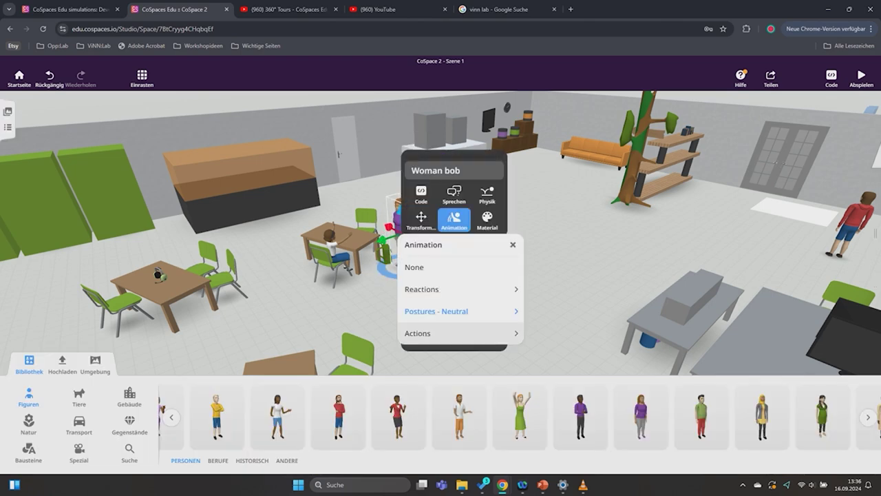
pyautogui.click(427, 334)
pyautogui.click(425, 297)
# Step: Reselect Woman bob and open her code settings
pyautogui.click(396, 220)
pyautogui.click(396, 220)
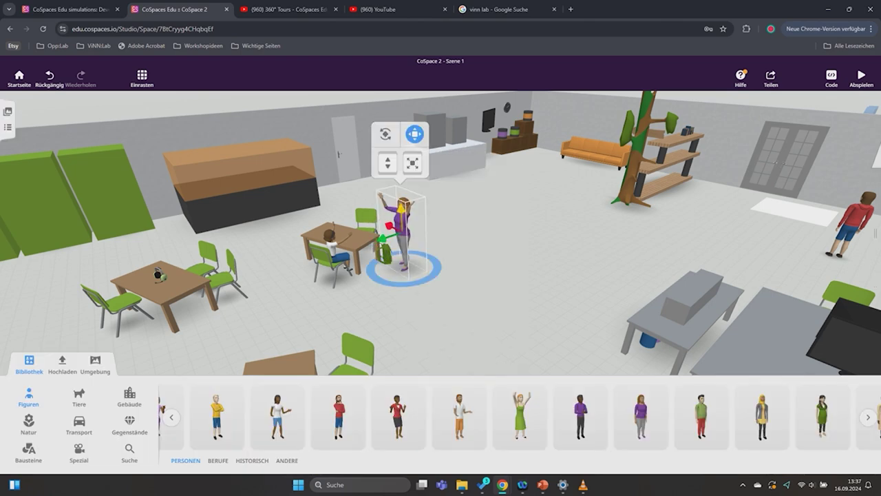
pyautogui.rightClick(398, 215)
pyautogui.click(425, 177)
pyautogui.rightClick(331, 241)
pyautogui.click(331, 241)
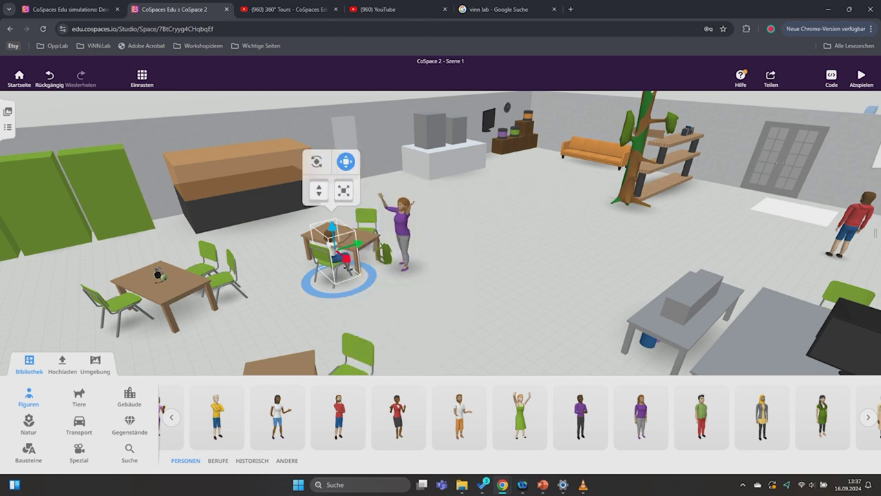
pyautogui.click(403, 227)
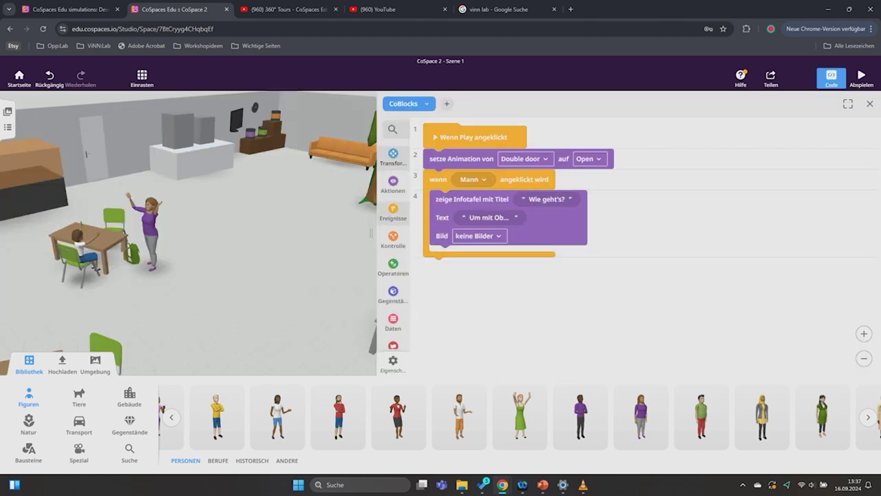
# Step: Add a 'wenn … angeklickt wird' event triggered by Woman bob
pyautogui.click(394, 210)
pyautogui.scroll(-5, 467, 262)
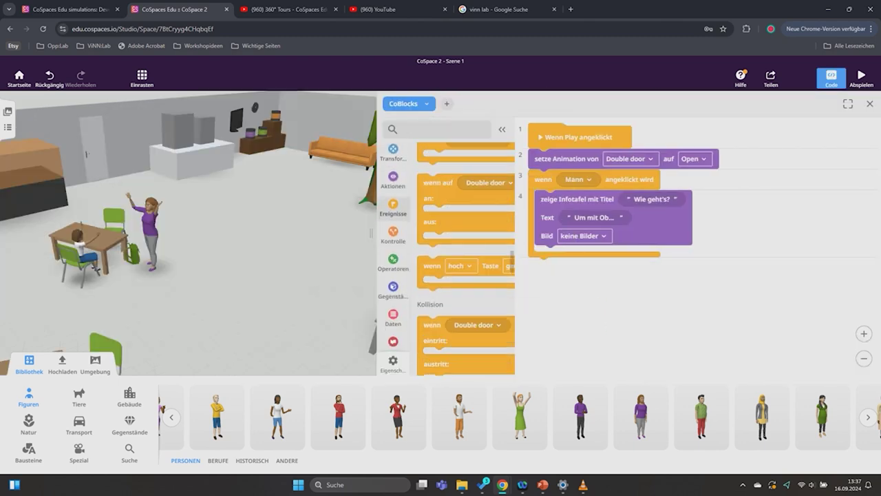
pyautogui.scroll(5, 466, 276)
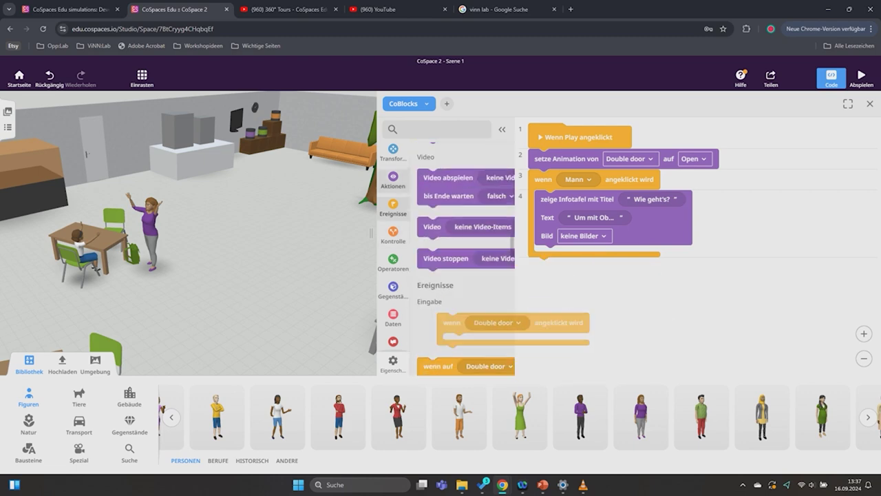
pyautogui.moveTo(433, 323); pyautogui.dragTo(544, 268)
pyautogui.click(562, 267)
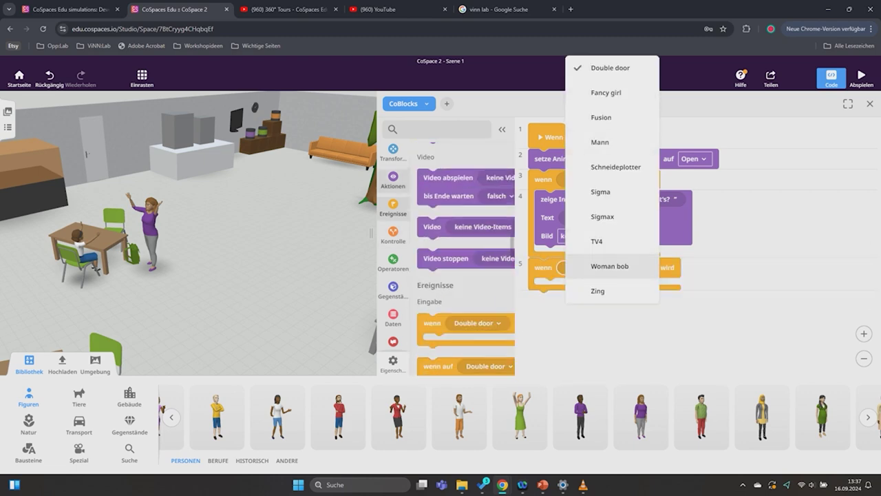
pyautogui.click(609, 266)
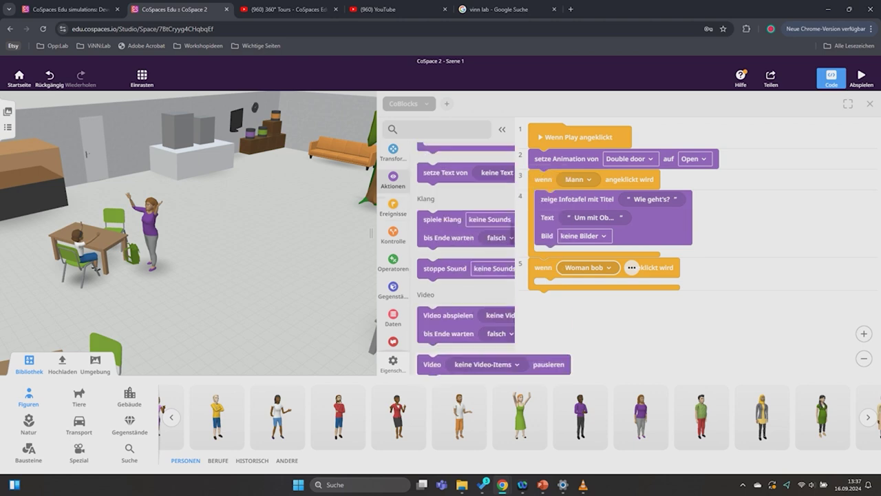
# Step: Attach a choice asking 'Hey bist du heute das erste Mal im…' with answers 'Ja' and 'Ich war schon…'
pyautogui.scroll(3, 467, 262)
pyautogui.scroll(2, 466, 261)
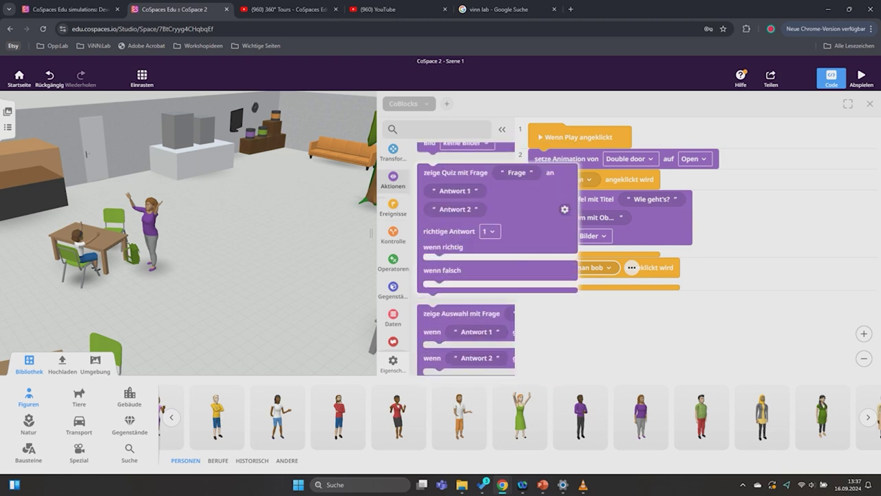
pyautogui.scroll(-2, 466, 261)
pyautogui.moveTo(448, 268); pyautogui.dragTo(551, 287)
pyautogui.click(649, 287)
pyautogui.write('Hey bist du heute das erste Mal im ViNN.')
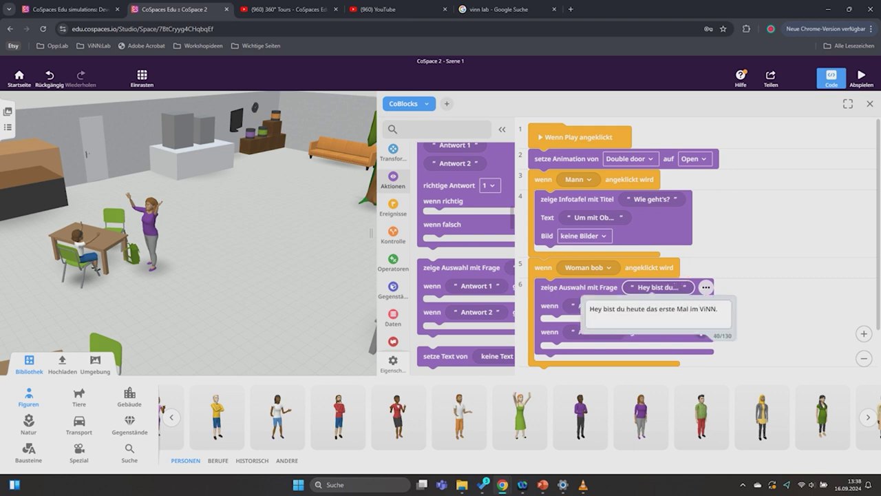
pyautogui.click(575, 305)
pyautogui.write('Ja')
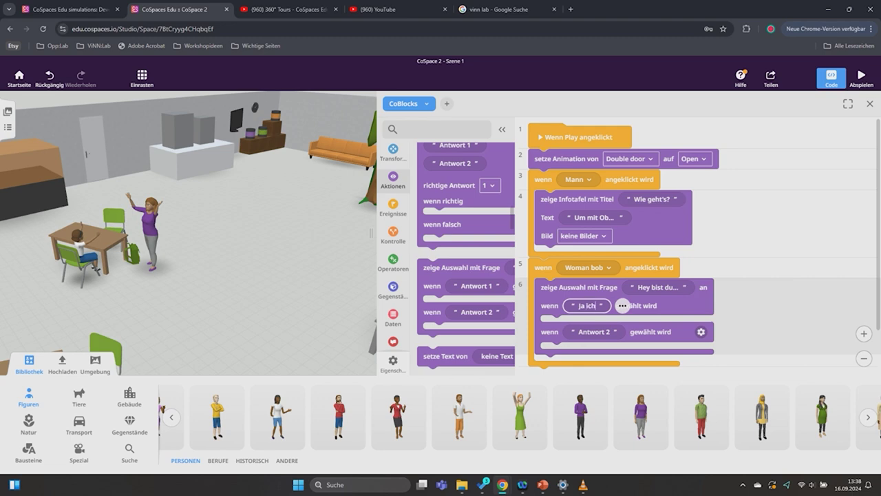
pyautogui.click(591, 332)
pyautogui.write('Ich war ')
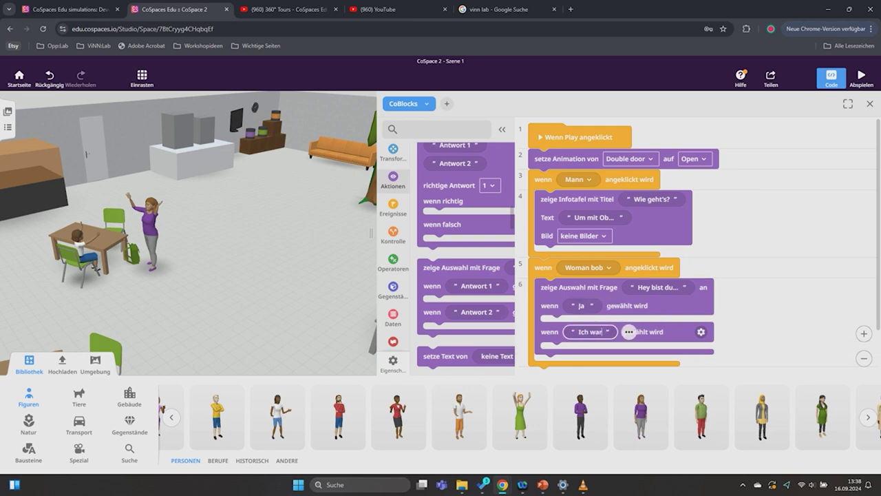
pyautogui.write('schon einmal')
pyautogui.click(701, 331)
# Step: Remove the extra third answer and discard the unneeded duplicate Woman bob click event
pyautogui.click(591, 359)
pyautogui.write('Ich bin im')
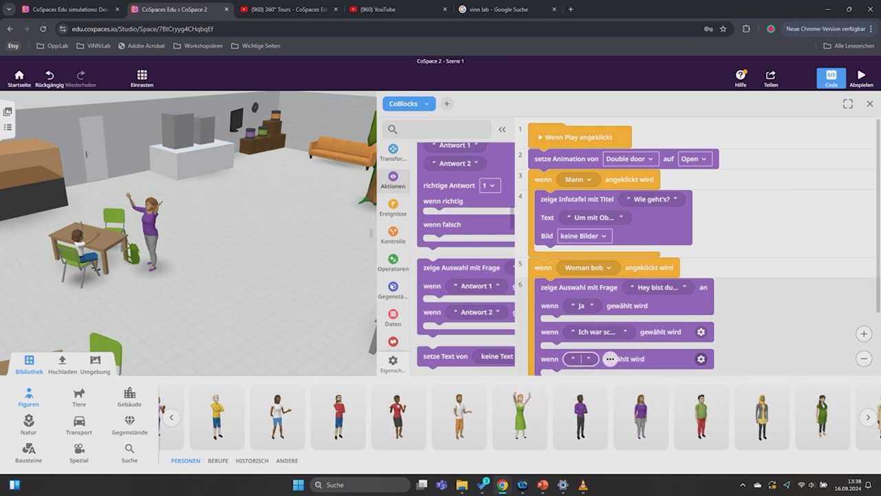
pyautogui.click(393, 206)
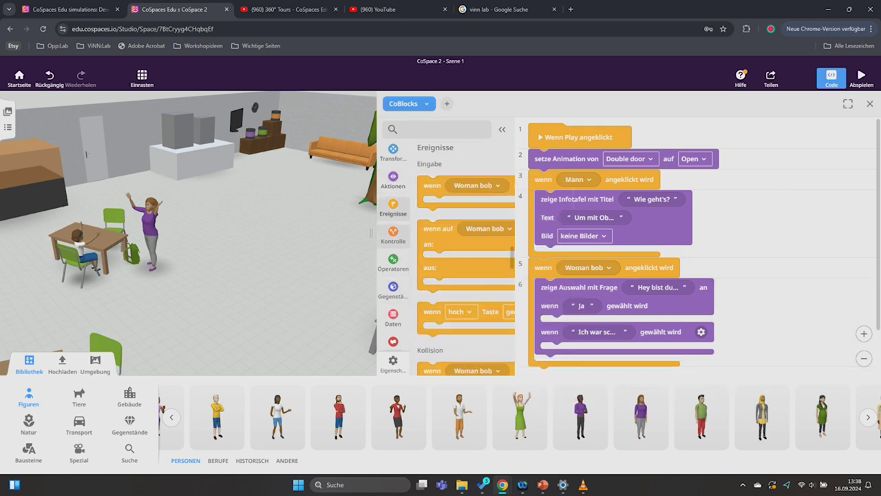
pyautogui.moveTo(483, 186); pyautogui.dragTo(455, 262)
pyautogui.click(394, 180)
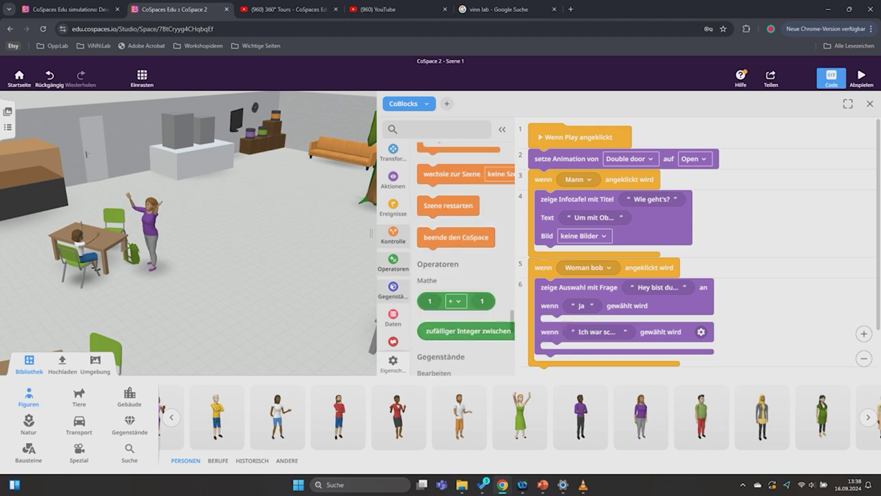
# Step: For 'Ja', have Woman bob say a welcome and then dance Dance bop
pyautogui.moveTo(441, 222); pyautogui.dragTo(572, 326)
pyautogui.click(660, 326)
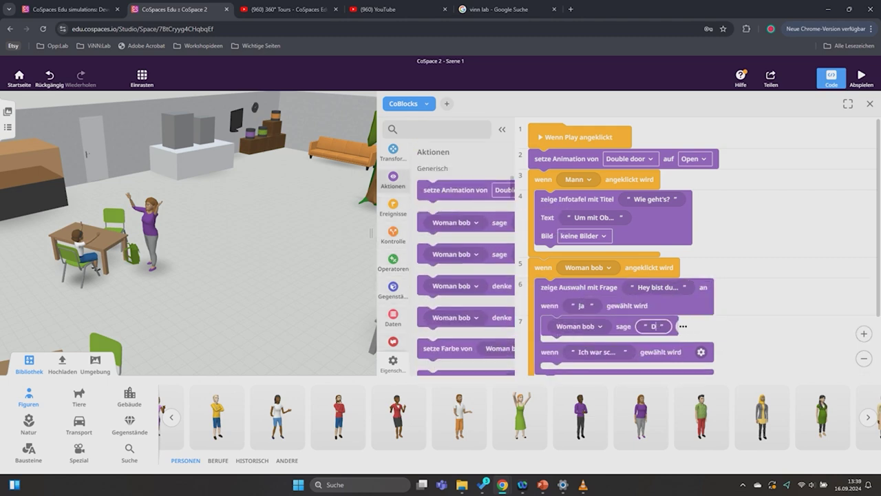
pyautogui.write('dass du hier bist- schau dich um und entdecke unsere G')
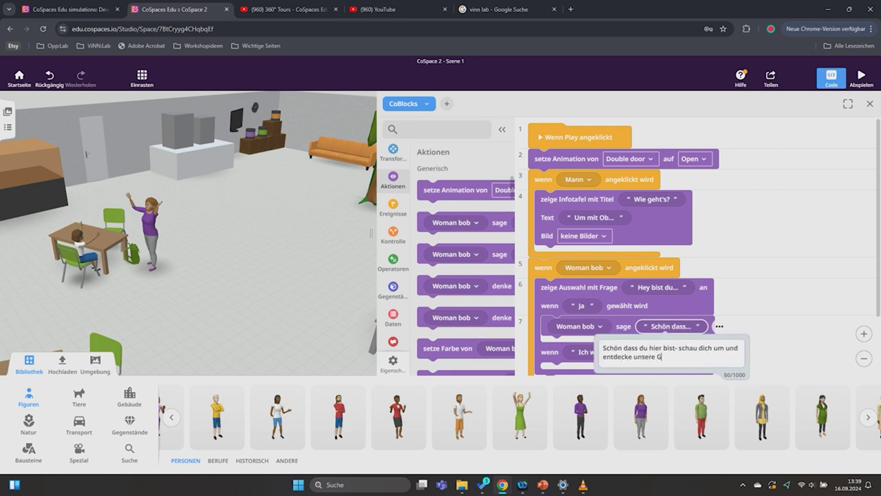
pyautogui.moveTo(434, 190); pyautogui.dragTo(558, 346)
pyautogui.click(702, 345)
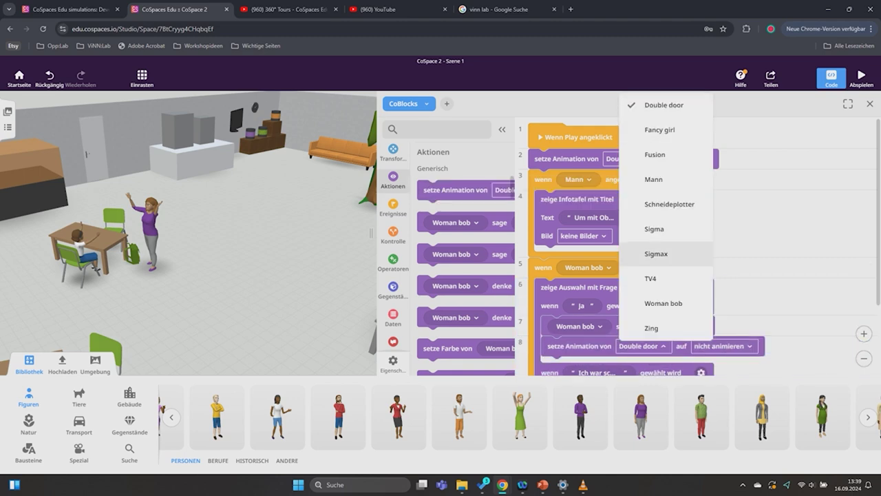
pyautogui.click(735, 241)
# Step: For returning visitors, have Woman bob say 'Na dann kennst du dich…' and set her Handshake animation
pyautogui.scroll(-1, 619, 275)
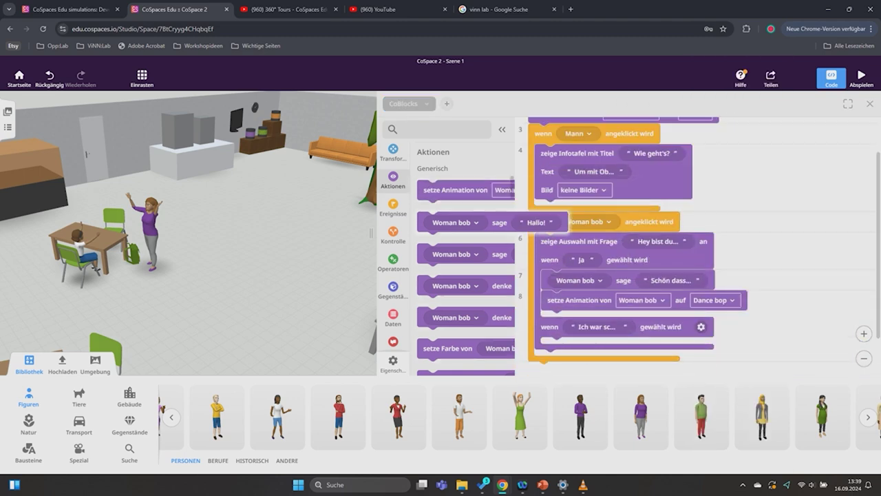
pyautogui.moveTo(448, 223); pyautogui.dragTo(558, 348)
pyautogui.click(659, 348)
pyautogui.write('Na dann kennst du dich ja aus. Ich lass dich mal an deinem Projekt arbeiten')
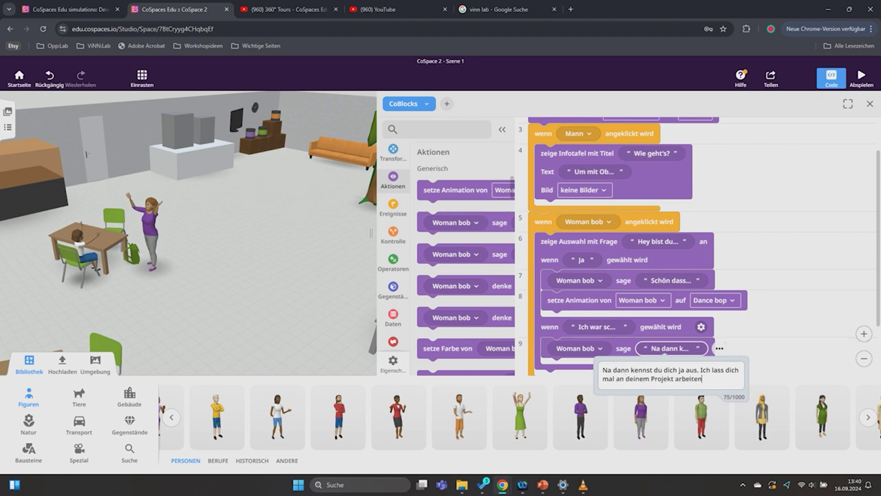
pyautogui.moveTo(448, 190); pyautogui.dragTo(551, 347)
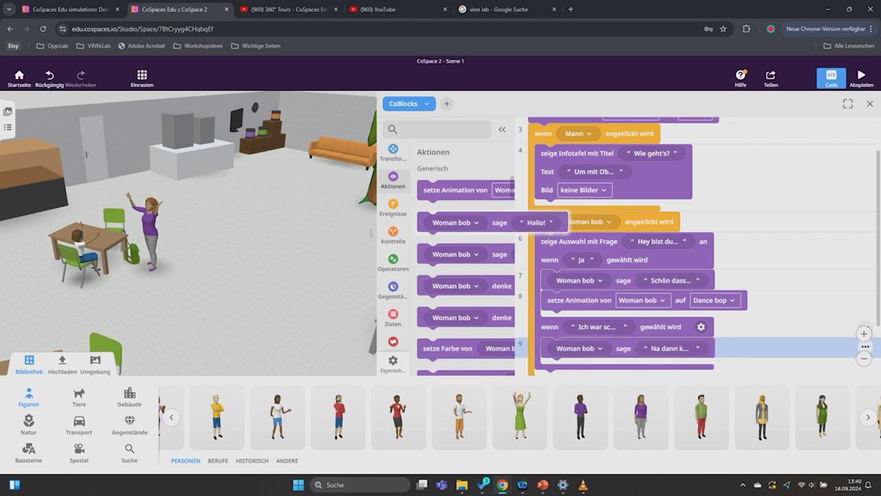
pyautogui.click(720, 347)
pyautogui.scroll(-5, 740, 261)
pyautogui.scroll(8, 740, 261)
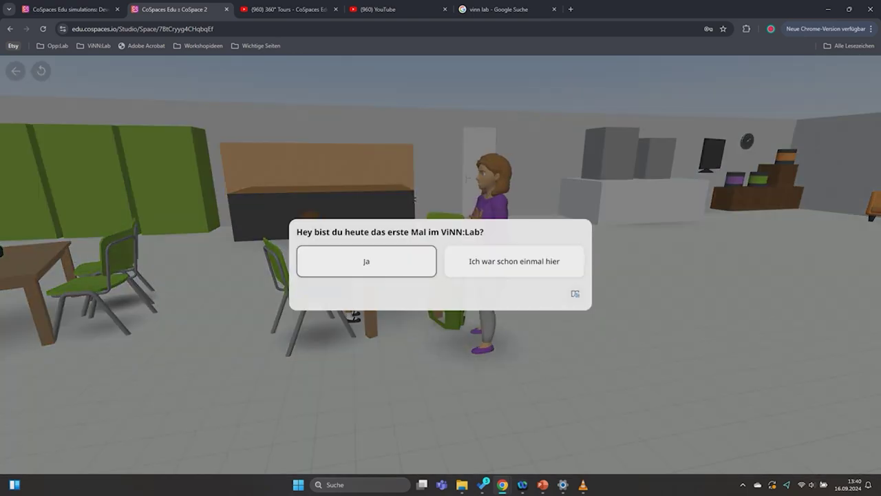
# Step: Test both answers, Ja and the been-here-before option, in play mode, then exit
pyautogui.click(367, 261)
pyautogui.click(515, 261)
pyautogui.press('Escape')
# Step: Insert a 'warte' block after the Dance bop animation and set it to 5 seconds
pyautogui.scroll(-3, 465, 289)
pyautogui.scroll(-3, 466, 289)
pyautogui.scroll(-5, 466, 289)
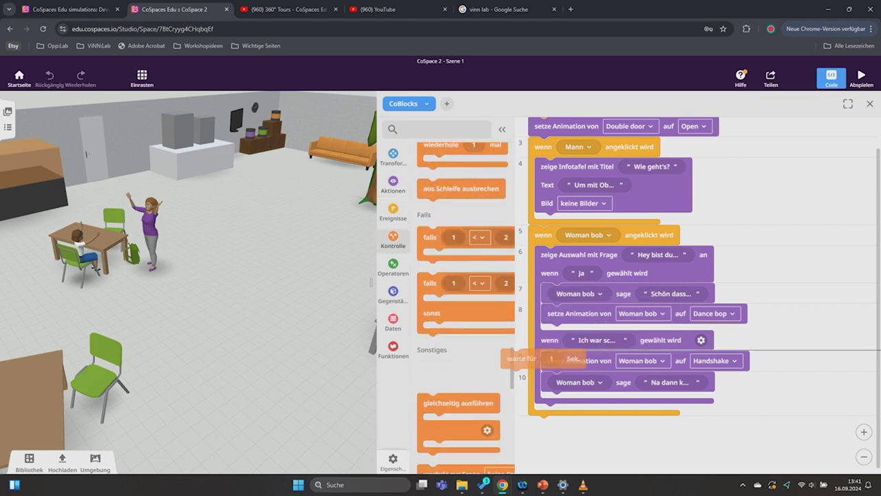
pyautogui.moveTo(432, 372); pyautogui.dragTo(554, 334)
pyautogui.click(592, 334)
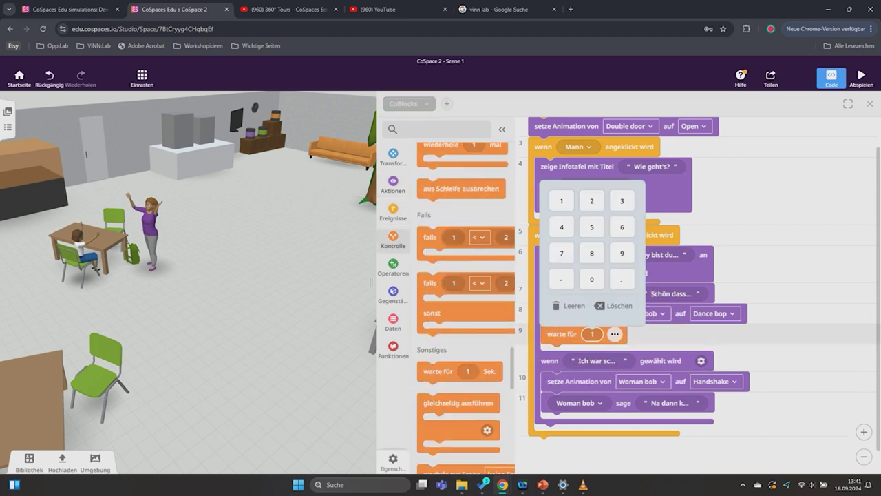
pyautogui.press('Return')
pyautogui.click(591, 334)
pyautogui.write('5')
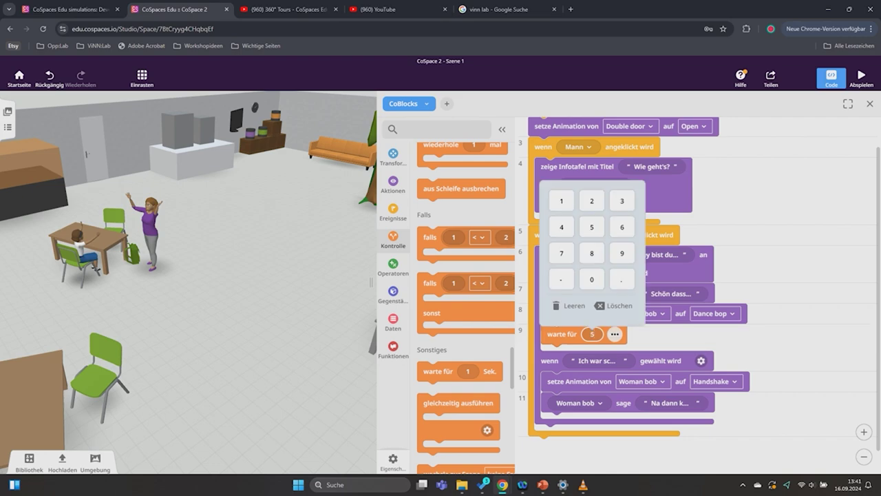
pyautogui.press('Return')
pyautogui.click(869, 104)
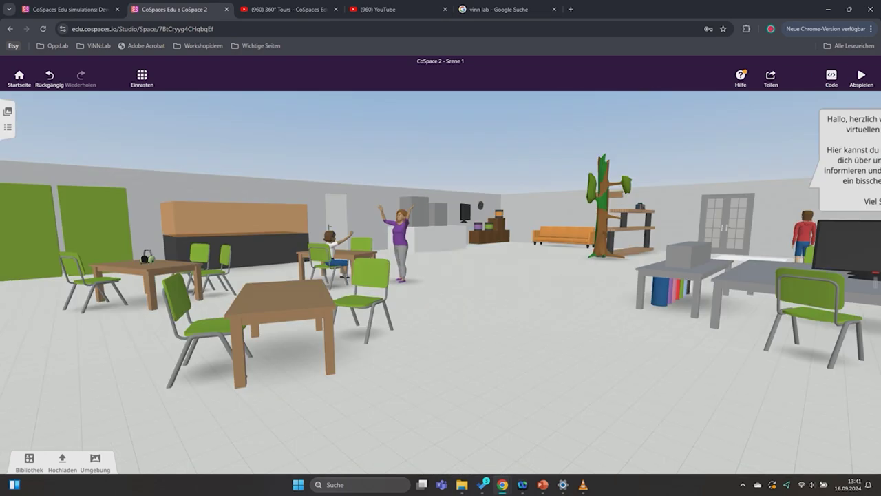
# Step: Copy the Woman bob click script and retarget the copy to the Schneideplotter, clearing its contents
pyautogui.click(592, 238)
pyautogui.click(630, 181)
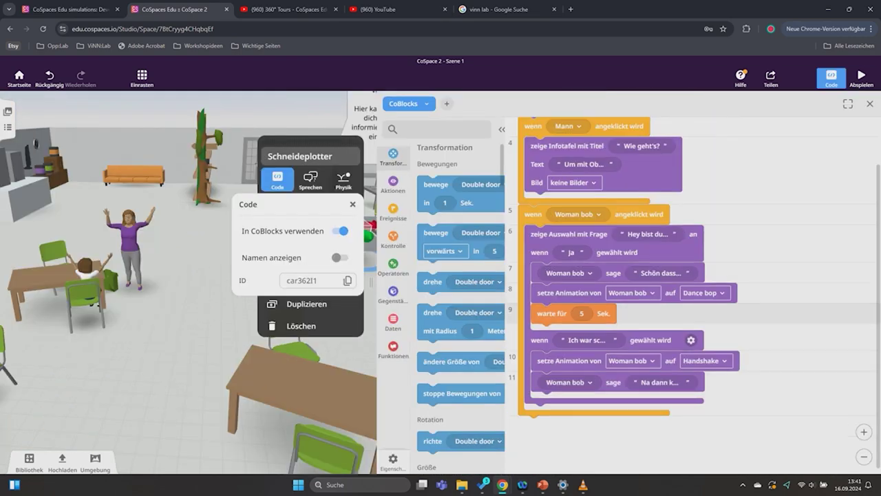
pyautogui.hotkey('ctrl', 'c')
pyautogui.hotkey('ctrl', 'v')
pyautogui.scroll(-5, 689, 276)
pyautogui.click(572, 214)
pyautogui.click(561, 309)
pyautogui.moveTo(544, 235)
pyautogui.mouseDown()
pyautogui.moveTo(609, 242)
pyautogui.moveTo(455, 289)
pyautogui.mouseUp()
# Step: Insert a 'zeige Quiz mit Frage' block asking which material it can't cut, with answers Textilfolie and Metall
pyautogui.click(393, 210)
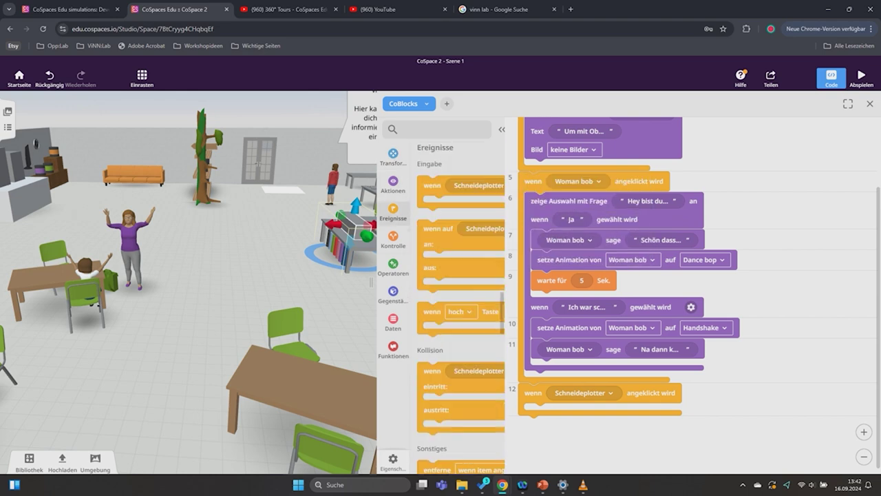
pyautogui.click(393, 184)
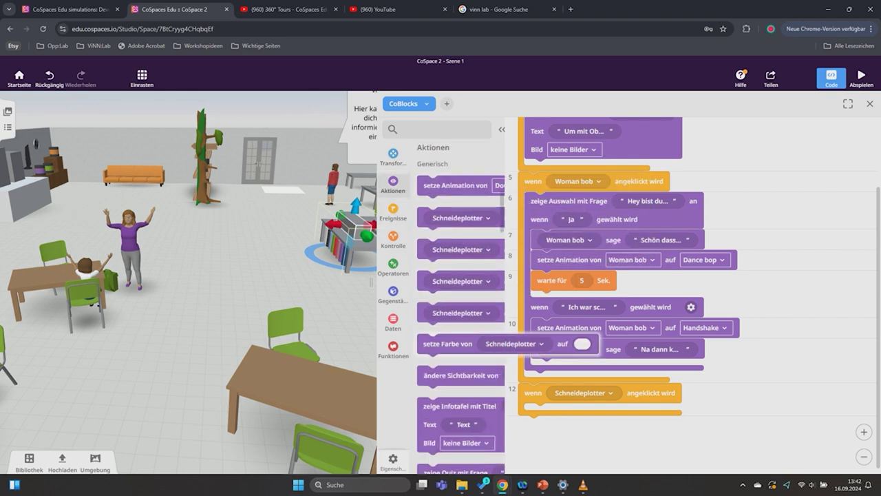
pyautogui.scroll(-3, 461, 310)
pyautogui.moveTo(448, 334); pyautogui.dragTo(544, 412)
pyautogui.click(624, 283)
pyautogui.write('Welche')
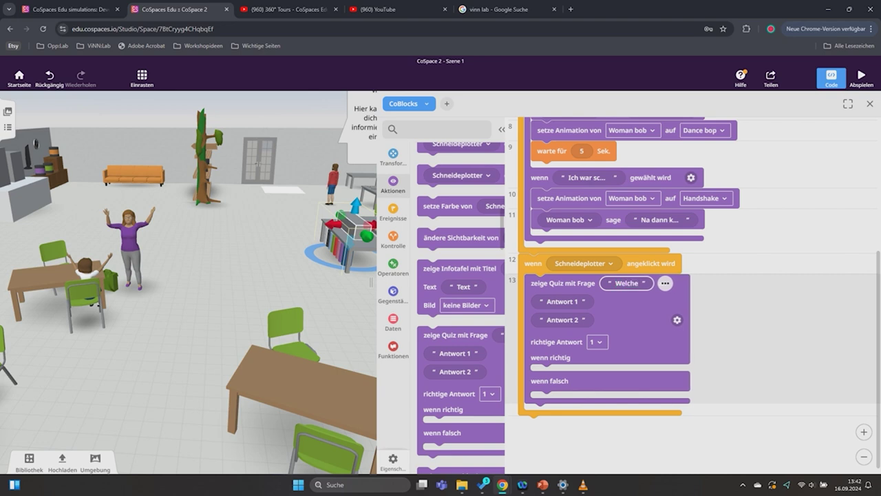
pyautogui.write('s Material kannst du mit dem Schneideplotter nicht schneiden')
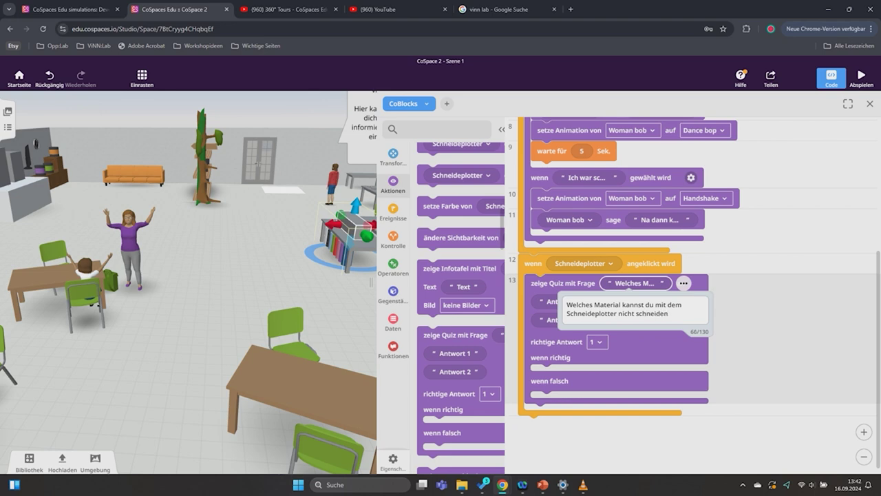
pyautogui.press('Tab')
pyautogui.write('folie')
pyautogui.press('Tab')
pyautogui.write('Metall')
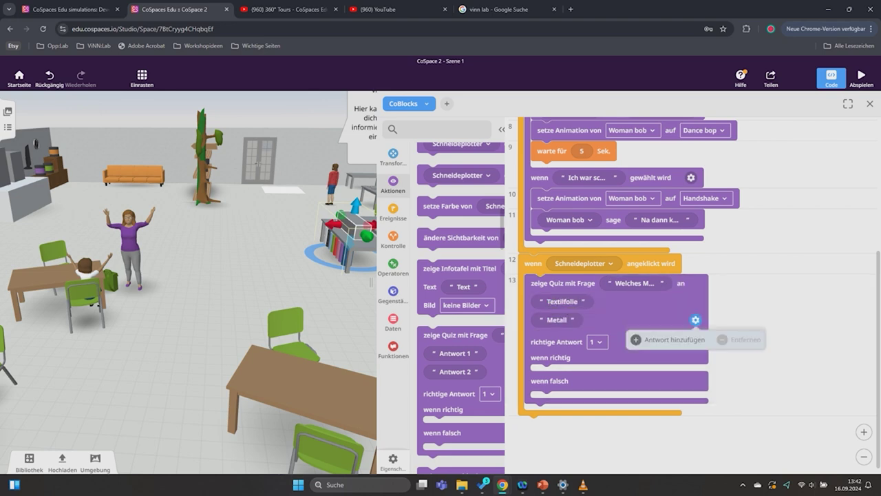
# Step: Add answers Plottfolie and Papier and set the correct answer to 2
pyautogui.click(637, 339)
pyautogui.write('Plottfolie')
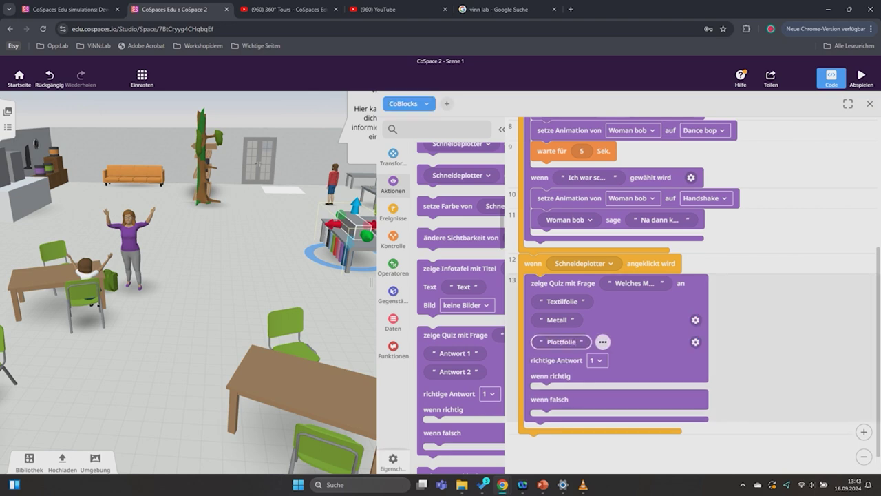
pyautogui.click(603, 342)
pyautogui.click(661, 360)
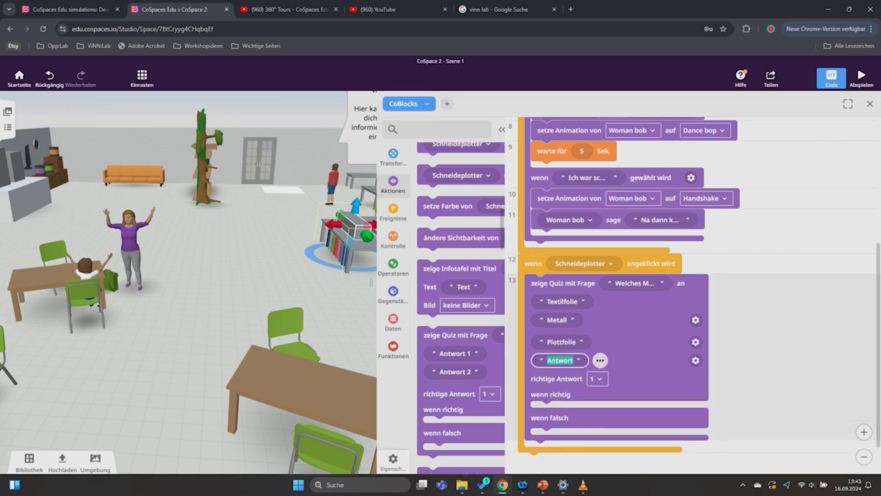
pyautogui.write('Papier')
pyautogui.click(597, 379)
pyautogui.click(613, 312)
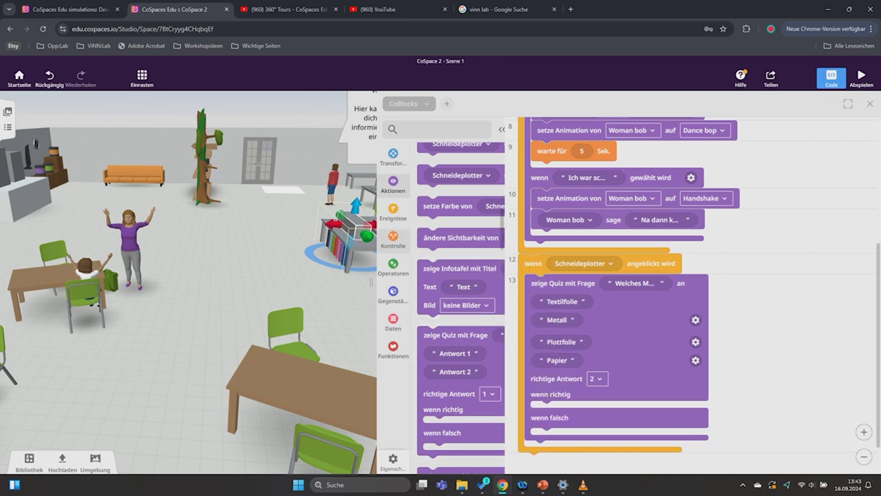
pyautogui.click(394, 212)
pyautogui.moveTo(482, 235); pyautogui.dragTo(454, 248)
# Step: Add 'sage' blocks: 'Ja genau :)' for 10 seconds if right, a 'leider falsch' retry message if wrong
pyautogui.scroll(5, 462, 310)
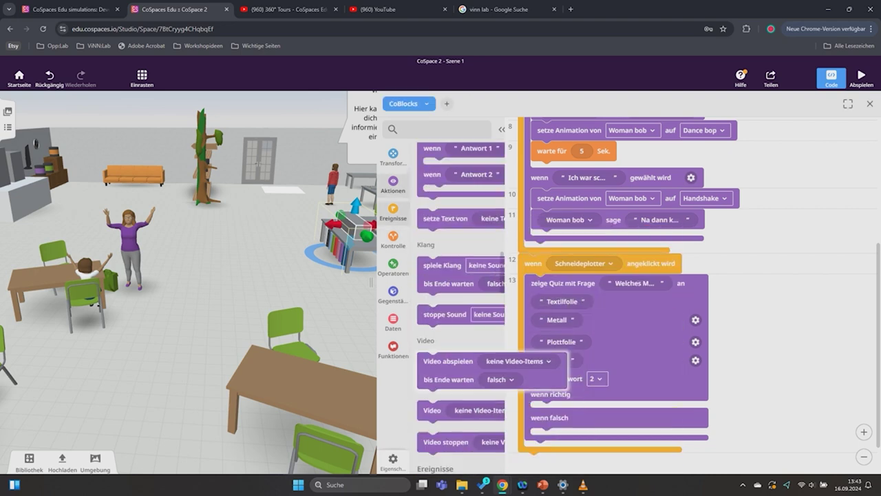
pyautogui.scroll(3, 461, 289)
pyautogui.scroll(2, 461, 289)
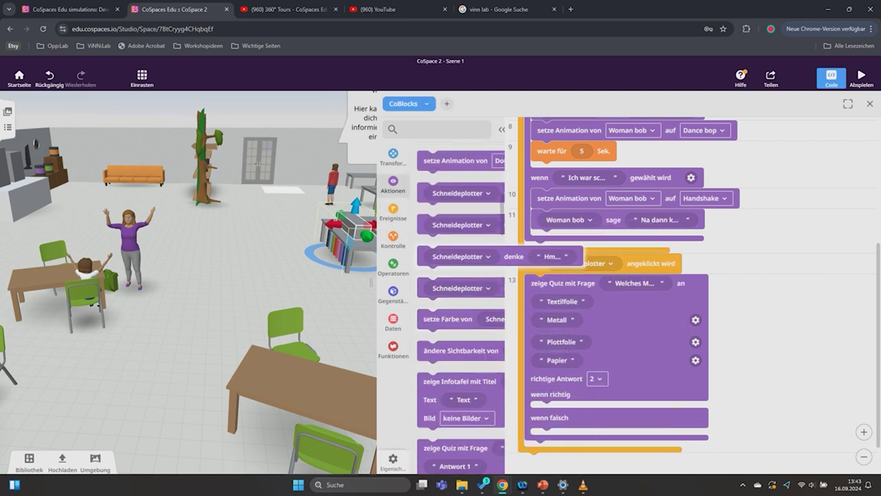
pyautogui.scroll(1, 482, 193)
pyautogui.moveTo(455, 271)
pyautogui.mouseDown()
pyautogui.moveTo(572, 423)
pyautogui.moveTo(558, 413)
pyautogui.mouseUp()
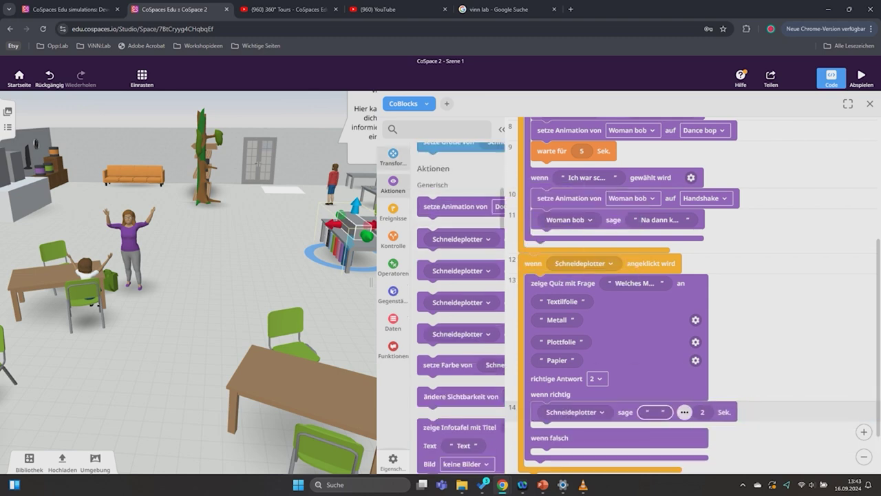
pyautogui.write('Ja genau :')
pyautogui.click(731, 412)
pyautogui.write('10')
pyautogui.moveTo(455, 302); pyautogui.dragTo(551, 458)
pyautogui.click(657, 460)
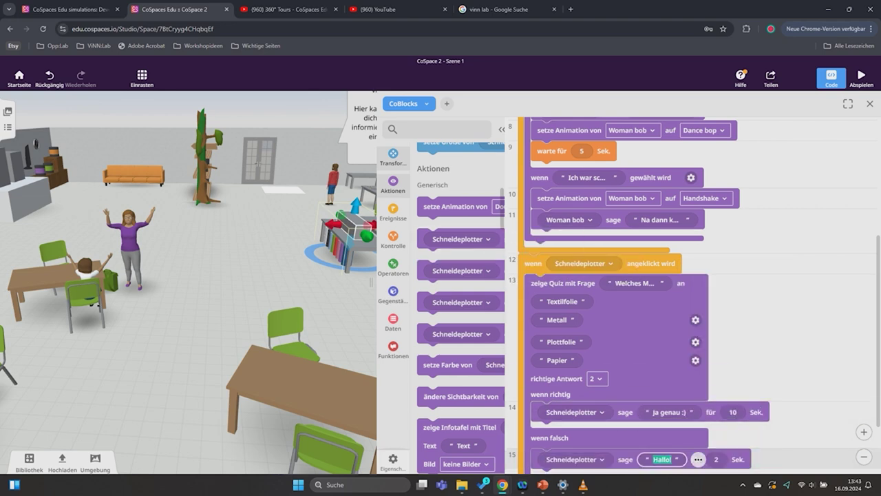
pyautogui.write('leider falsch, versuche es doch gleich nochmal')
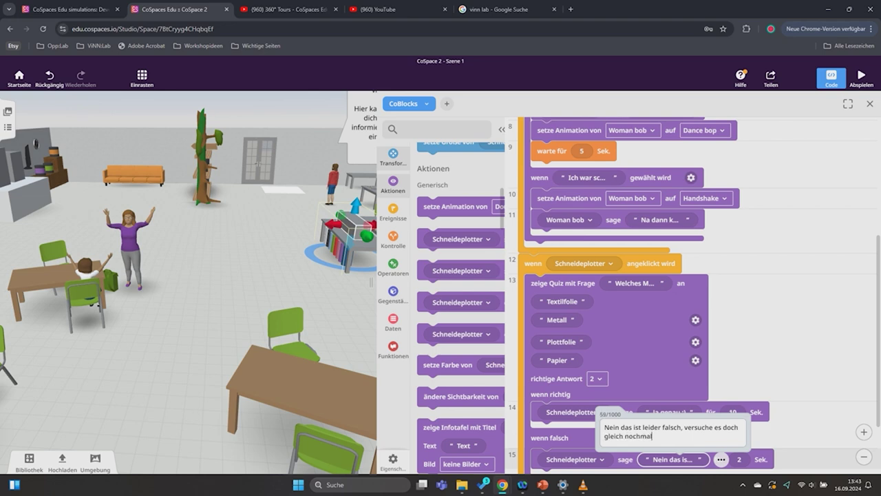
pyautogui.click(740, 459)
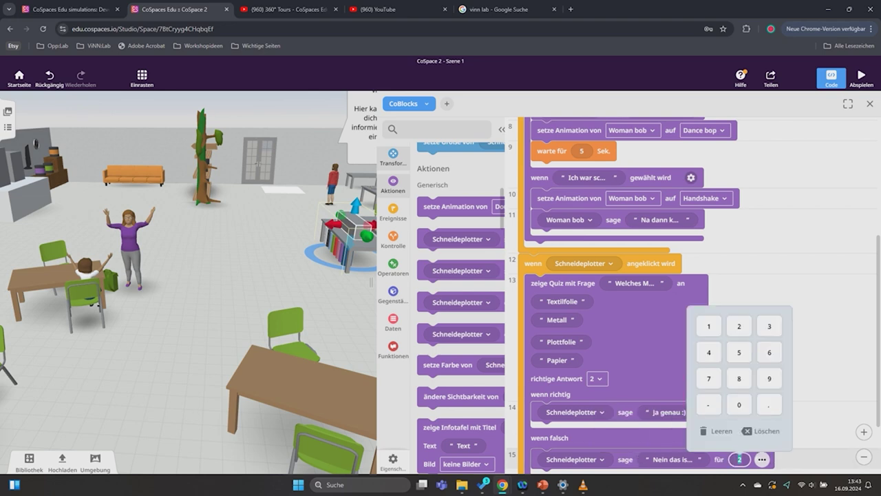
pyautogui.write('10')
# Step: Add 'setze Farbe' blocks turning the Schneideplotter green for right and red for wrong answers
pyautogui.moveTo(448, 365); pyautogui.dragTo(550, 429)
pyautogui.click(720, 429)
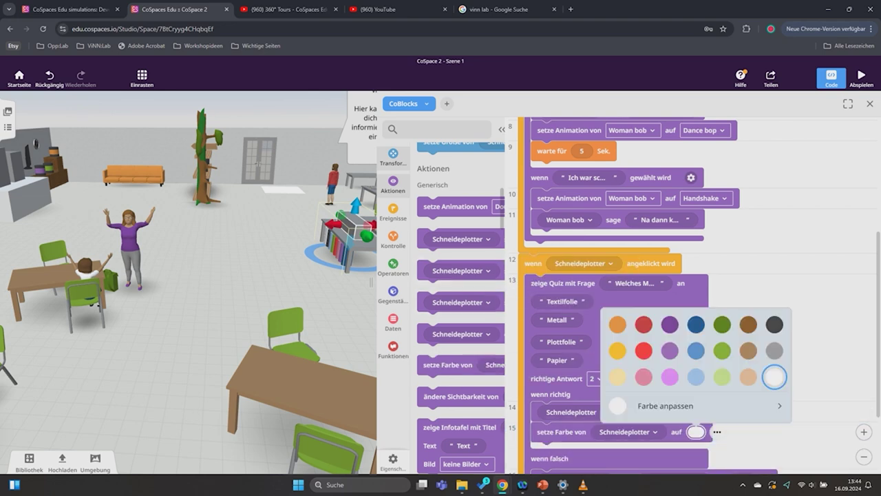
pyautogui.click(661, 348)
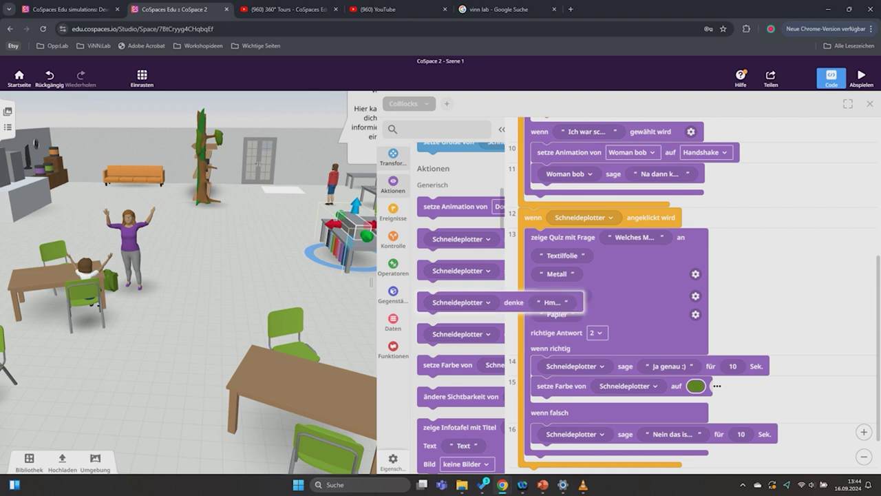
pyautogui.moveTo(451, 365); pyautogui.dragTo(563, 433)
pyautogui.click(696, 433)
pyautogui.click(643, 348)
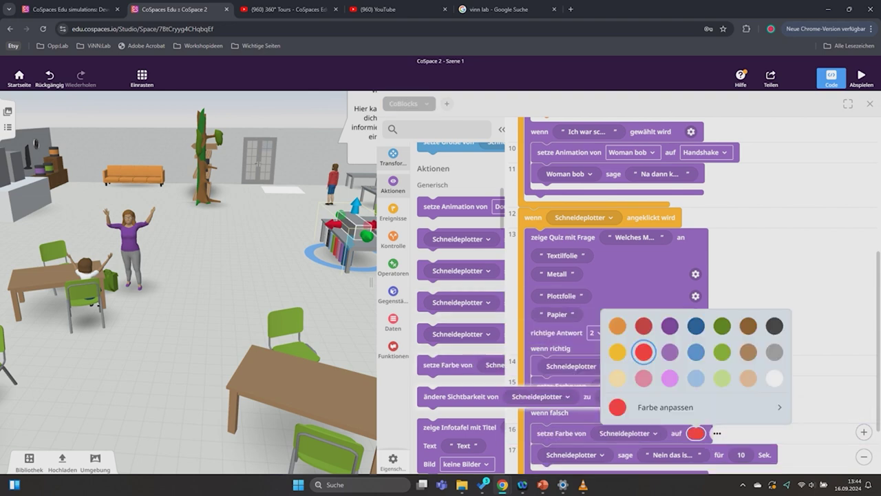
# Step: Add a 'spiele Klang' sound block to the quiz and start playing the scene
pyautogui.scroll(-5, 461, 310)
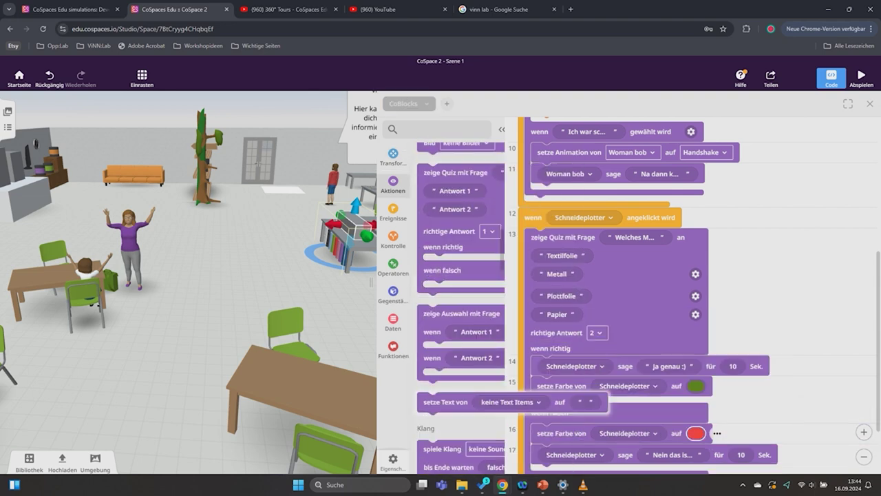
pyautogui.scroll(-1, 461, 310)
pyautogui.scroll(-1, 462, 310)
pyautogui.moveTo(441, 356); pyautogui.dragTo(555, 406)
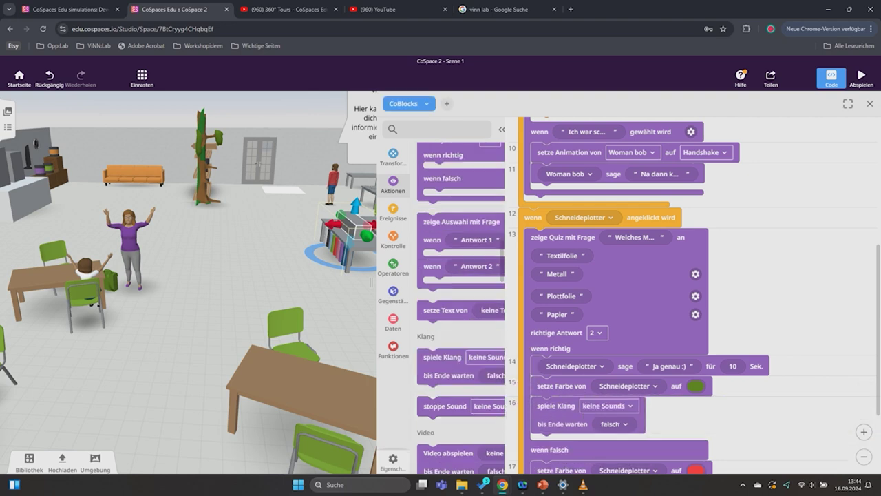
pyautogui.scroll(-2, 462, 310)
pyautogui.moveTo(441, 360); pyautogui.dragTo(441, 361)
pyautogui.scroll(-1, 461, 365)
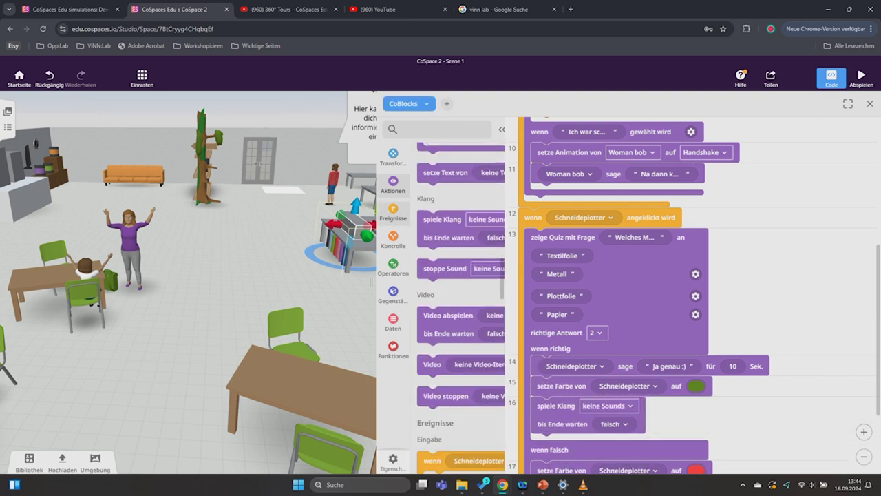
pyautogui.click(861, 78)
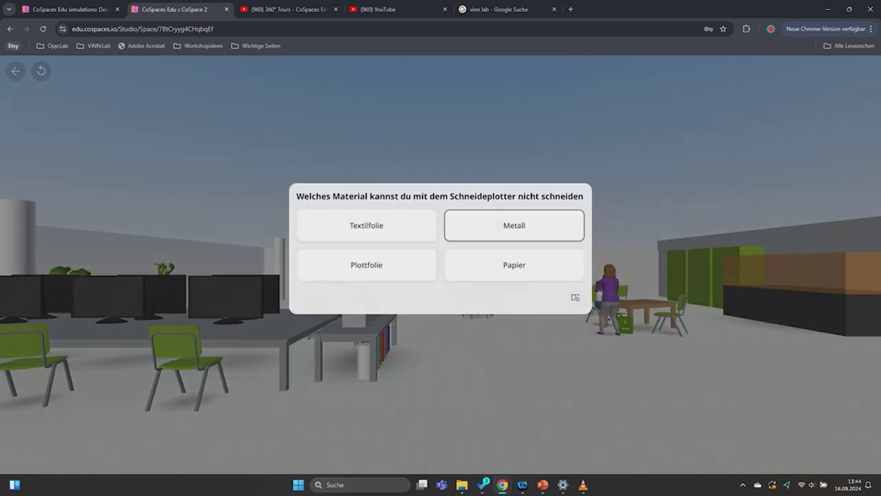
# Step: Answer the Schneideplotter quiz wrongly with Textilfolie, then correctly with Metall, and stop playback
pyautogui.click(367, 226)
pyautogui.click(441, 334)
pyautogui.click(514, 225)
pyautogui.click(441, 334)
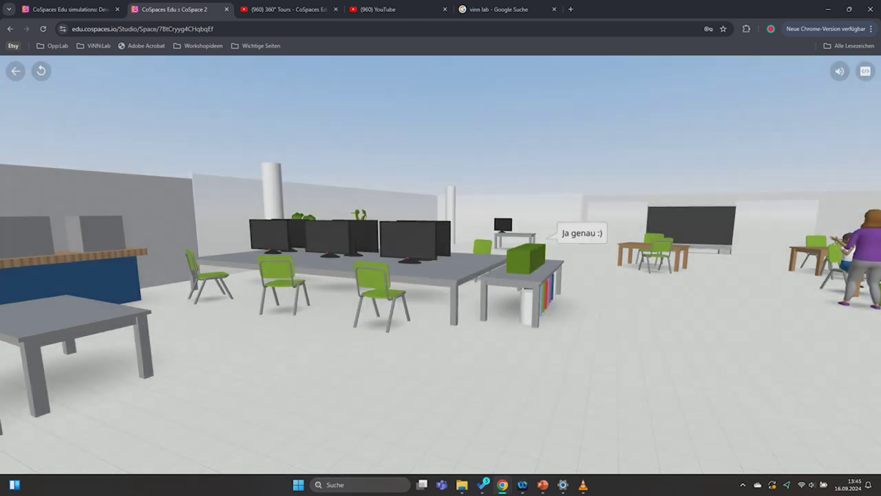
pyautogui.click(15, 71)
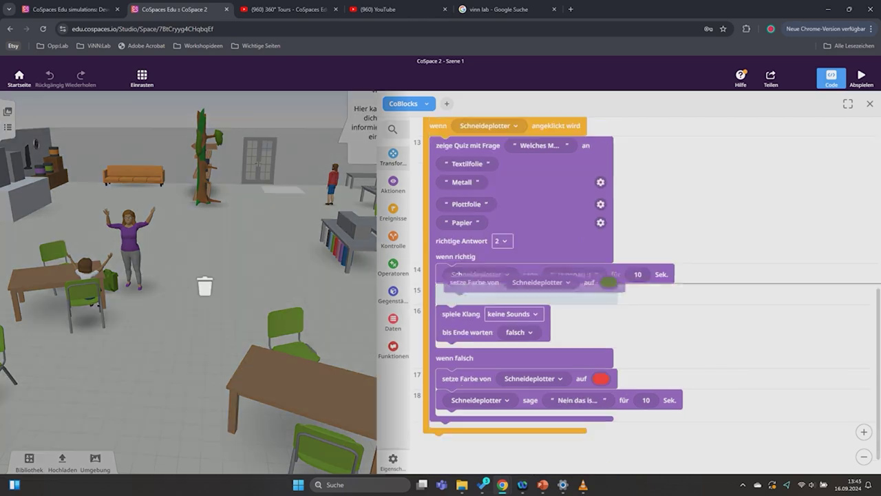
# Step: Move the green colour change above the 'sage' block, then replay and stop the scene
pyautogui.moveTo(469, 282); pyautogui.dragTo(468, 274)
pyautogui.click(860, 80)
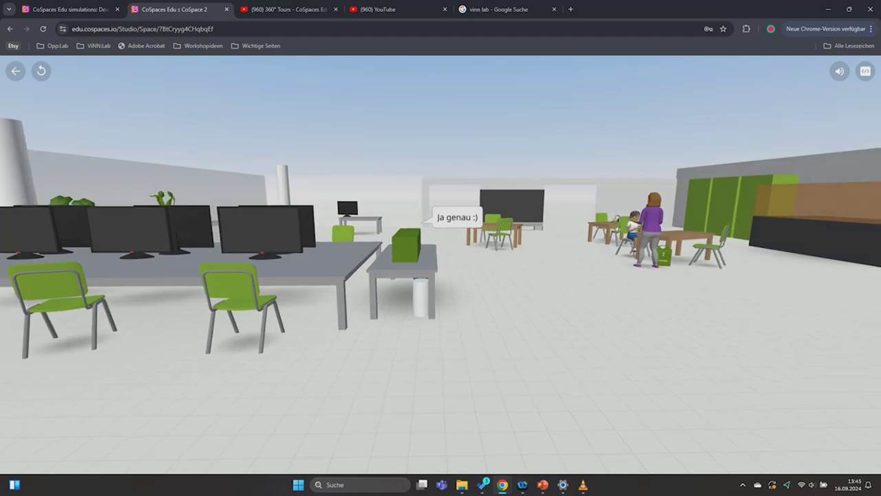
pyautogui.click(16, 70)
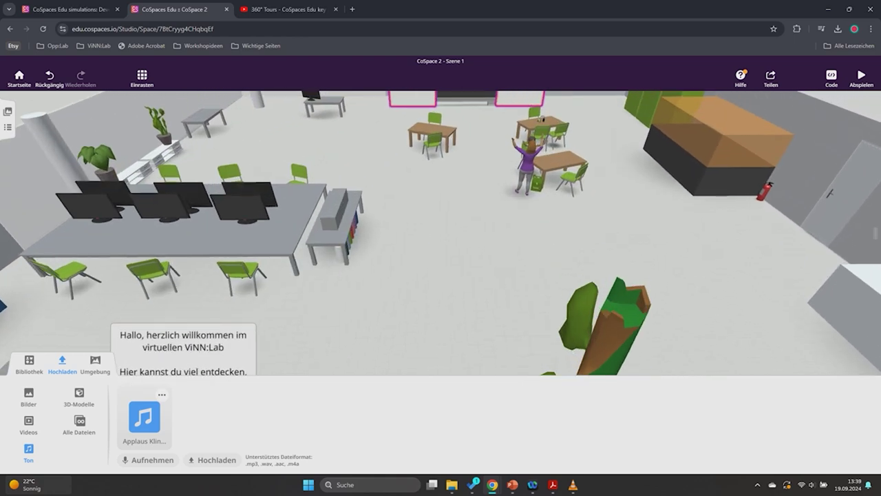
# Step: Add a 'spiele Klang' block under the 'Ja genau :)' speech block
pyautogui.click(417, 207)
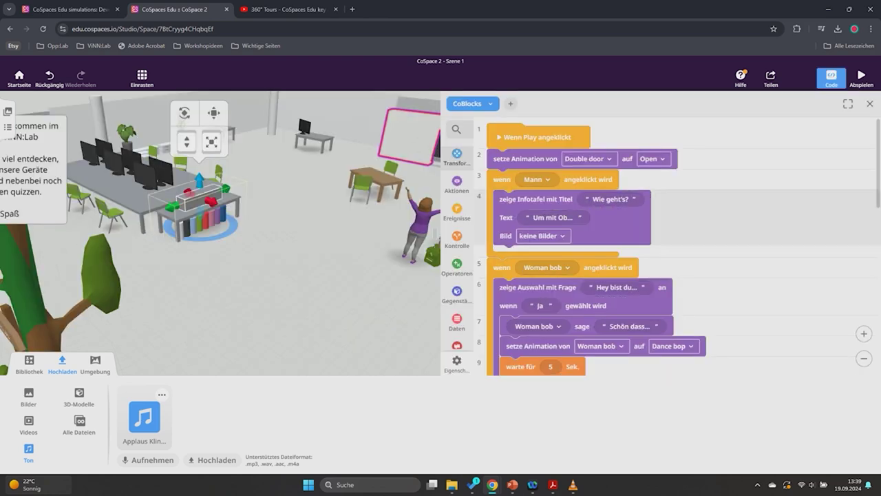
pyautogui.scroll(-1, 661, 246)
pyautogui.scroll(-3, 661, 246)
pyautogui.scroll(-1, 661, 246)
pyautogui.scroll(-2, 661, 246)
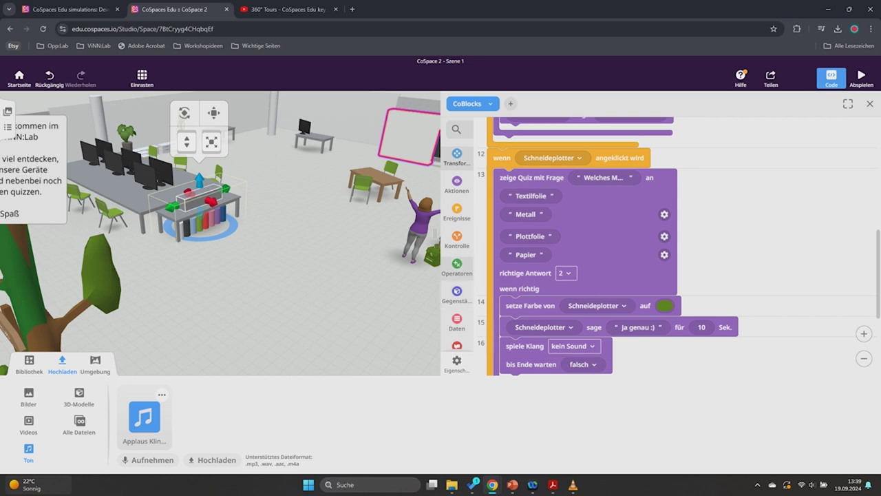
pyautogui.click(457, 236)
pyautogui.scroll(5, 523, 275)
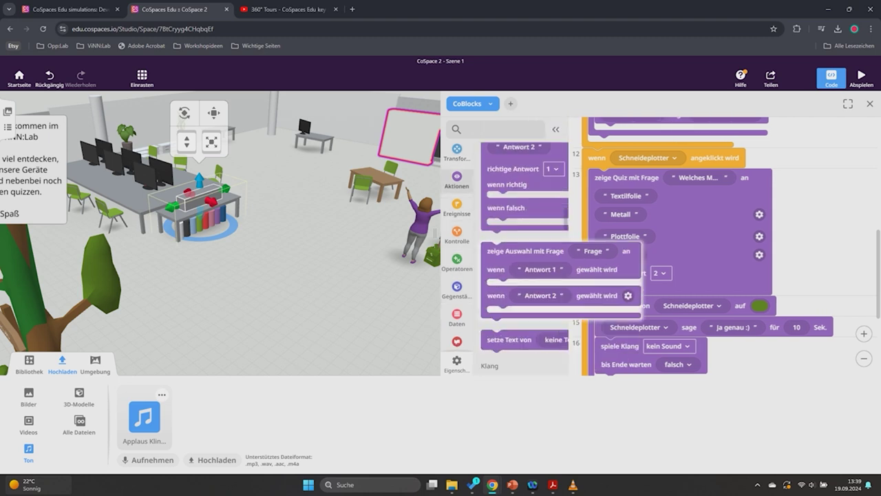
pyautogui.moveTo(506, 295)
pyautogui.mouseDown()
pyautogui.moveTo(651, 344)
pyautogui.moveTo(623, 344)
pyautogui.mouseUp()
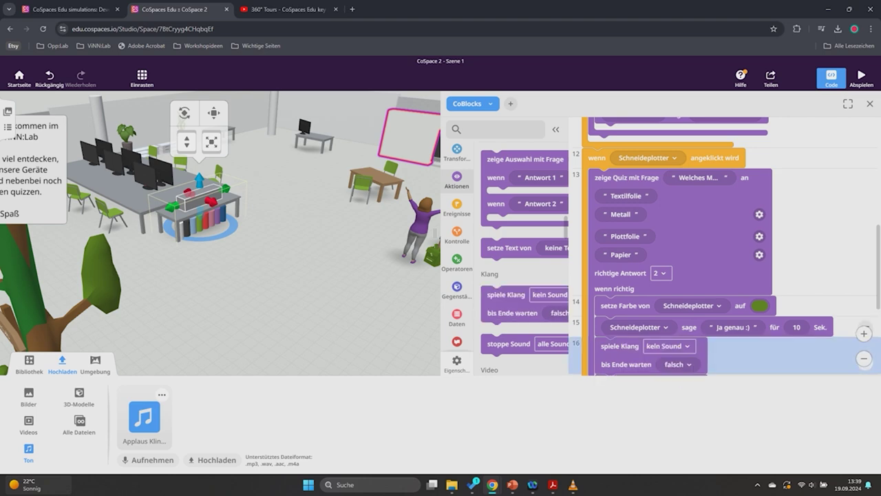
# Step: Set the new sound block to the Applaus .mp3 clip
pyautogui.click(668, 345)
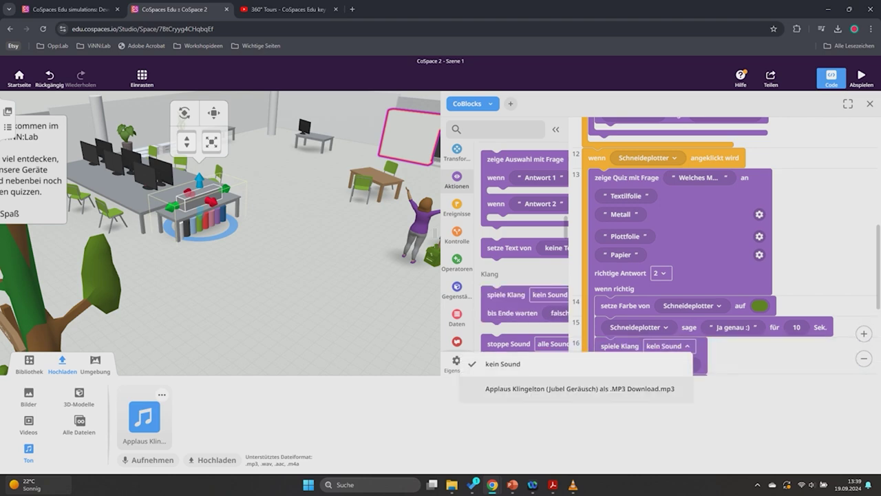
pyautogui.click(551, 387)
pyautogui.scroll(-1, 723, 248)
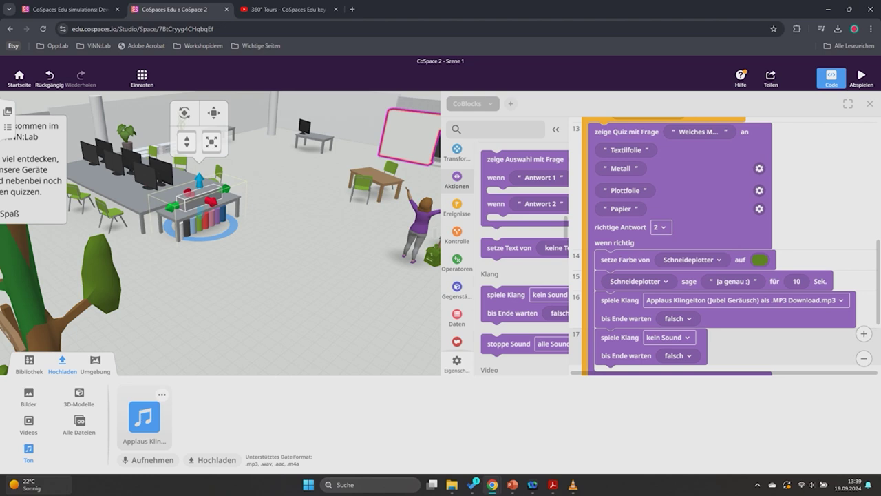
pyautogui.click(675, 355)
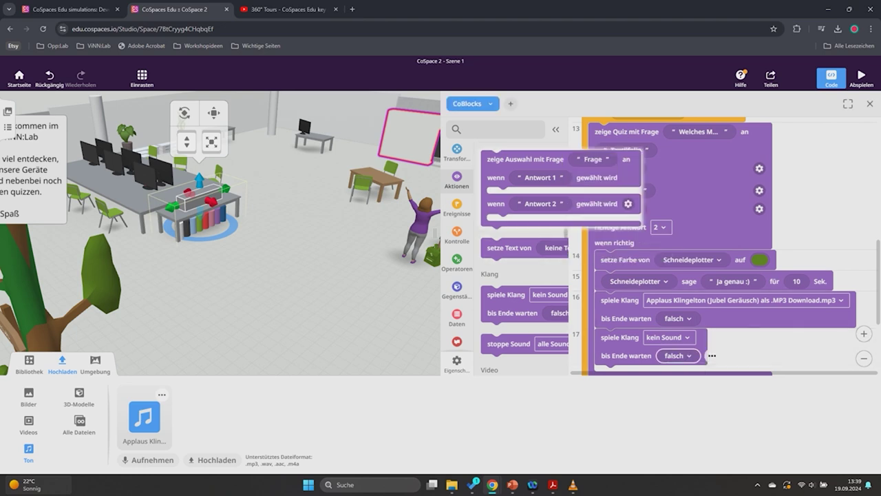
# Step: Add 'gleichzeitig ausführen' under 'wenn richtig' and move the green colour and 'Ja genau :)' blocks into it
pyautogui.write('gleic')
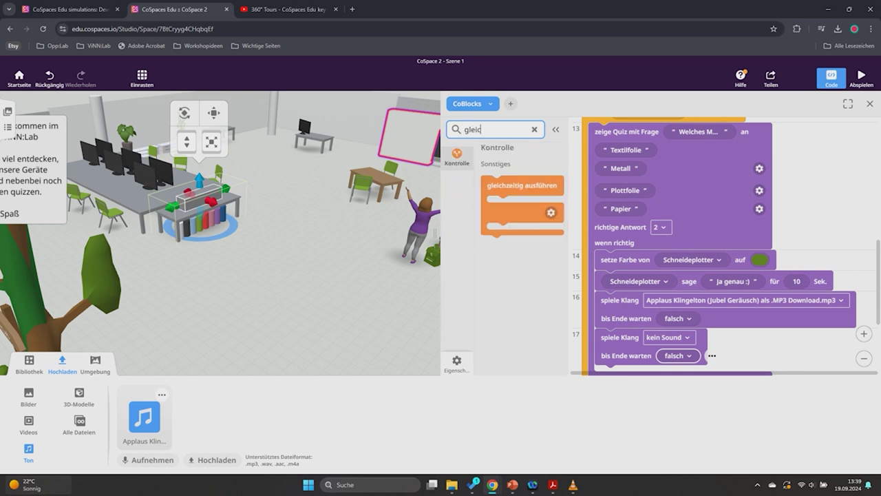
pyautogui.moveTo(510, 186); pyautogui.dragTo(635, 262)
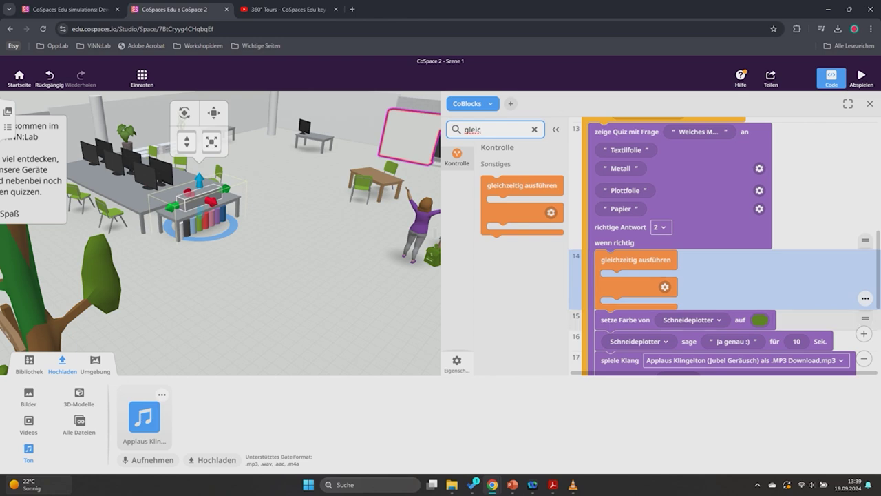
pyautogui.moveTo(623, 319)
pyautogui.mouseDown()
pyautogui.moveTo(639, 269)
pyautogui.moveTo(635, 276)
pyautogui.mouseUp()
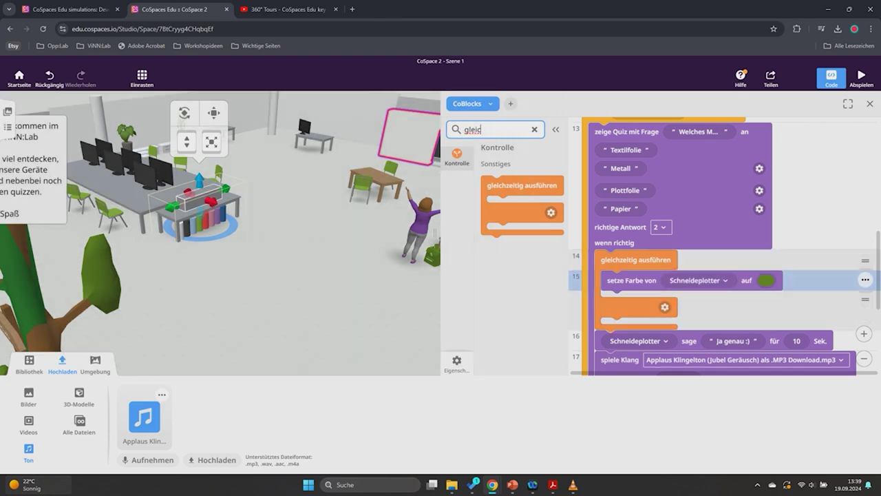
pyautogui.moveTo(613, 341)
pyautogui.mouseDown()
pyautogui.moveTo(609, 320)
pyautogui.moveTo(613, 329)
pyautogui.mouseUp()
# Step: Add a third parallel task holding the applause sound, delete the empty 'kein Sound' block, and play
pyautogui.scroll(-2, 688, 275)
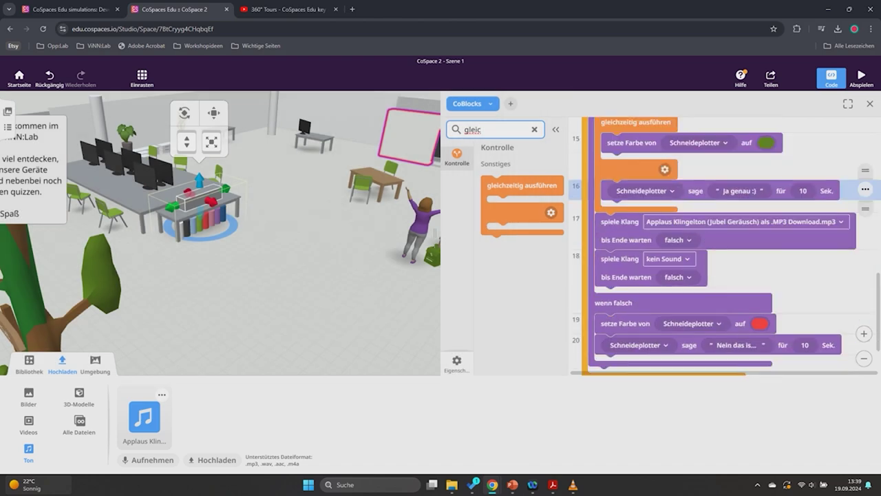
pyautogui.click(665, 169)
pyautogui.click(640, 189)
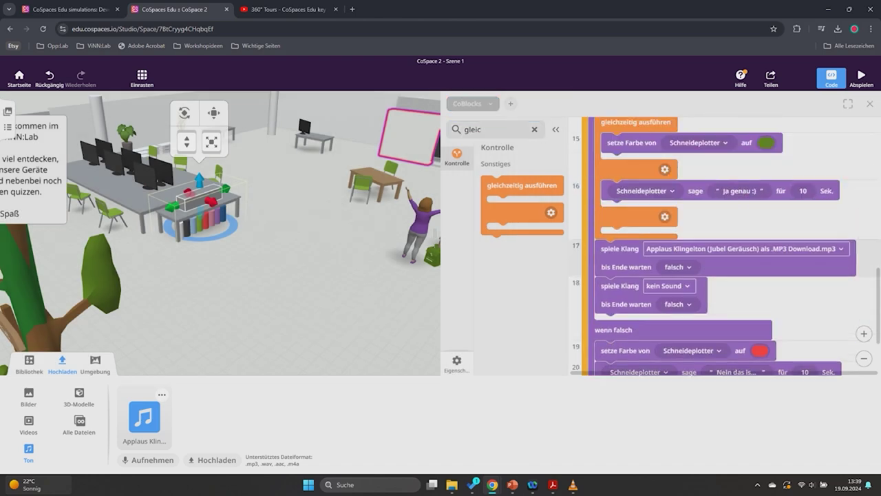
pyautogui.moveTo(611, 248); pyautogui.dragTo(618, 236)
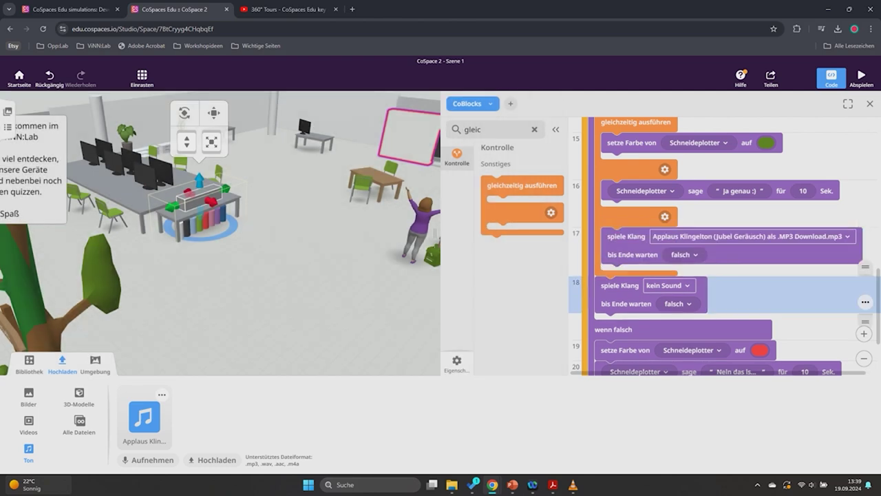
pyautogui.press('Delete')
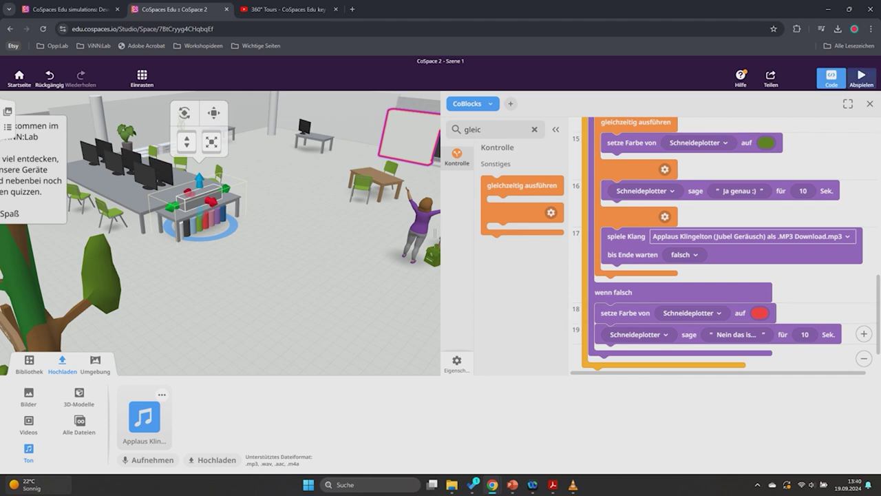
pyautogui.click(860, 78)
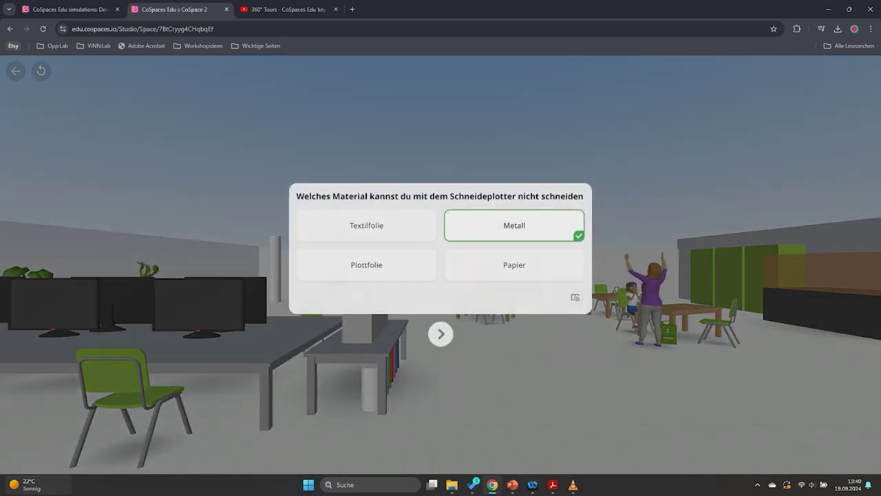
# Step: Answer the quiz with Metall, get the 'Ja genau :)' reply, and exit play mode
pyautogui.click(440, 333)
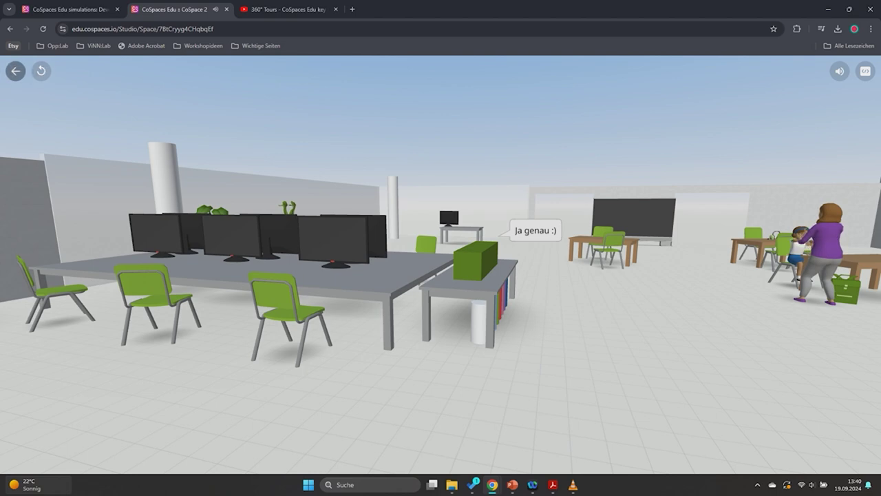
pyautogui.press('Escape')
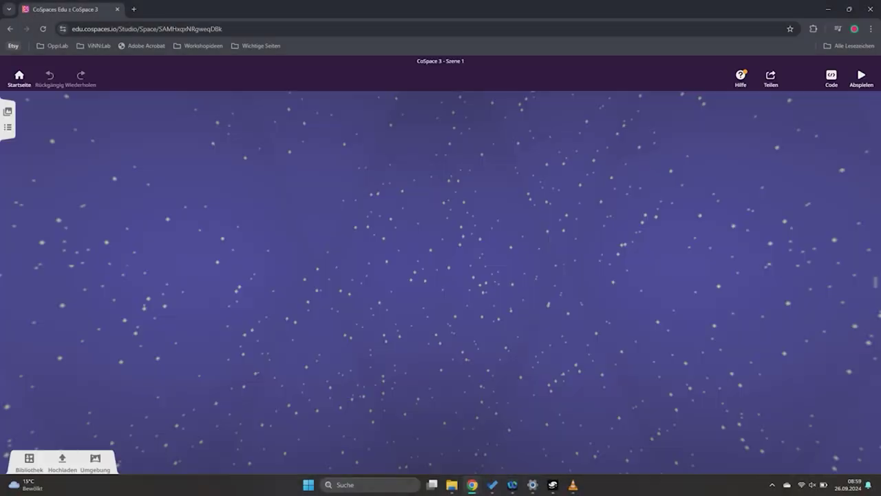
# Step: Load the 360° lab photo 360_0112 from drive D: as the CoSpace 3 environment
pyautogui.click(62, 461)
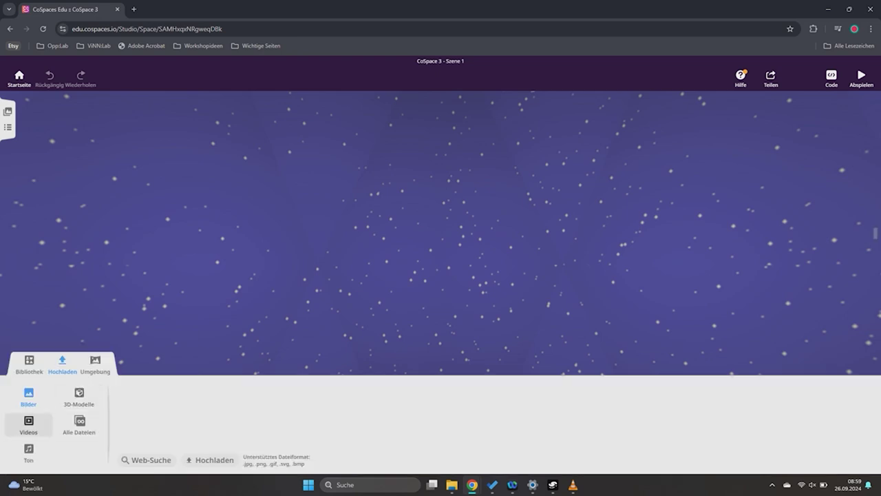
pyautogui.click(95, 364)
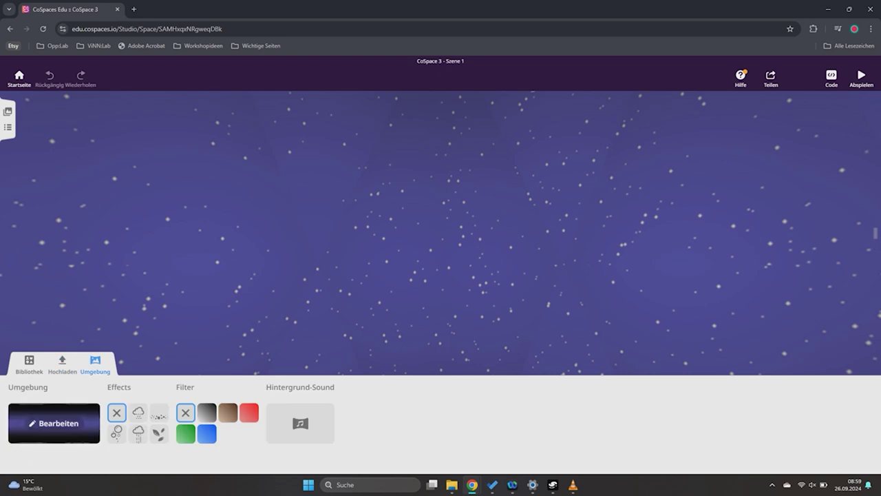
pyautogui.click(54, 423)
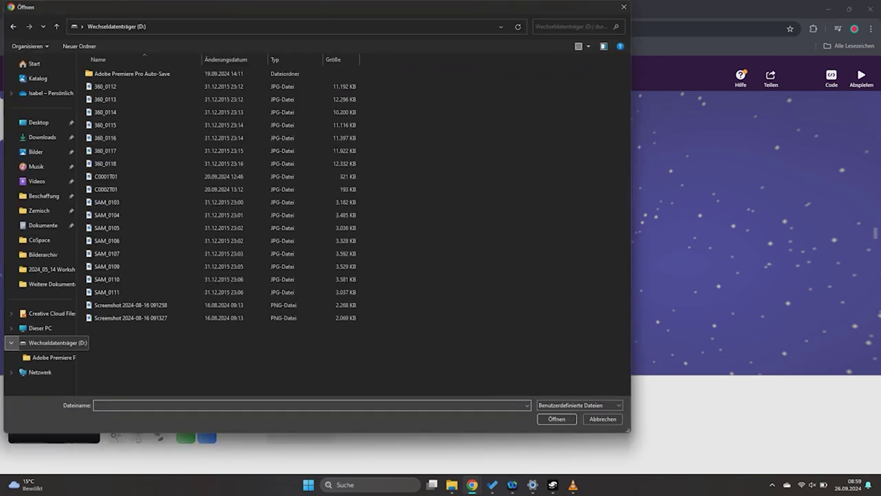
pyautogui.scroll(1, 254, 200)
pyautogui.scroll(1, 253, 199)
pyautogui.scroll(1, 254, 199)
pyautogui.scroll(1, 254, 200)
pyautogui.scroll(2, 254, 207)
pyautogui.scroll(2, 254, 206)
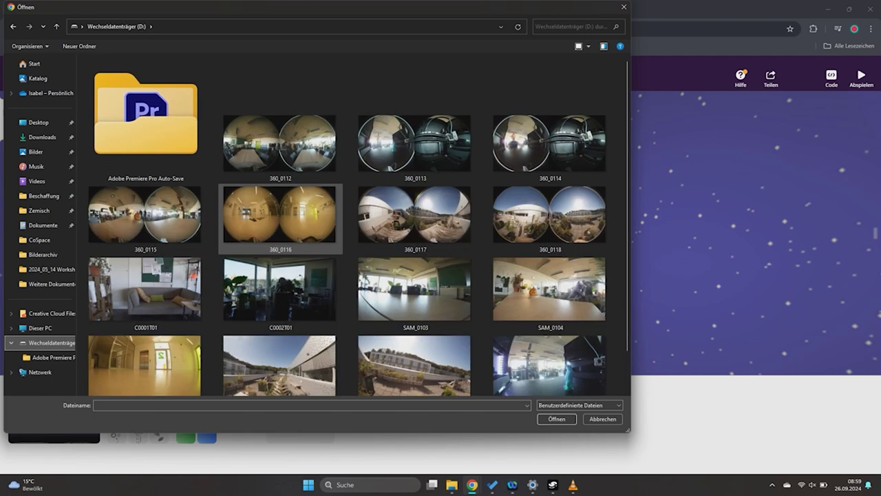
pyautogui.click(279, 142)
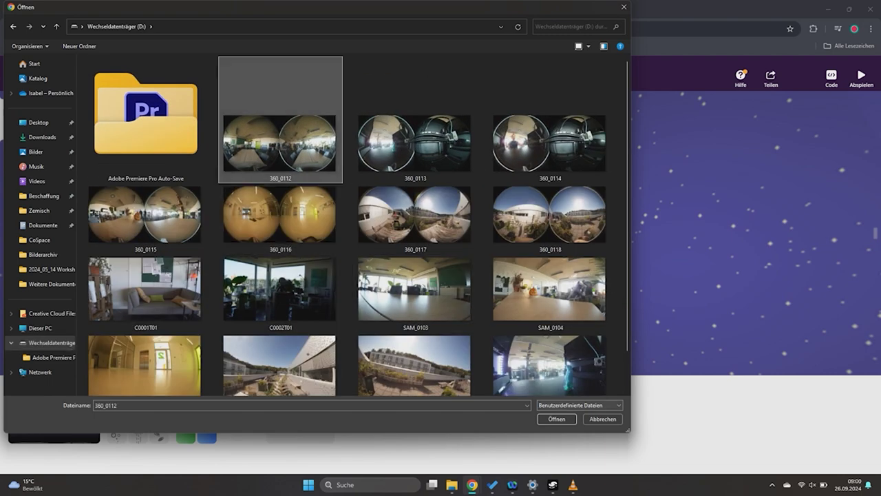
pyautogui.doubleClick(279, 141)
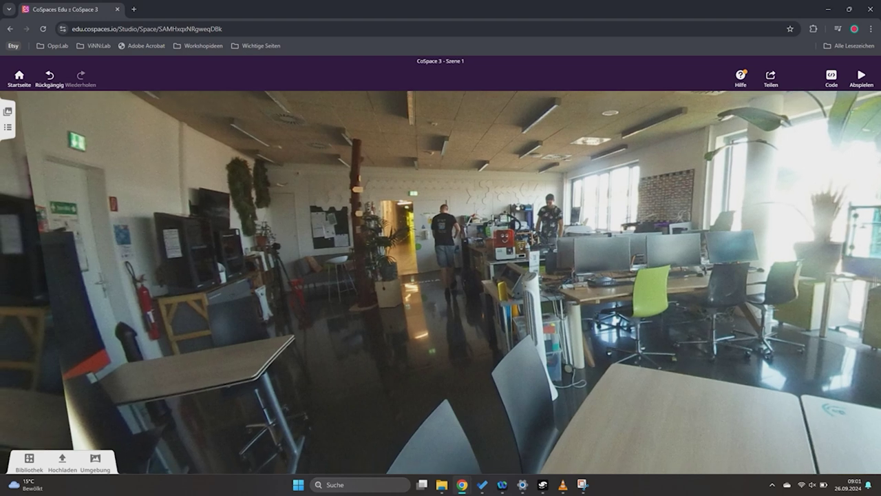
pyautogui.click(29, 460)
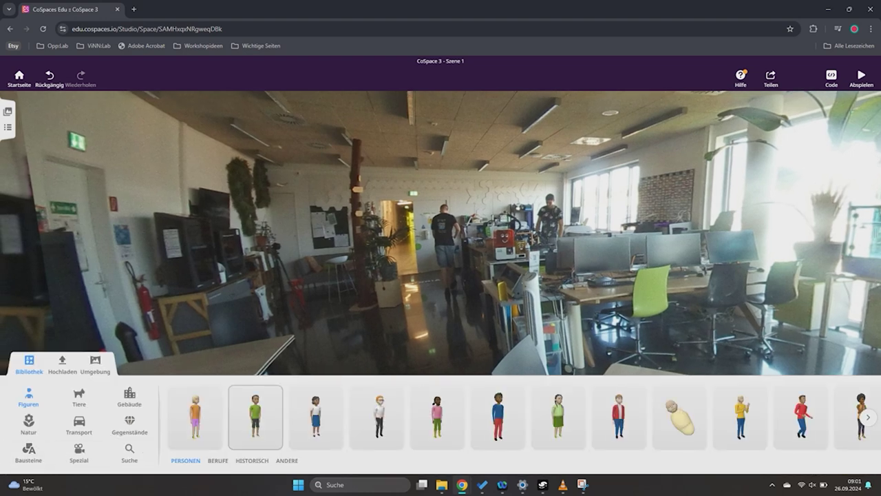
# Step: Drag a white-shirted character with glasses from Figuren onto the lab table and centre on it
pyautogui.hscroll(2, 517, 417)
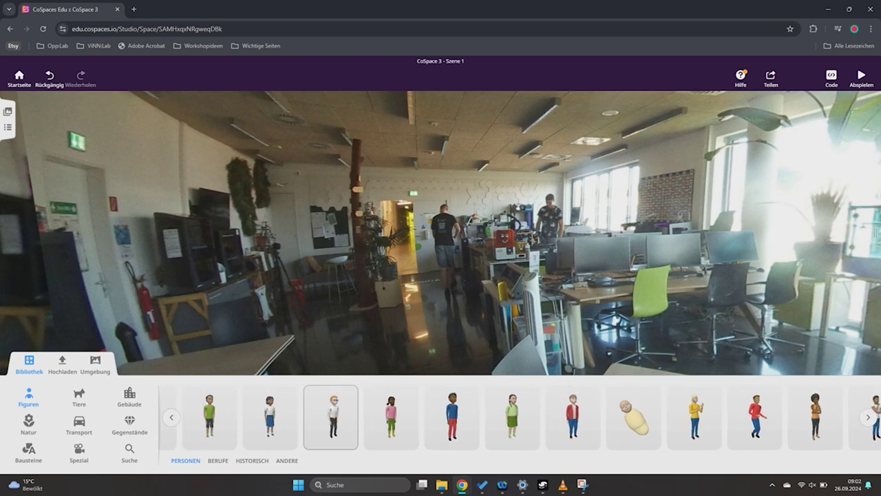
pyautogui.moveTo(330, 416); pyautogui.dragTo(317, 350)
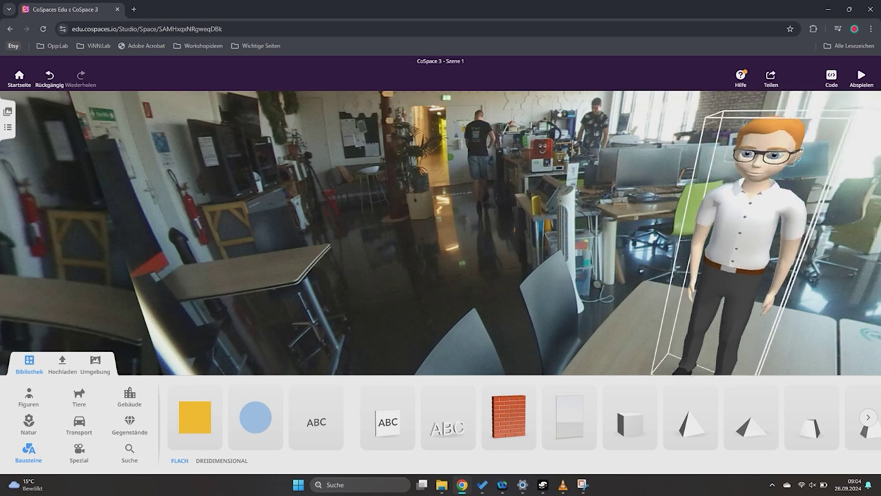
pyautogui.doubleClick(737, 276)
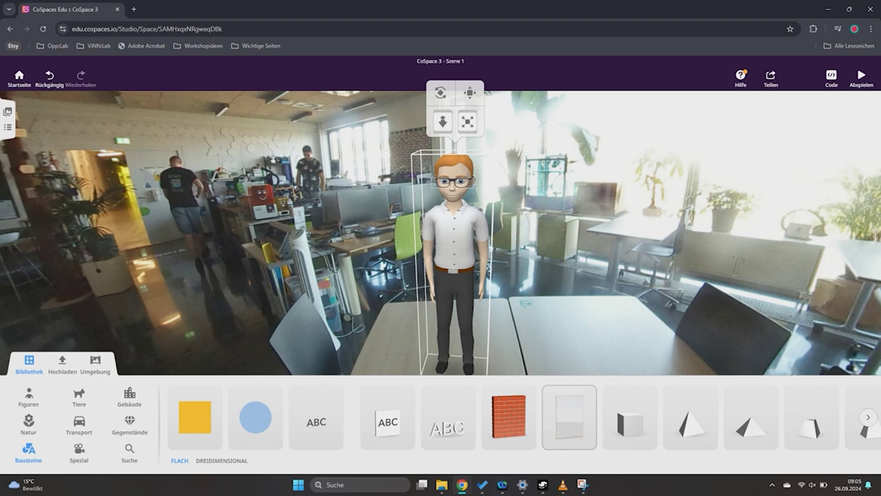
# Step: Place a block on the table, stretch it into a wide flat plate, and turn it
pyautogui.moveTo(630, 416); pyautogui.dragTo(570, 319)
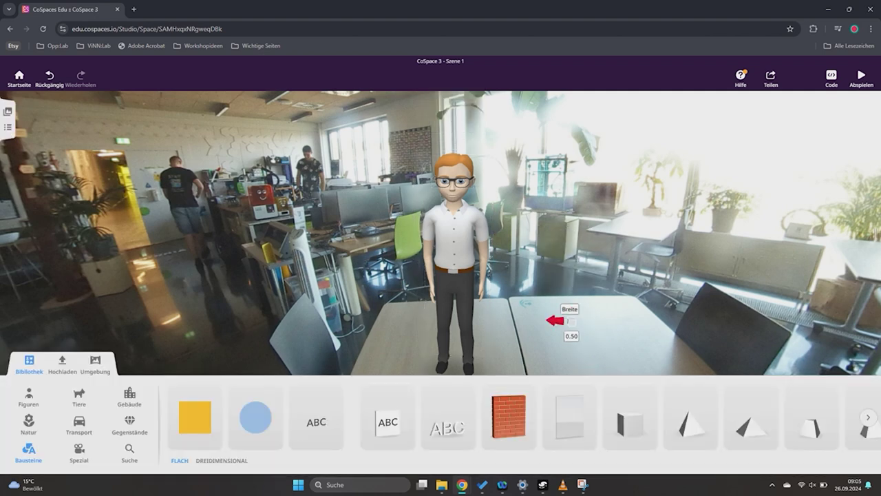
pyautogui.moveTo(379, 311); pyautogui.dragTo(379, 311)
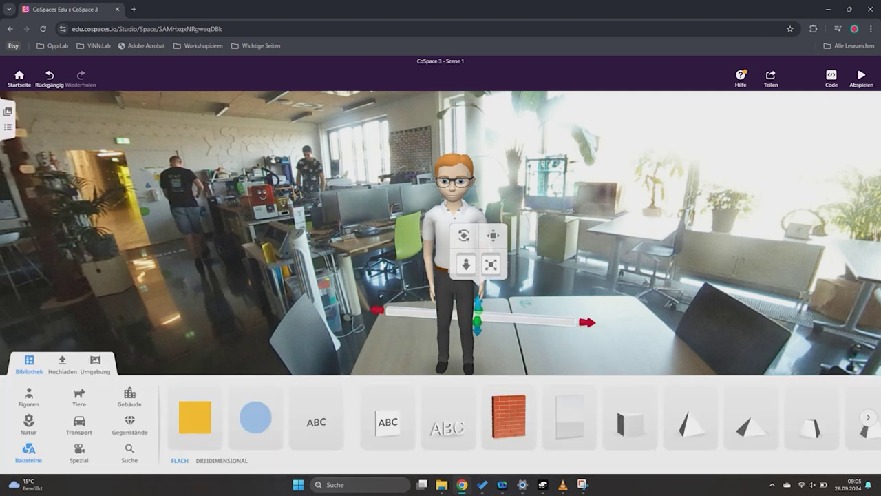
pyautogui.moveTo(477, 318); pyautogui.dragTo(470, 364)
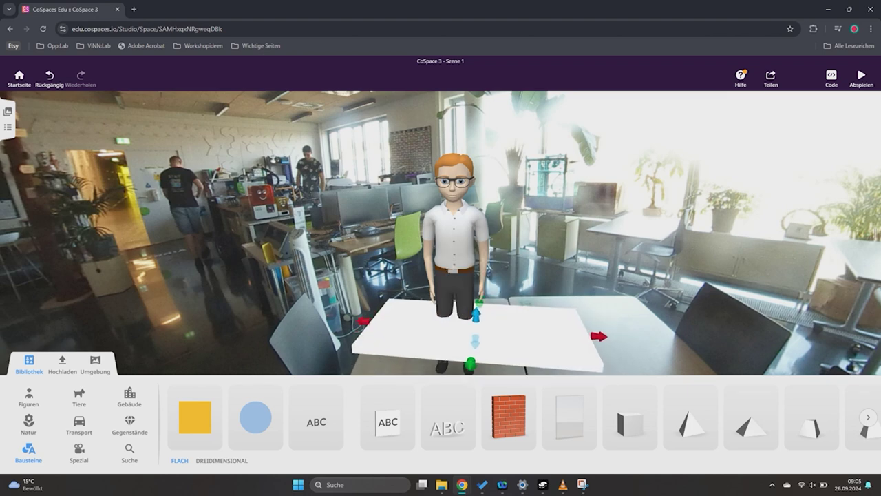
pyautogui.click(460, 252)
pyautogui.scroll(3, 482, 207)
pyautogui.moveTo(617, 263); pyautogui.dragTo(617, 262)
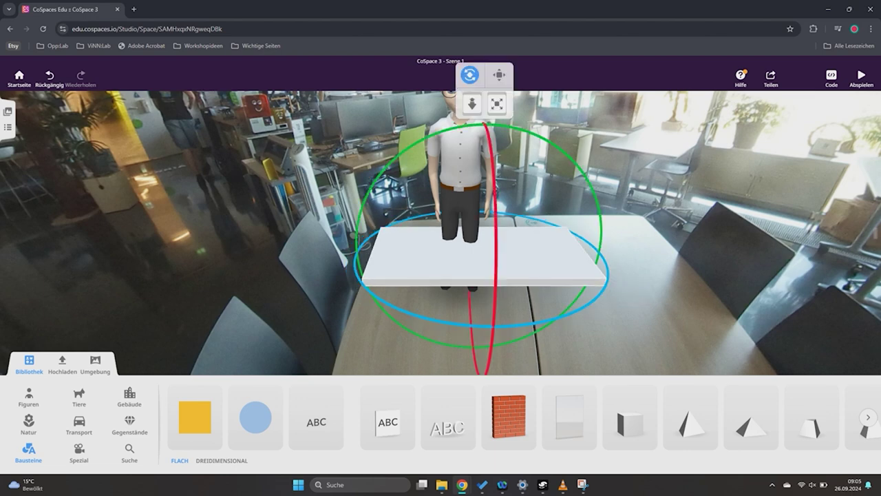
# Step: Extend the plate toward the viewer, raise it to height 1.41, widen it, and align it with the tabletop
pyautogui.click(504, 74)
pyautogui.moveTo(488, 276); pyautogui.dragTo(500, 314)
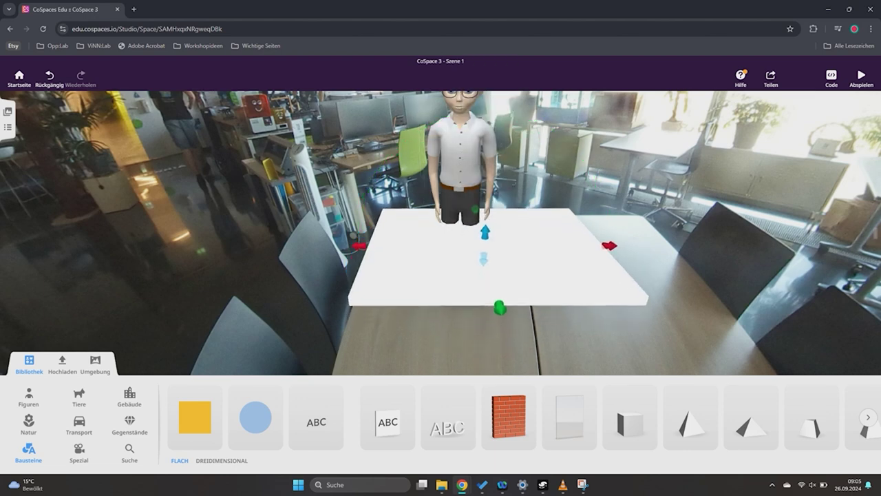
pyautogui.moveTo(500, 314); pyautogui.dragTo(500, 322)
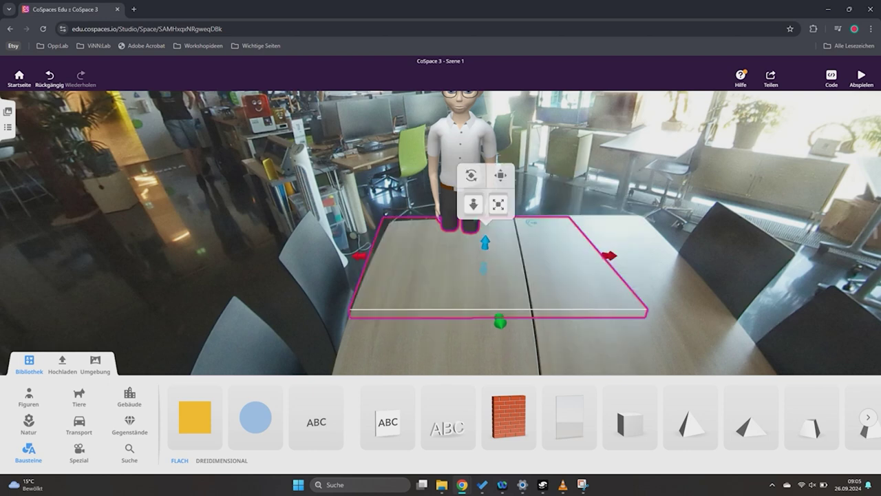
pyautogui.press('Escape')
pyautogui.moveTo(485, 242); pyautogui.dragTo(485, 235)
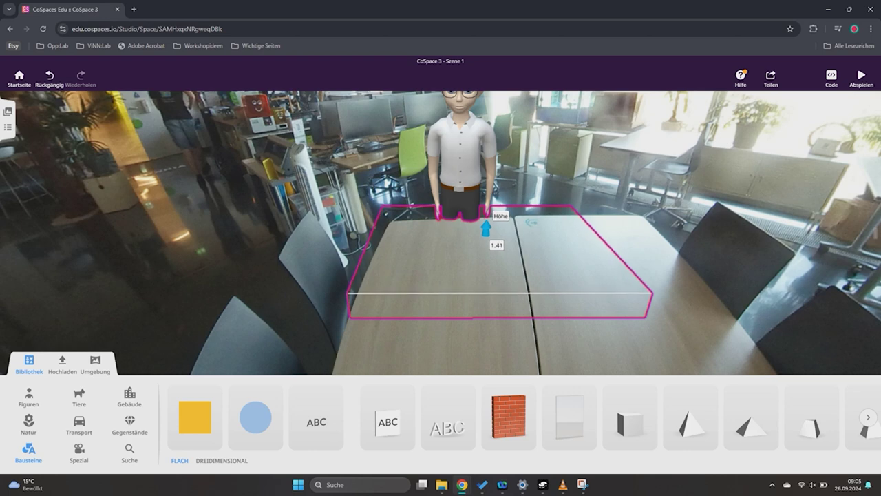
pyautogui.moveTo(486, 225); pyautogui.dragTo(486, 226)
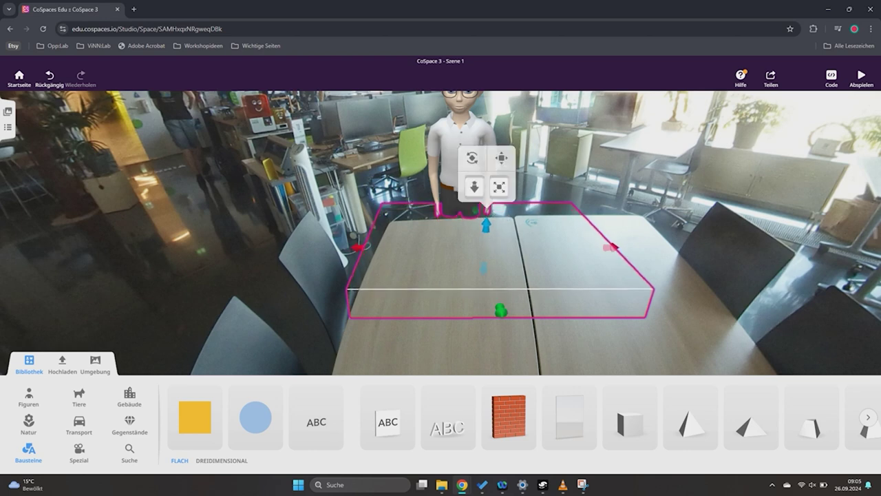
pyautogui.moveTo(357, 247)
pyautogui.mouseDown()
pyautogui.moveTo(354, 237)
pyautogui.moveTo(363, 246)
pyautogui.mouseUp()
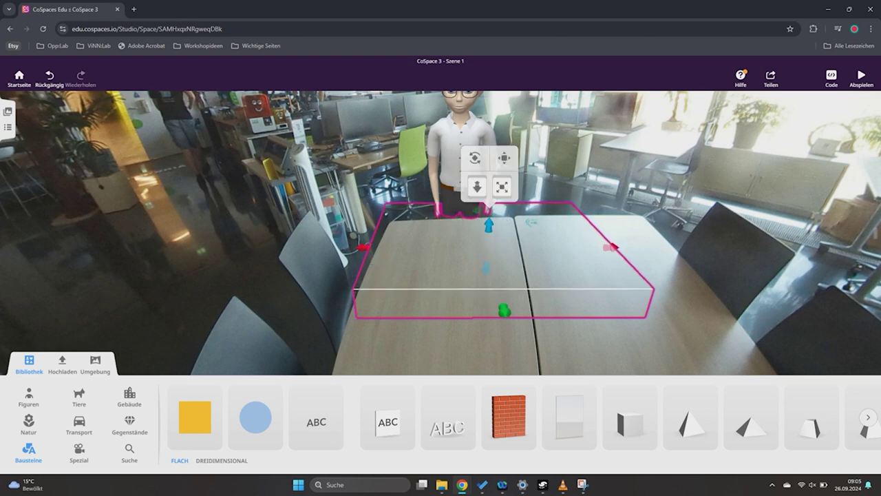
pyautogui.click(474, 158)
pyautogui.moveTo(336, 283); pyautogui.dragTo(349, 296)
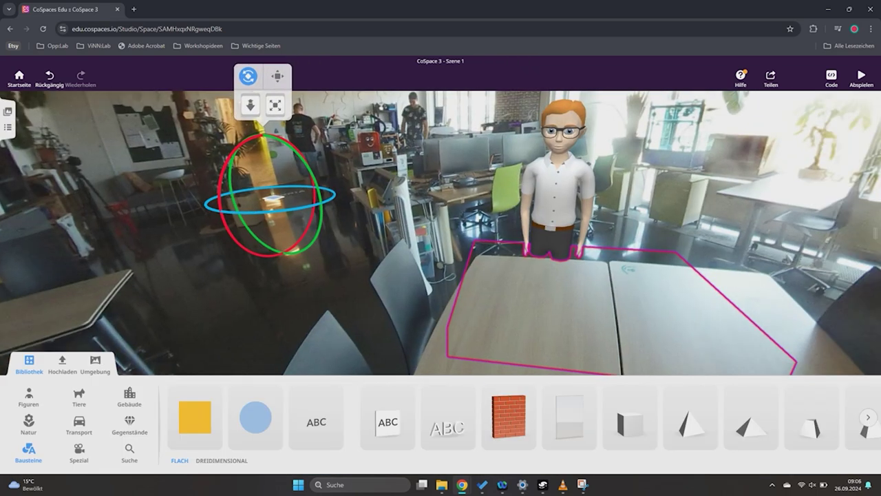
# Step: Rotate the blue doorway circle to face the viewer and name it Flur
pyautogui.moveTo(306, 238)
pyautogui.mouseDown()
pyautogui.moveTo(323, 249)
pyautogui.moveTo(286, 263)
pyautogui.mouseUp()
pyautogui.moveTo(303, 207); pyautogui.dragTo(283, 230)
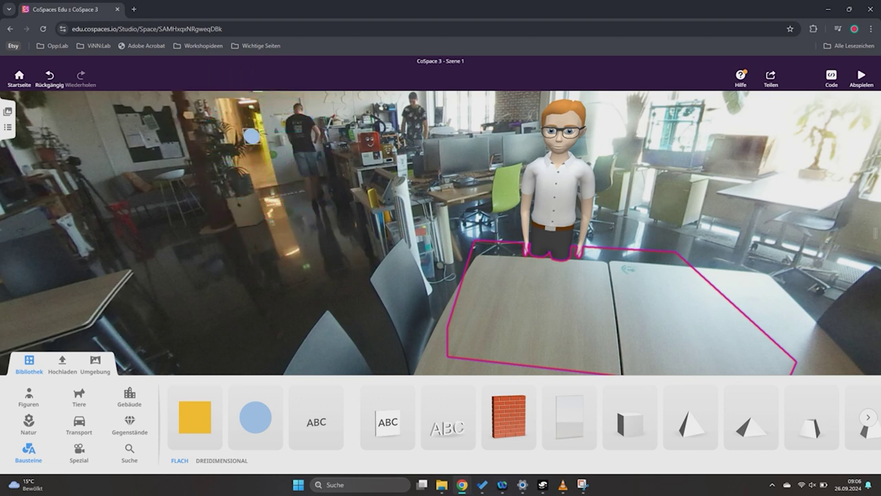
pyautogui.click(252, 136)
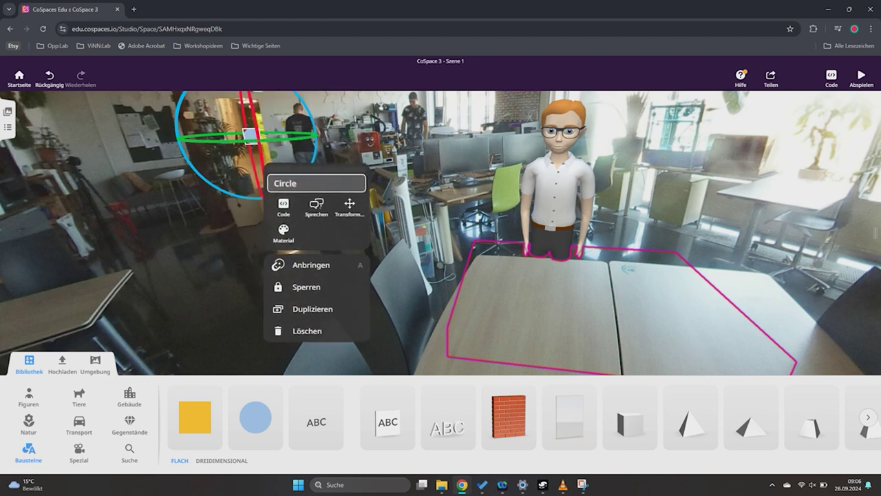
pyautogui.write('Flur')
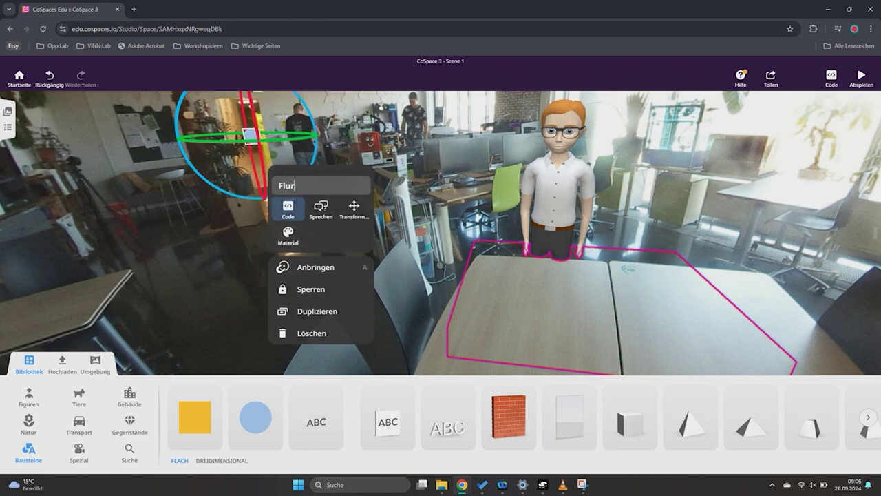
pyautogui.click(288, 209)
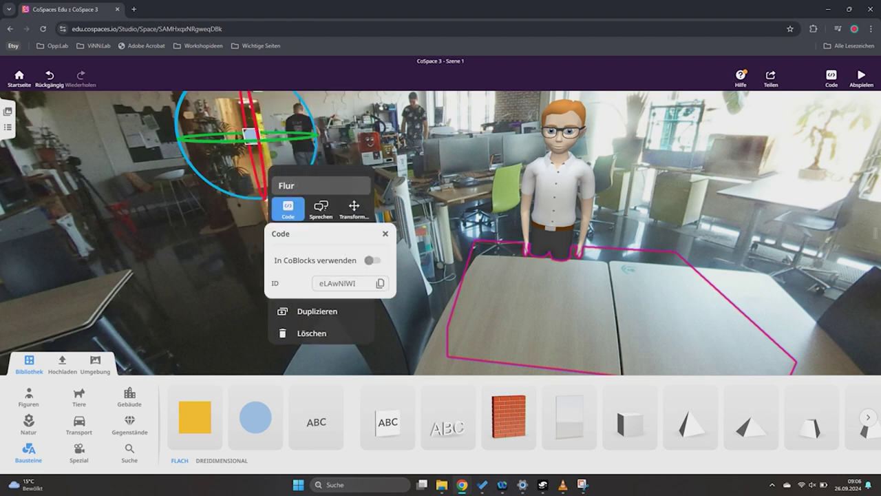
pyautogui.press('Escape')
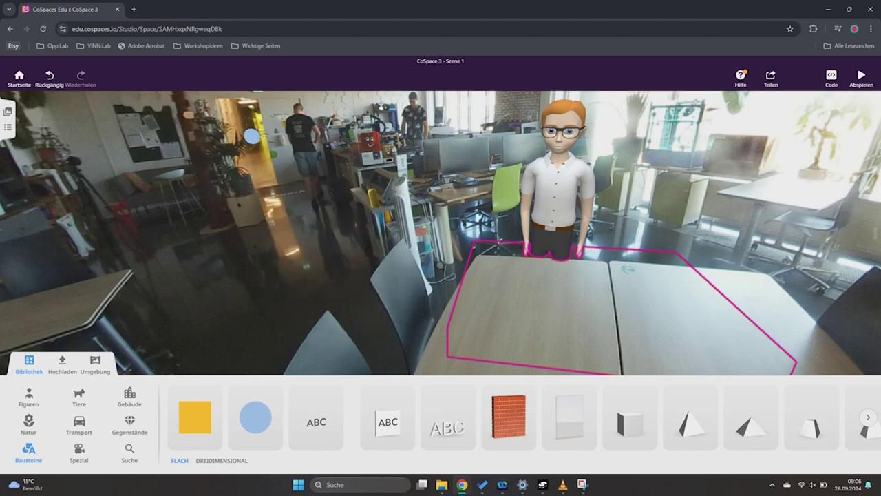
pyautogui.click(7, 110)
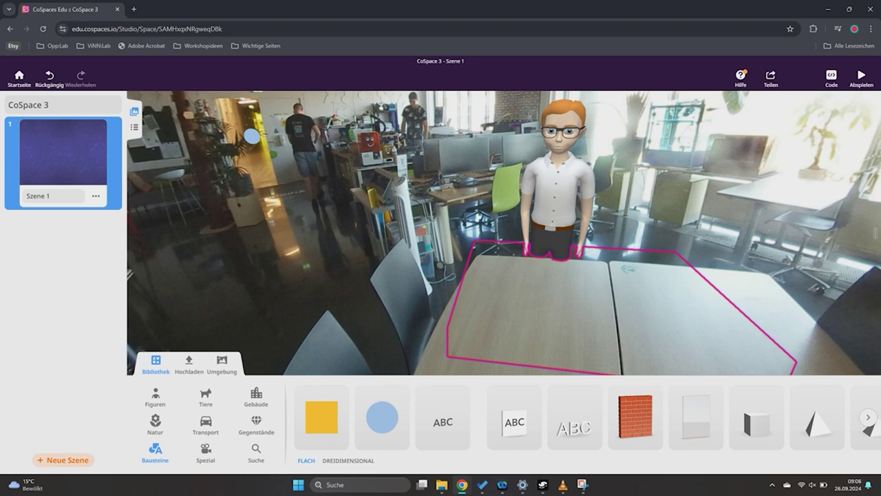
# Step: Create a new 360° image scene using the hallway photo 360_0116 as its environment
pyautogui.click(62, 460)
pyautogui.click(416, 239)
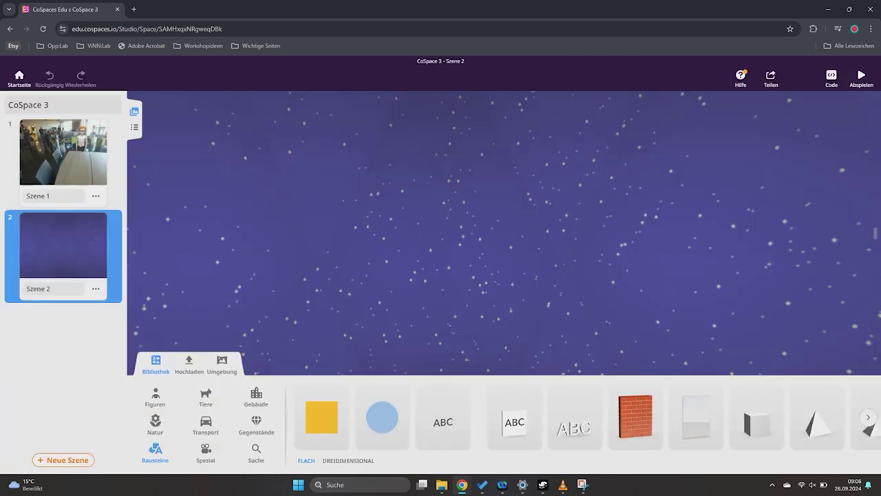
pyautogui.click(221, 365)
pyautogui.click(180, 423)
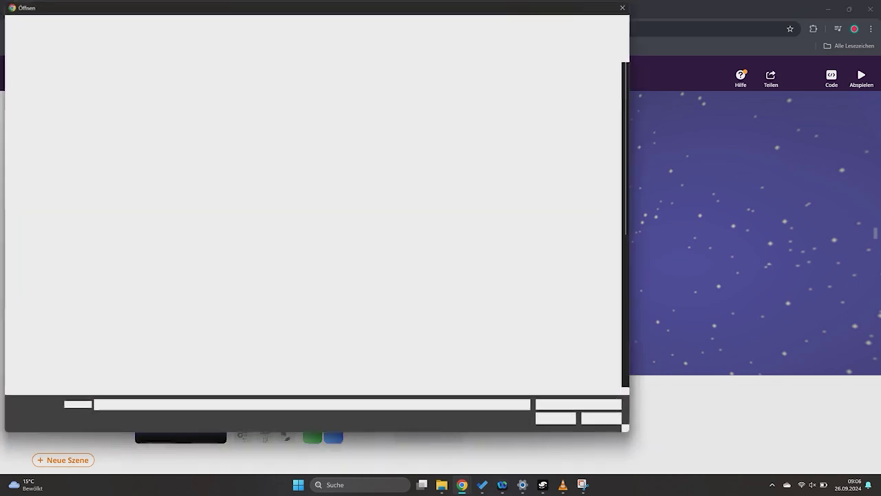
pyautogui.click(280, 270)
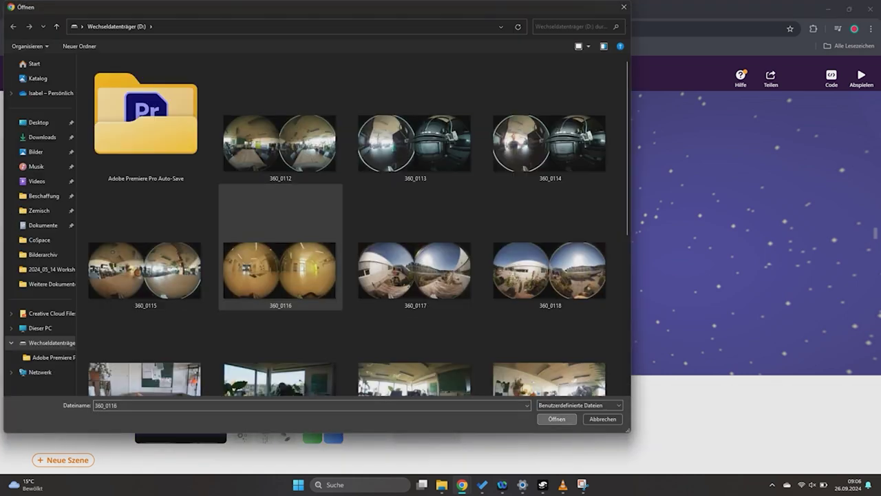
pyautogui.click(556, 418)
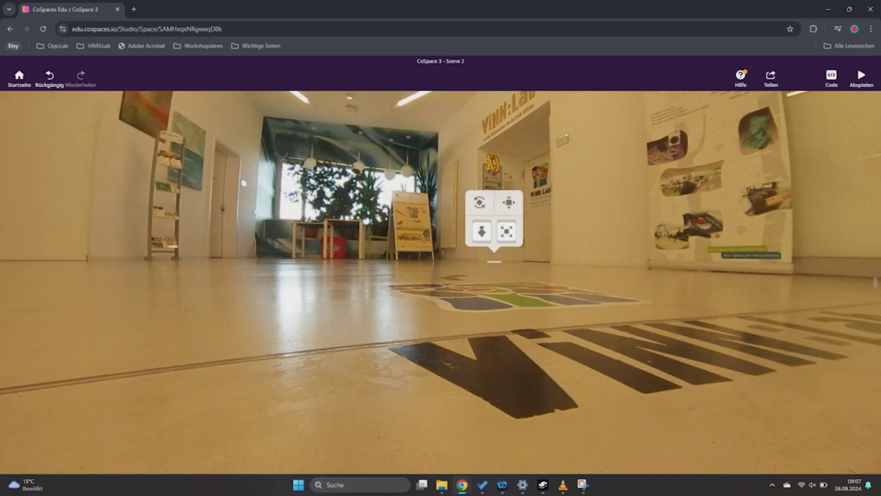
# Step: Rotate the hallway's blue circle to face the viewer and name it ViNN:Lab
pyautogui.click(480, 202)
pyautogui.moveTo(515, 320)
pyautogui.mouseDown()
pyautogui.moveTo(533, 293)
pyautogui.moveTo(427, 261)
pyautogui.mouseUp()
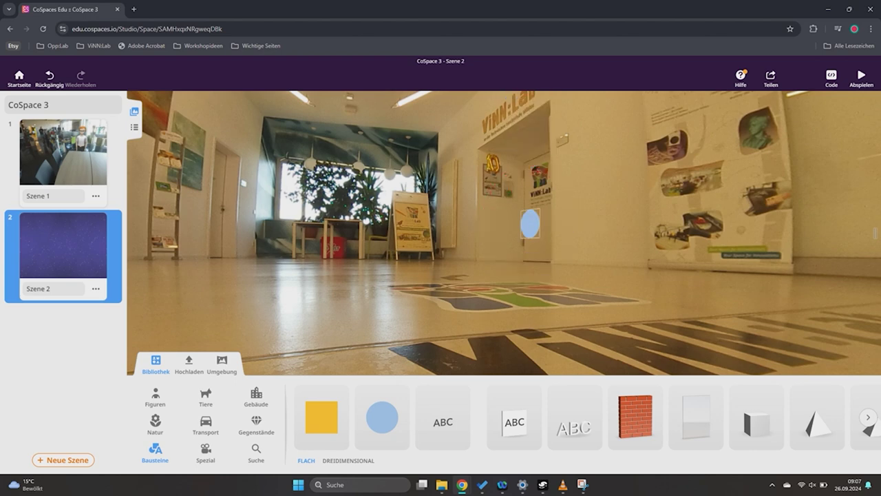
pyautogui.click(530, 224)
pyautogui.press('Escape')
pyautogui.click(831, 79)
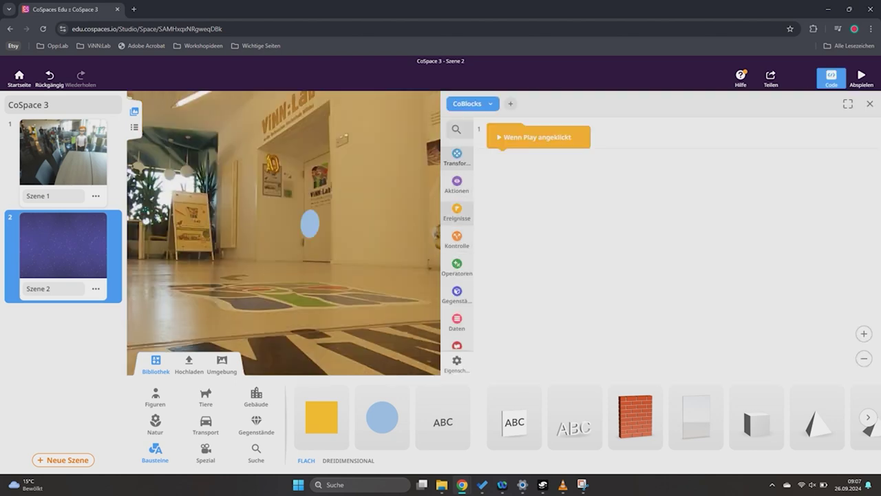
# Step: Add a 'wenn ViNN:Lab angeklickt wird' event block for the hallway circle
pyautogui.click(457, 184)
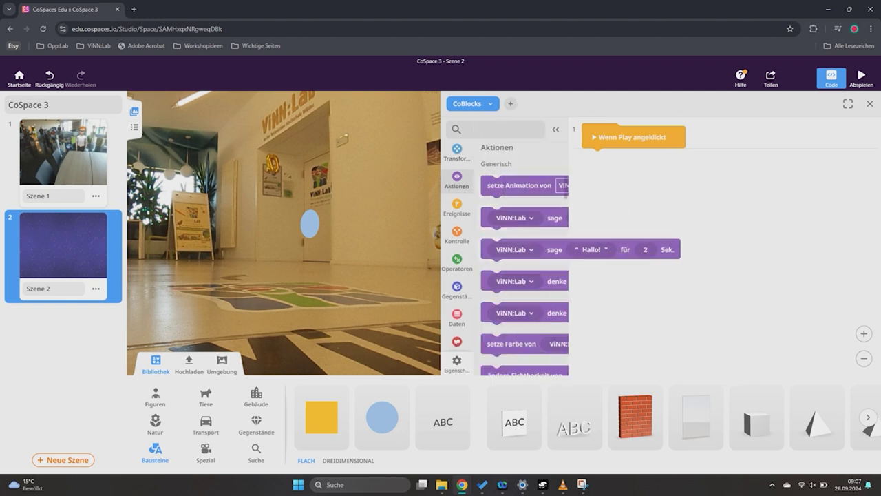
pyautogui.scroll(-3, 523, 262)
pyautogui.scroll(-1, 523, 261)
pyautogui.click(457, 206)
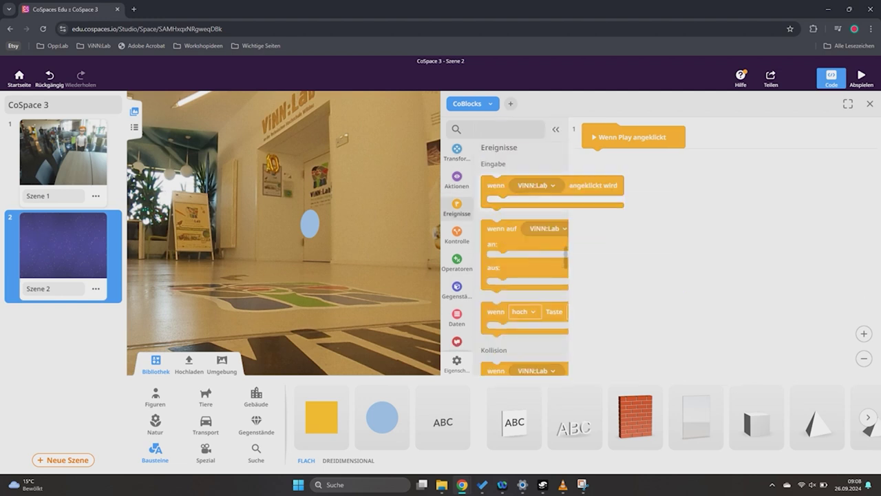
pyautogui.moveTo(496, 186); pyautogui.dragTo(597, 159)
pyautogui.click(652, 159)
pyautogui.click(648, 173)
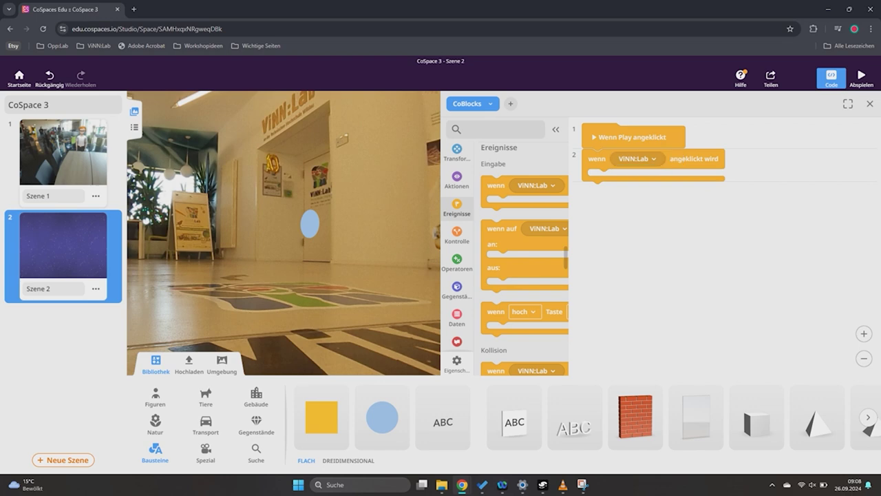
pyautogui.click(310, 223)
pyautogui.press('Escape')
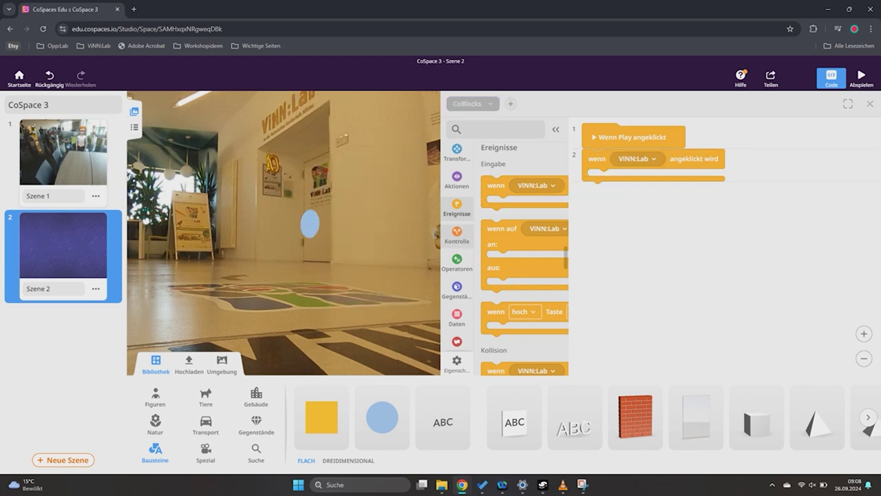
# Step: Attach 'wechsle zur Szene' targeting the lab scene, renaming the scenes ViNN:Lab_Szene and Flur_Szene
pyautogui.scroll(-3, 523, 261)
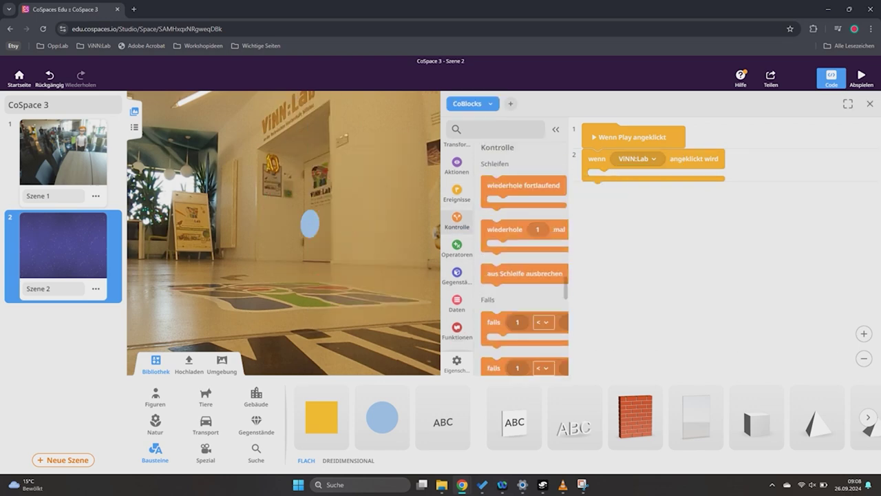
pyautogui.scroll(-2, 524, 262)
pyautogui.scroll(-3, 524, 261)
pyautogui.scroll(-2, 524, 261)
pyautogui.moveTo(506, 238); pyautogui.dragTo(615, 179)
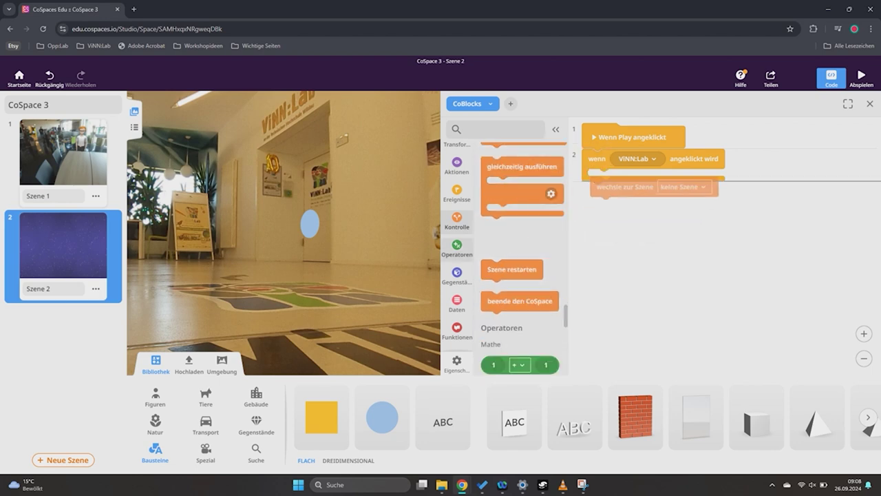
pyautogui.click(682, 179)
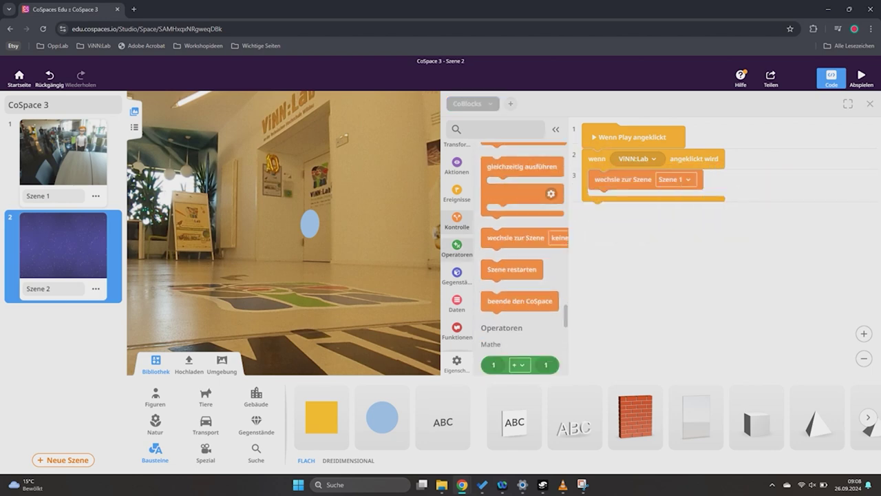
pyautogui.click(54, 196)
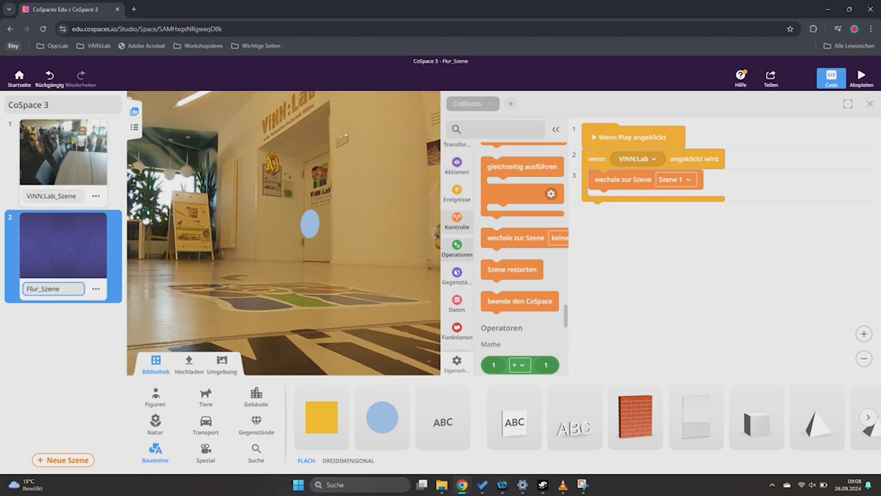
pyautogui.click(678, 179)
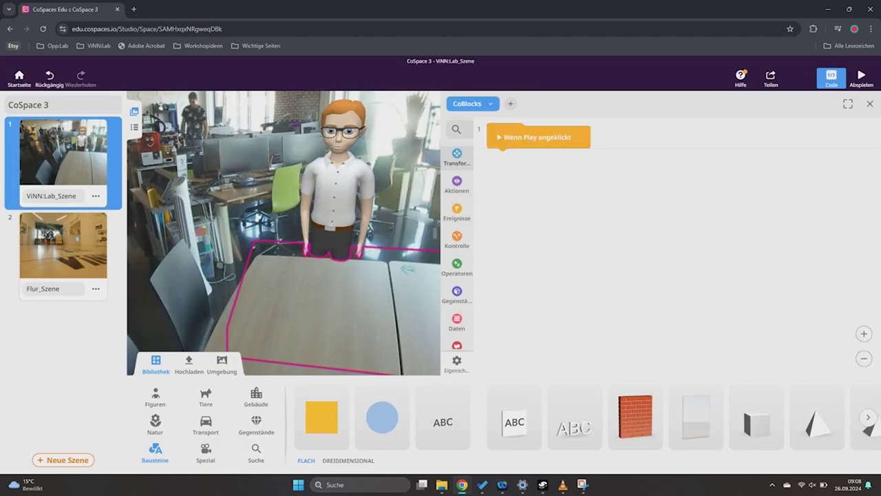
# Step: In the lab scene, add 'wenn Flur angeklickt wird' with 'wechsle zur Szene' set to Flur_Szene
pyautogui.click(456, 211)
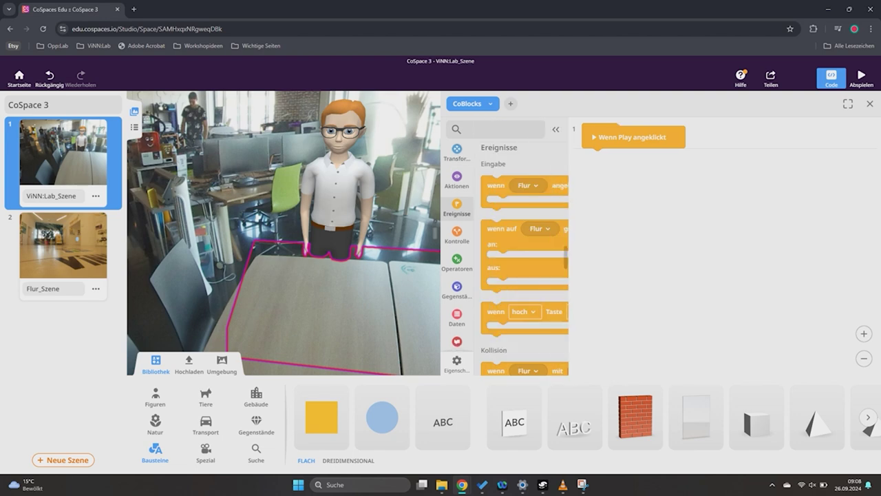
pyautogui.moveTo(503, 185); pyautogui.dragTo(603, 159)
pyautogui.click(456, 235)
pyautogui.scroll(-1, 523, 276)
pyautogui.moveTo(492, 282); pyautogui.dragTo(600, 175)
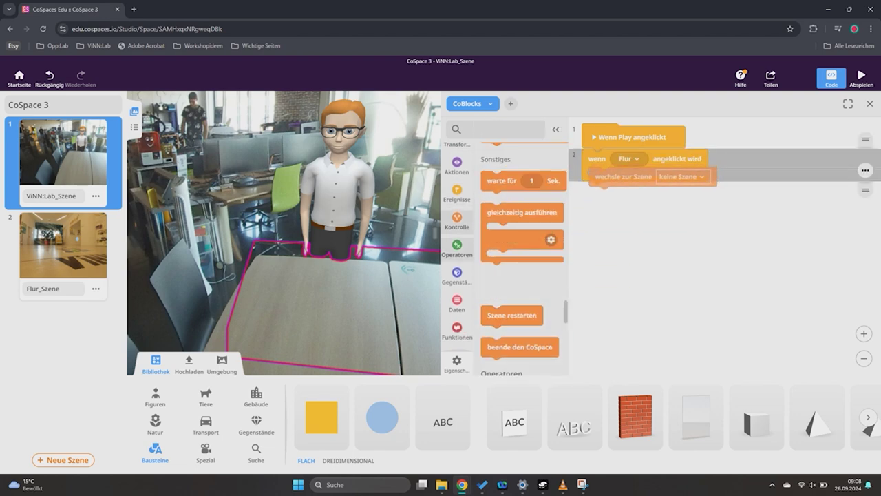
pyautogui.click(677, 180)
pyautogui.click(699, 221)
pyautogui.click(861, 78)
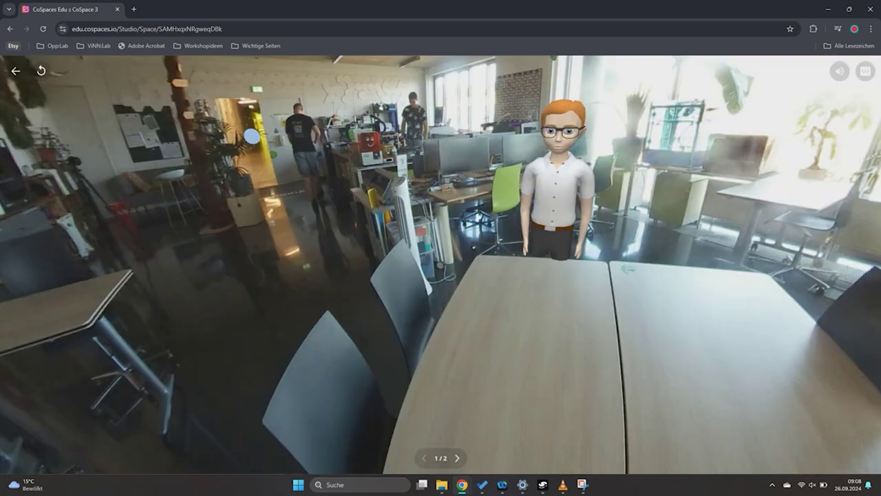